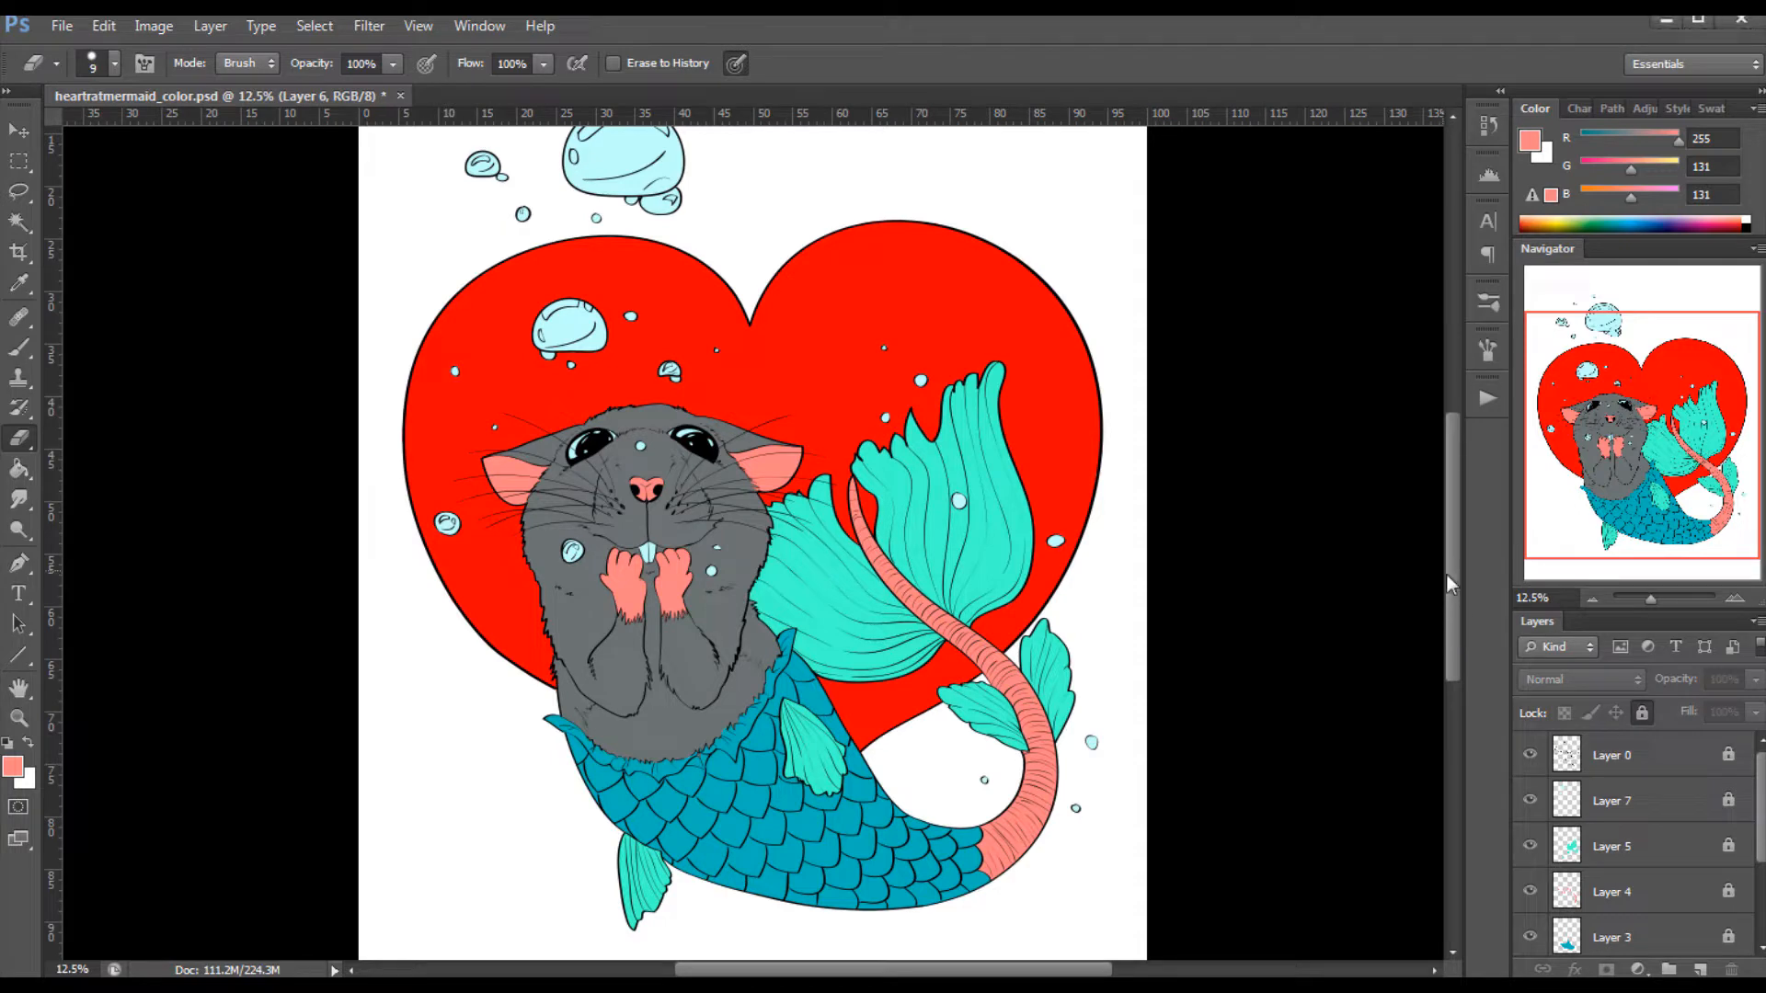
Add a new empty layer above Layer 0 for shading the mermaid tail's scales.
scroll(1459, 622, down, 2)
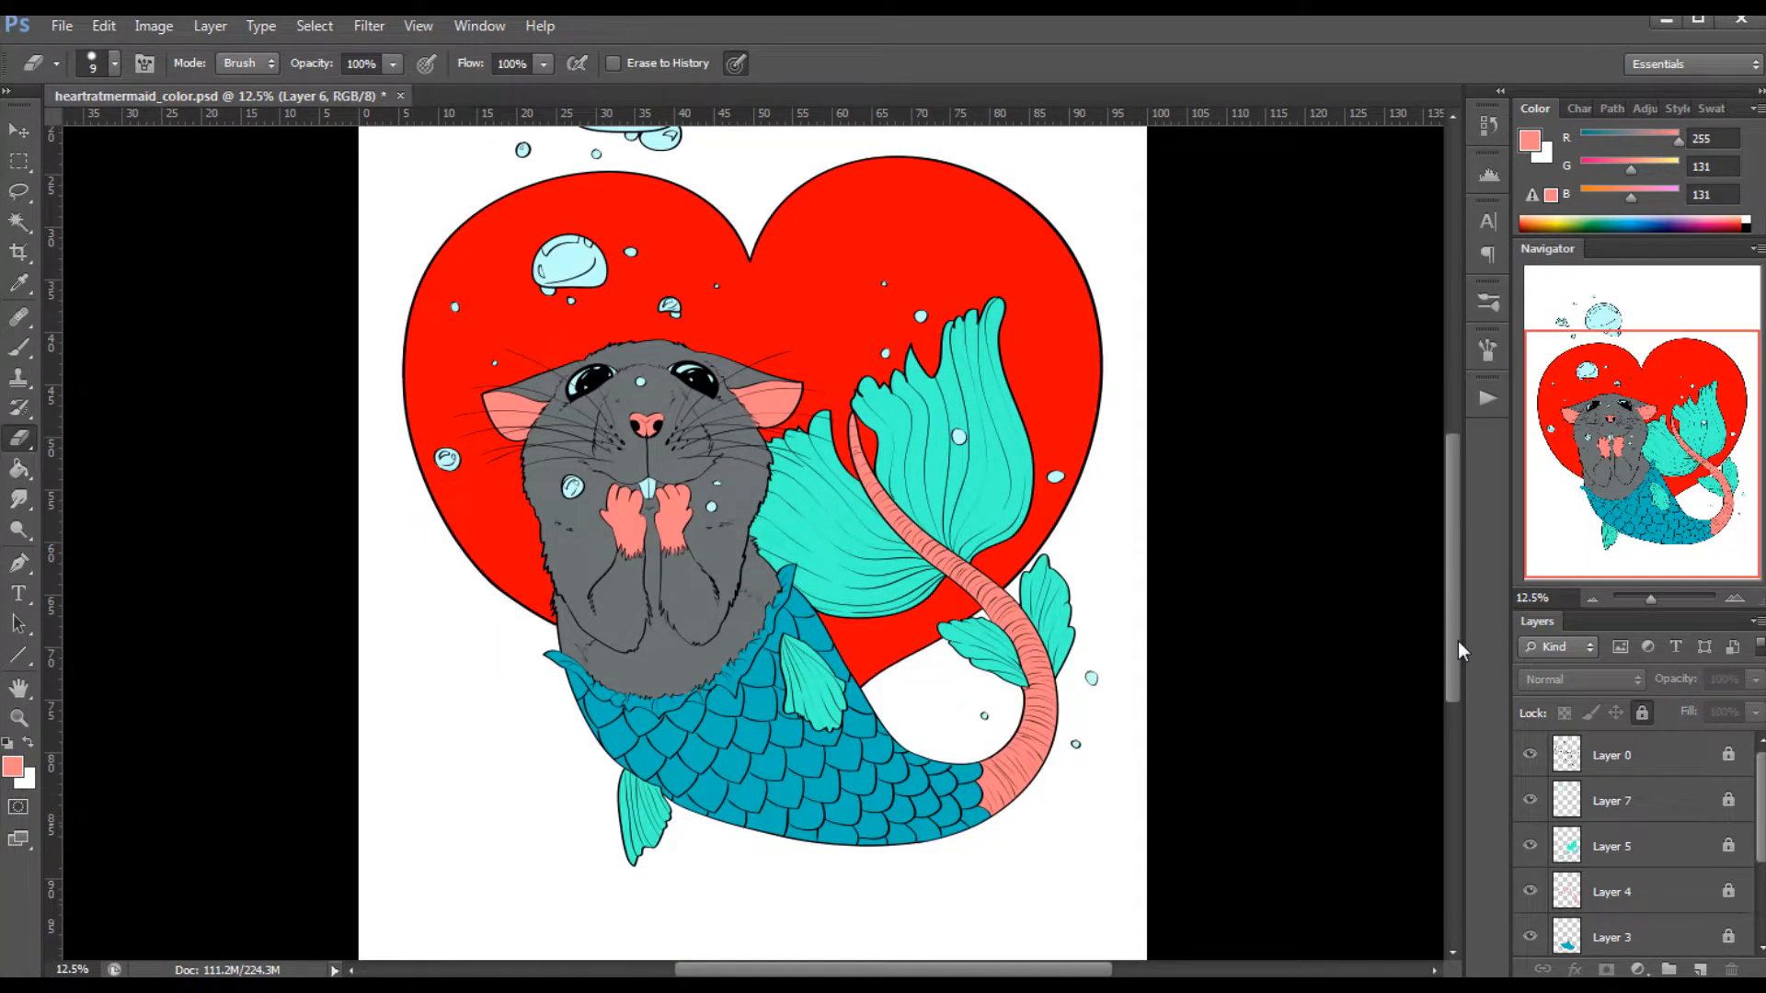
key(ctrl+minus)
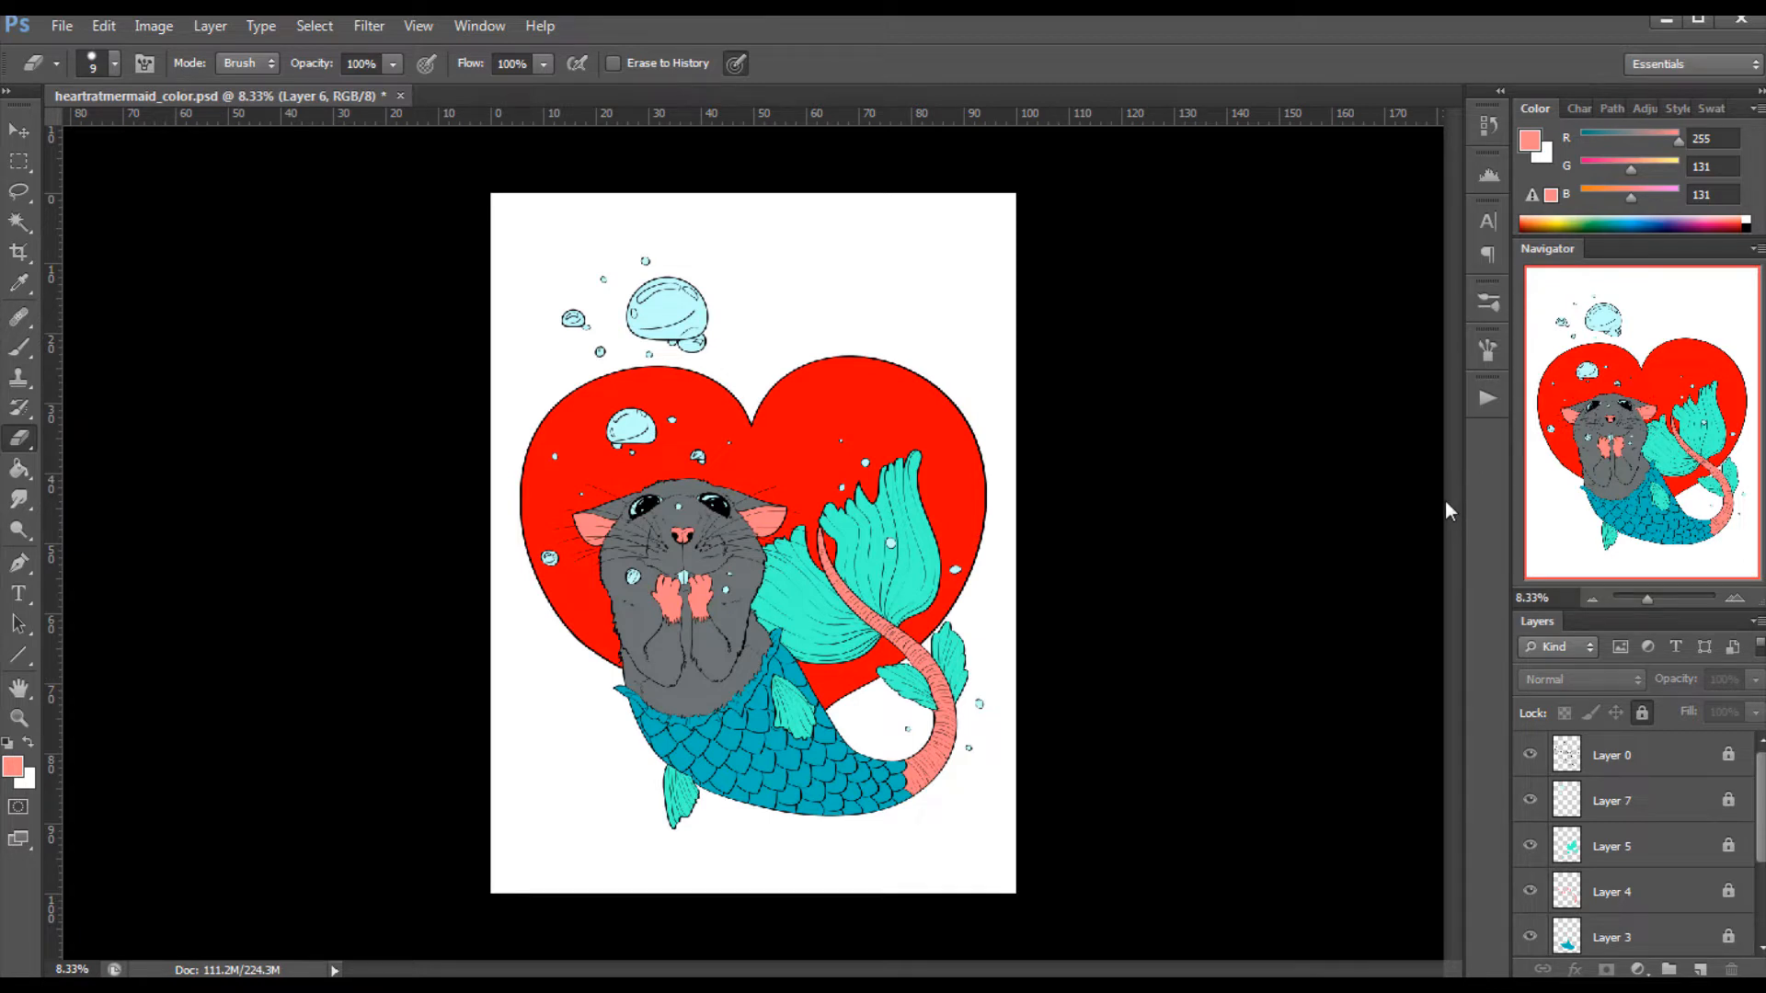
click(20, 133)
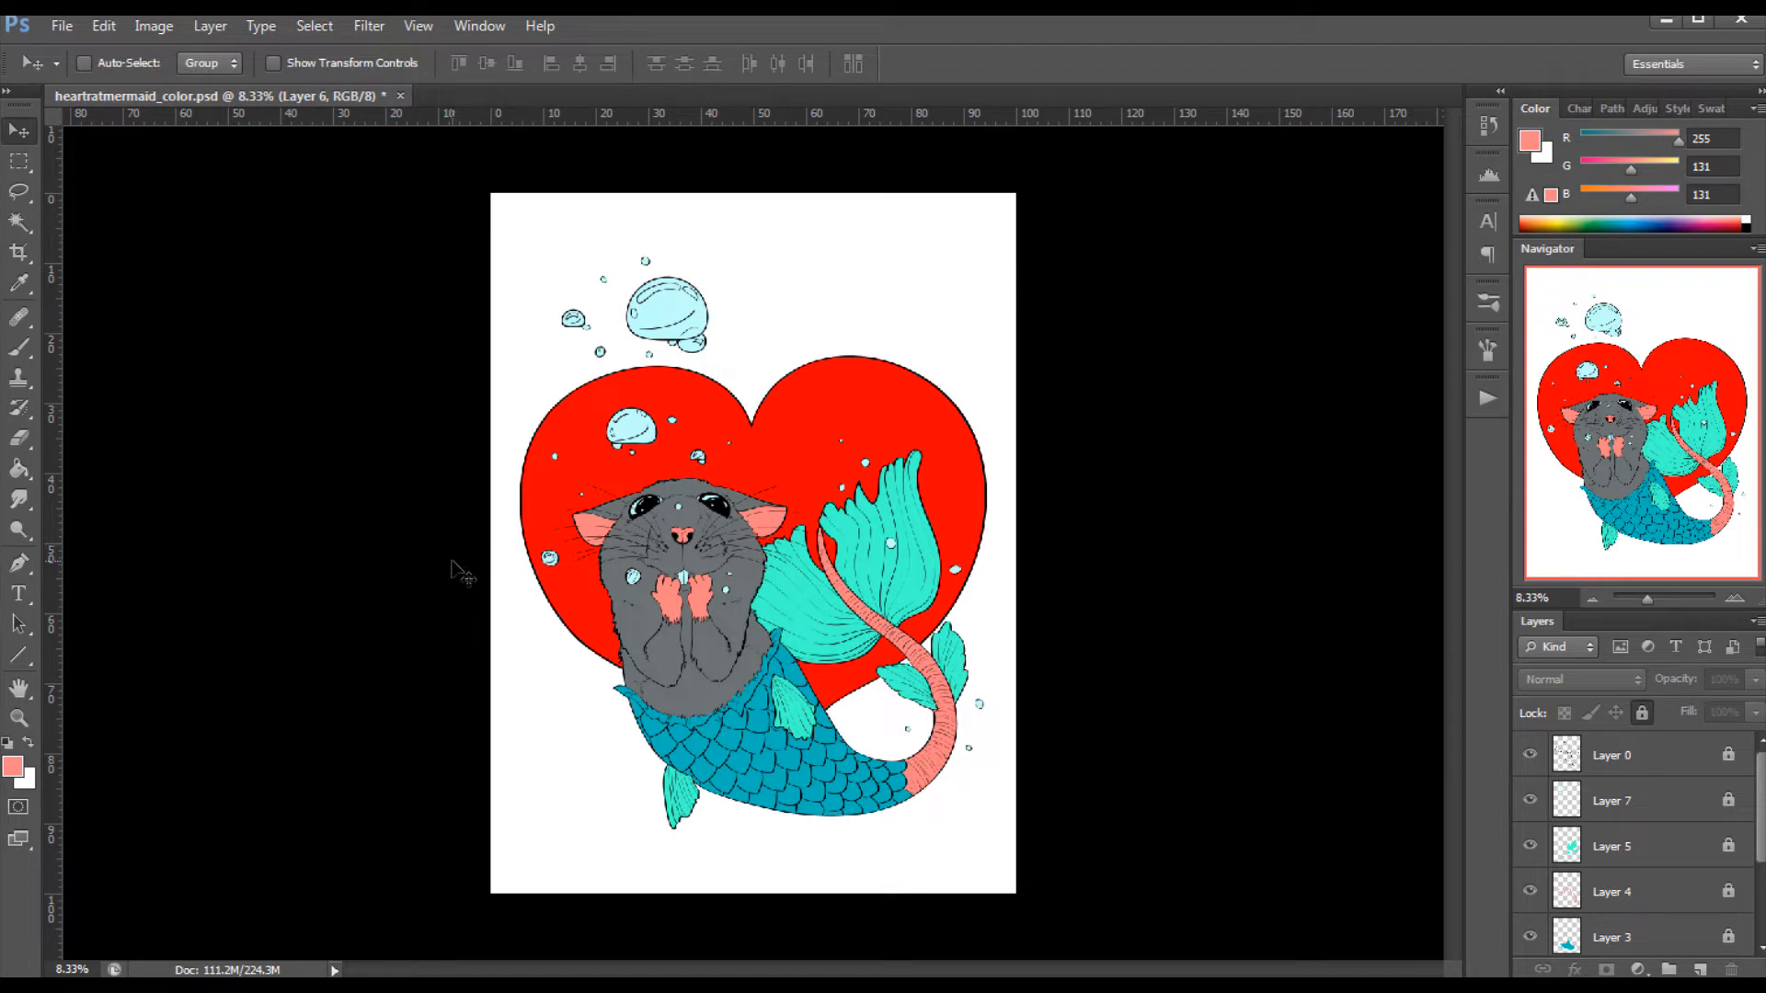
key(ctrl+plus)
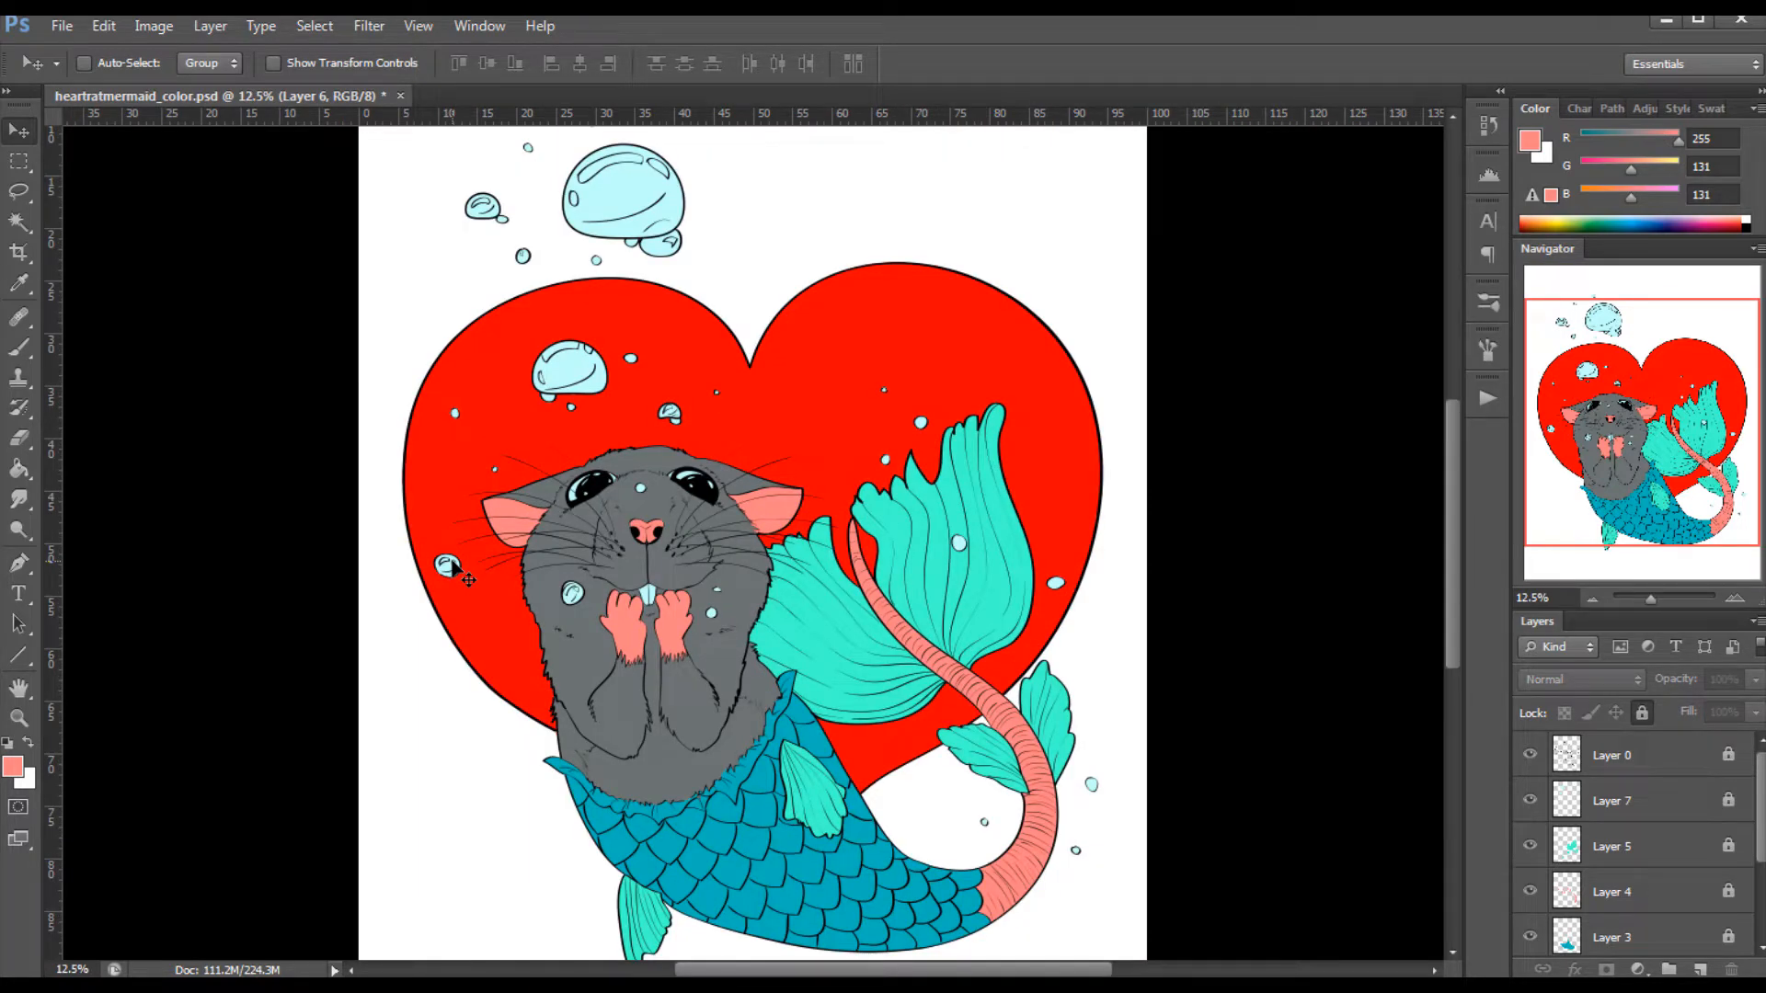
key(ctrl+plus)
key(ctrl+plus)
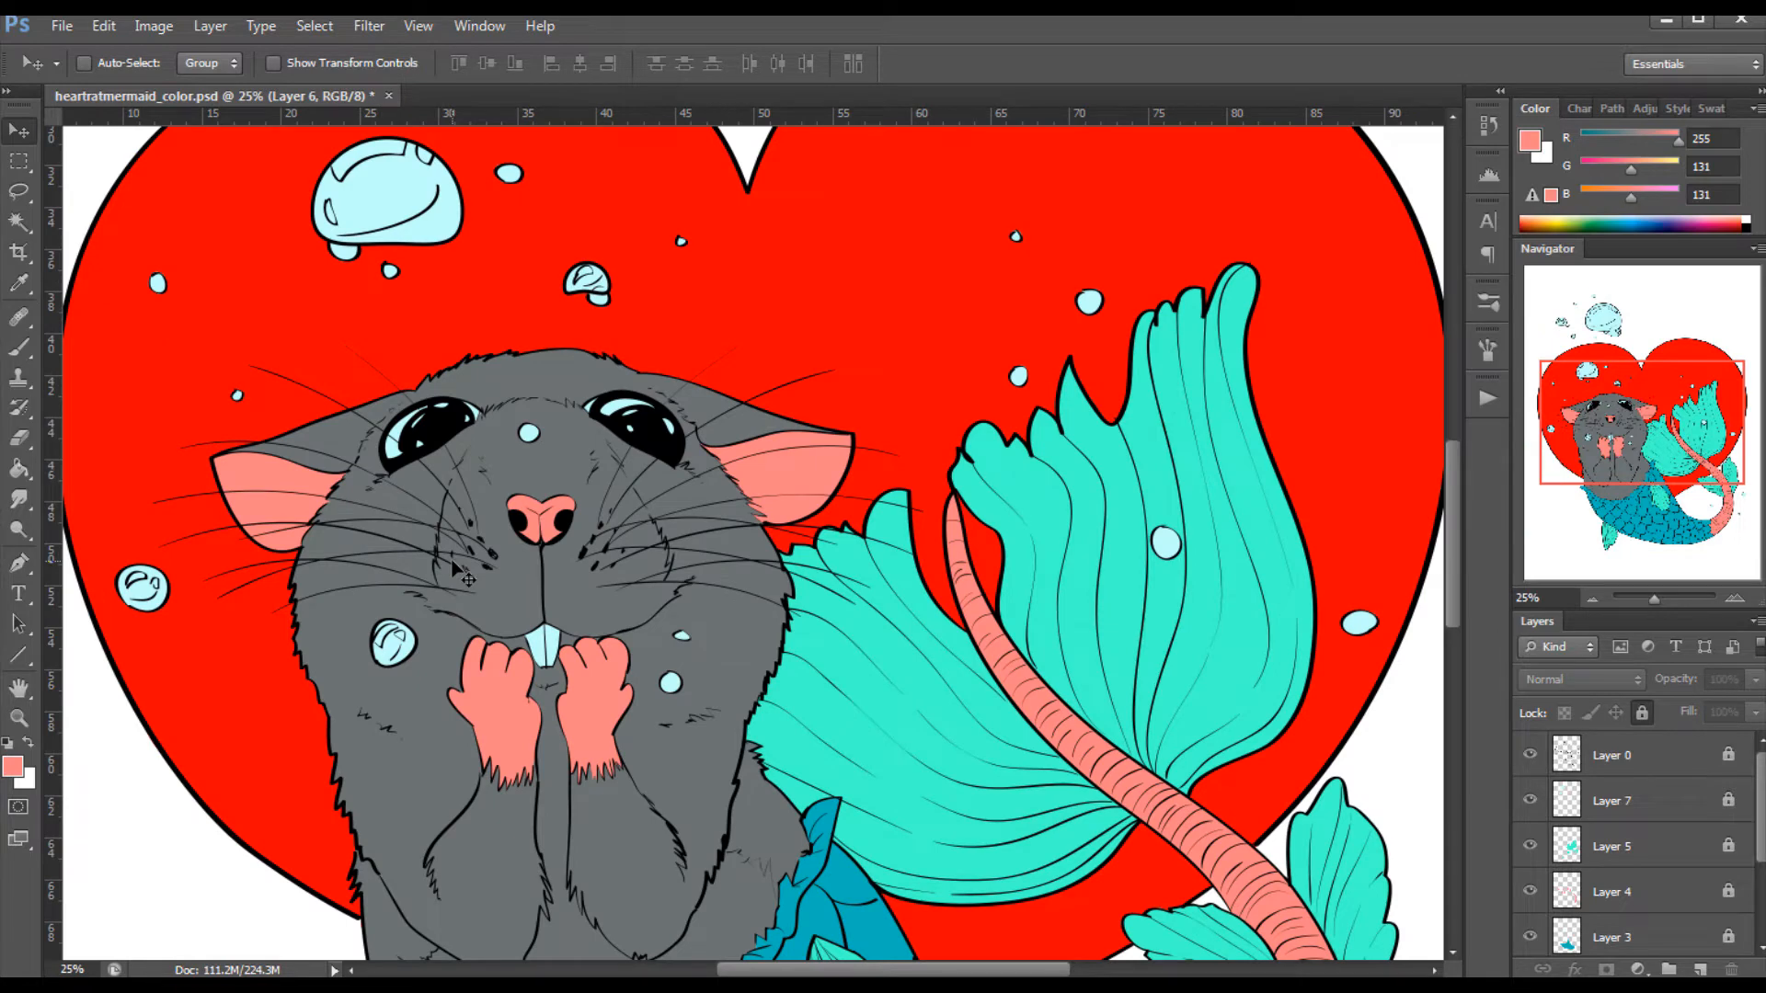
key(ctrl+plus)
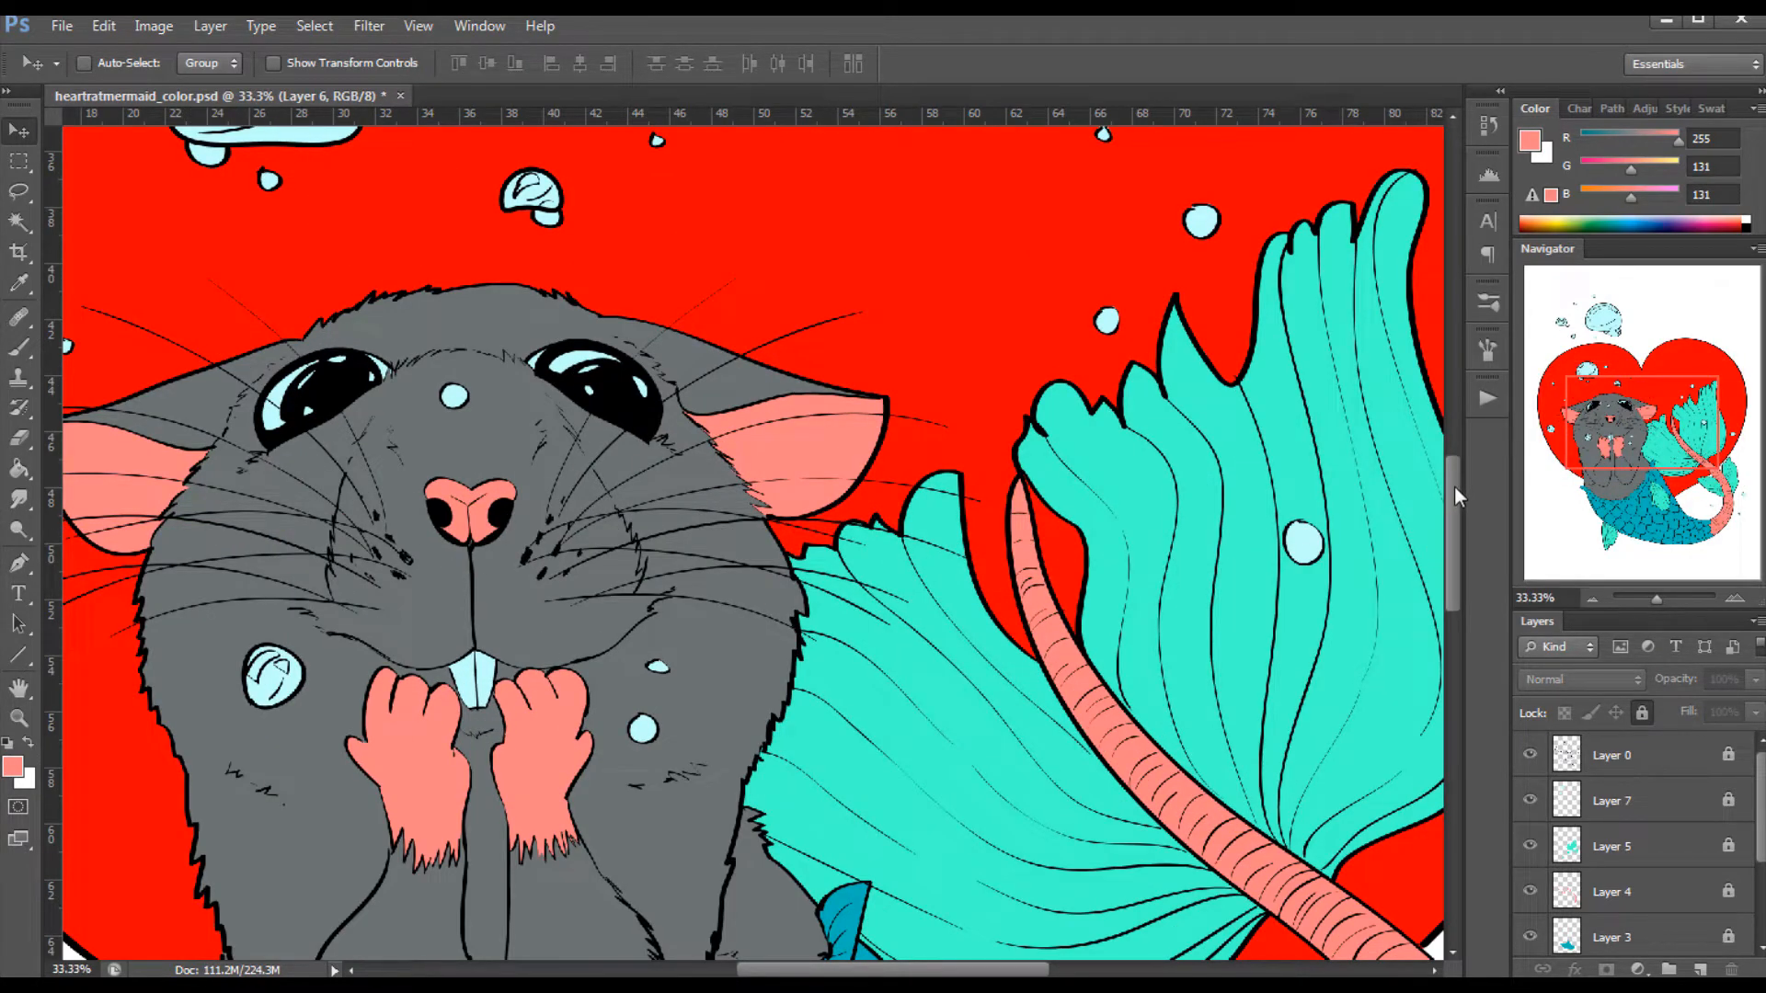
drag(1455, 480, 1449, 632)
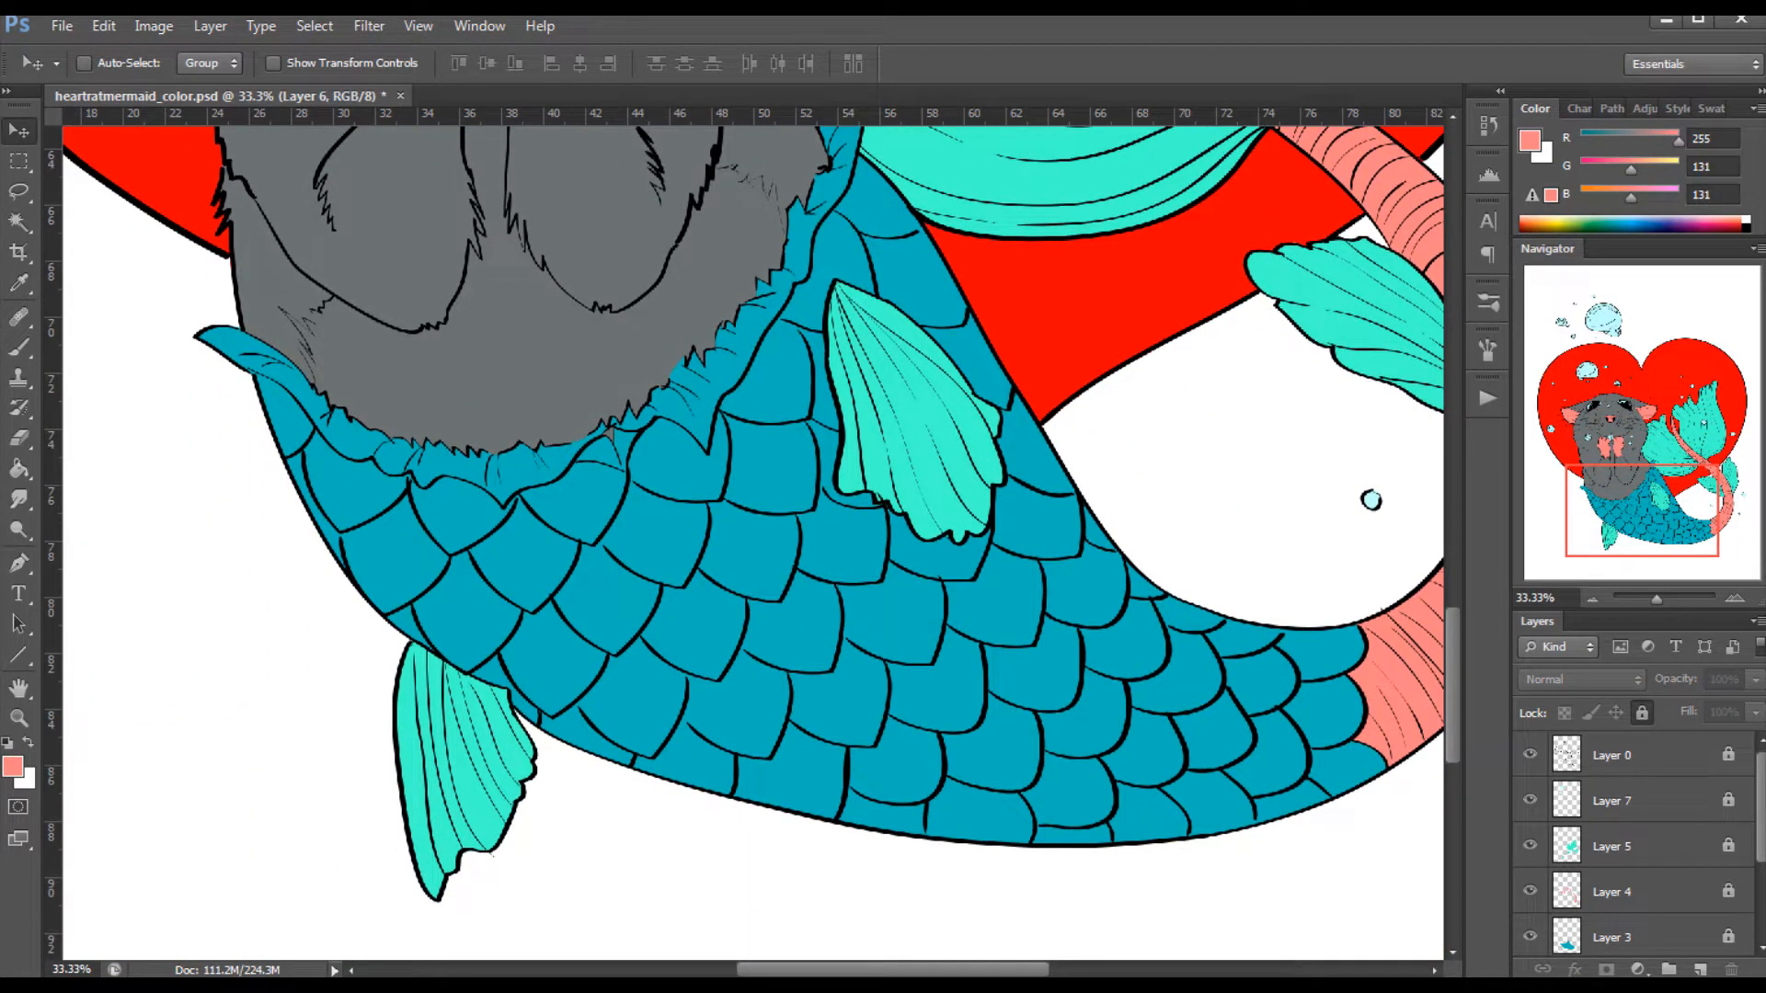
key(ctrl+plus)
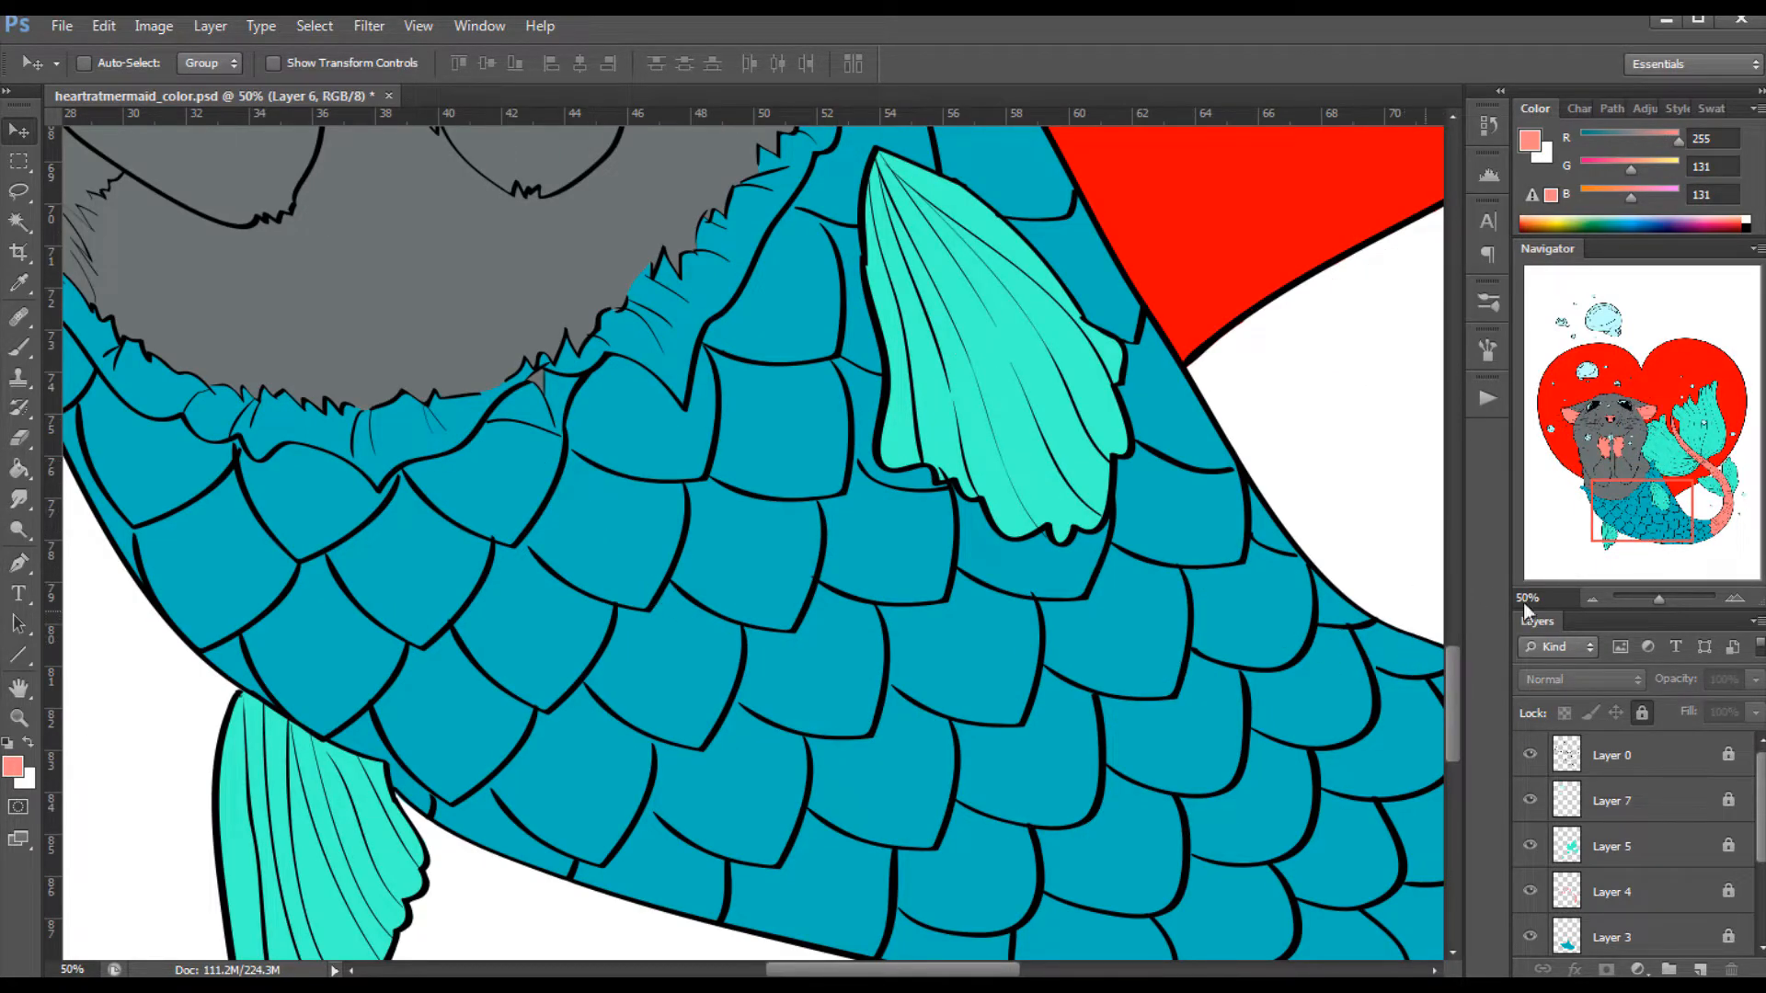
click(1648, 763)
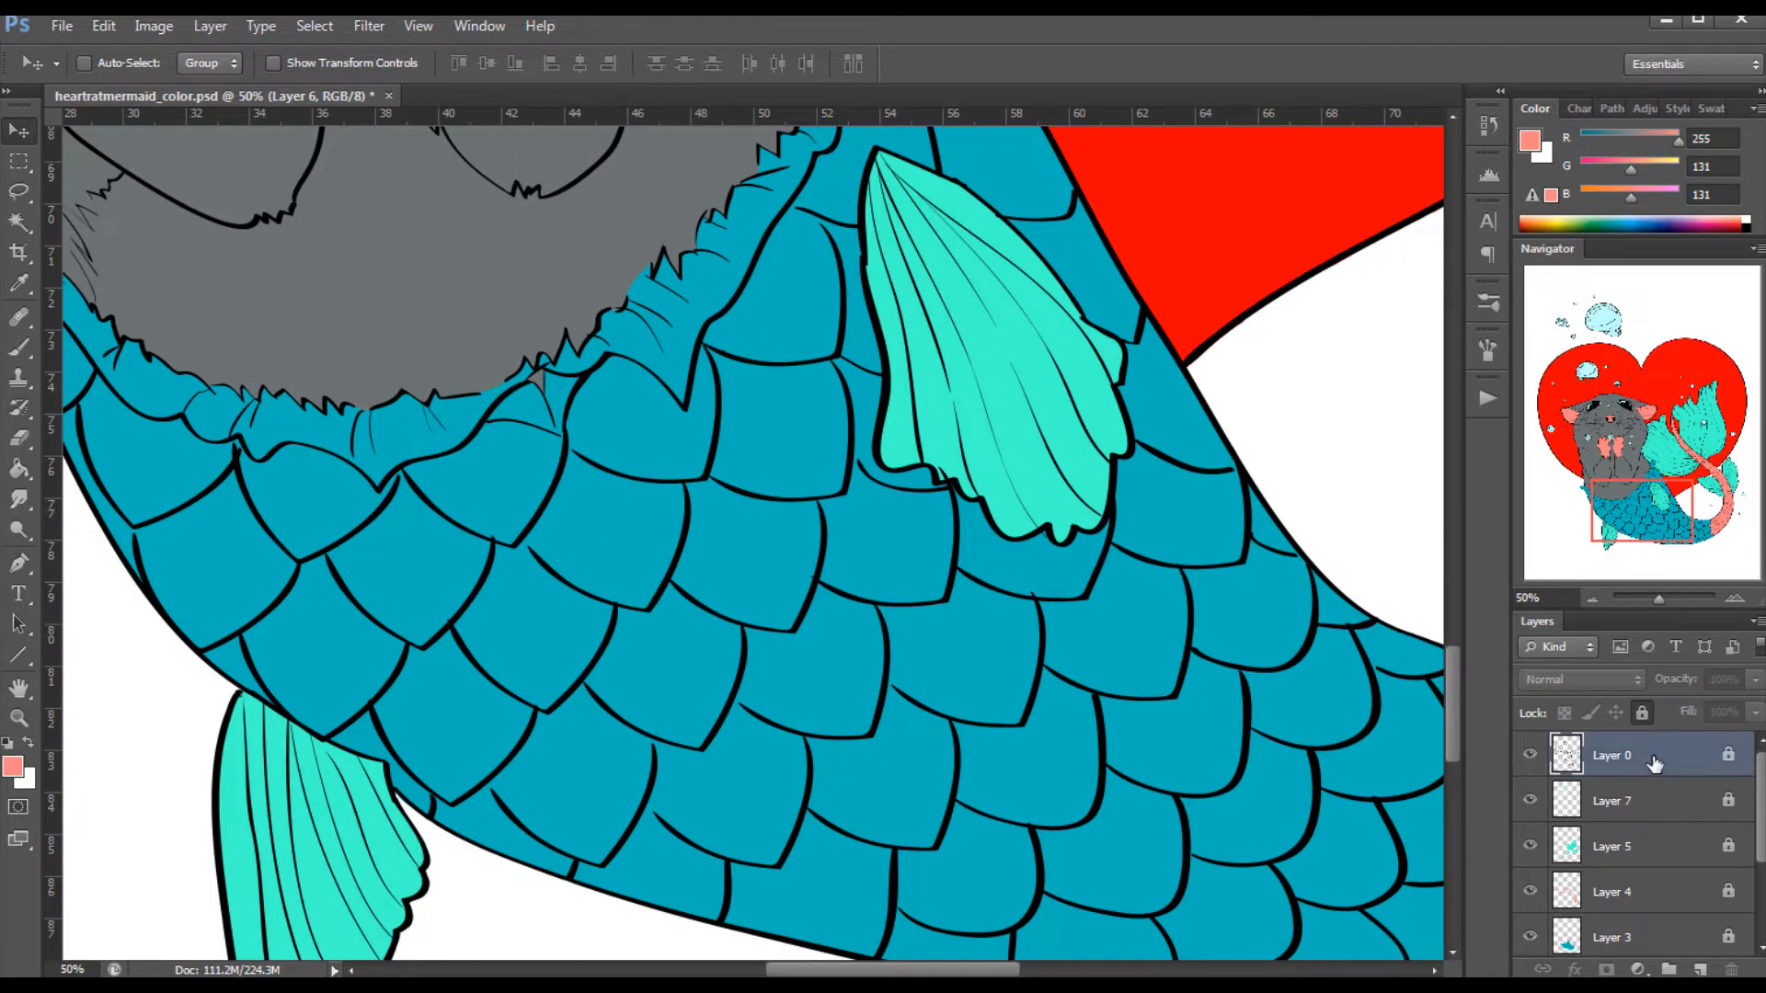
click(1701, 970)
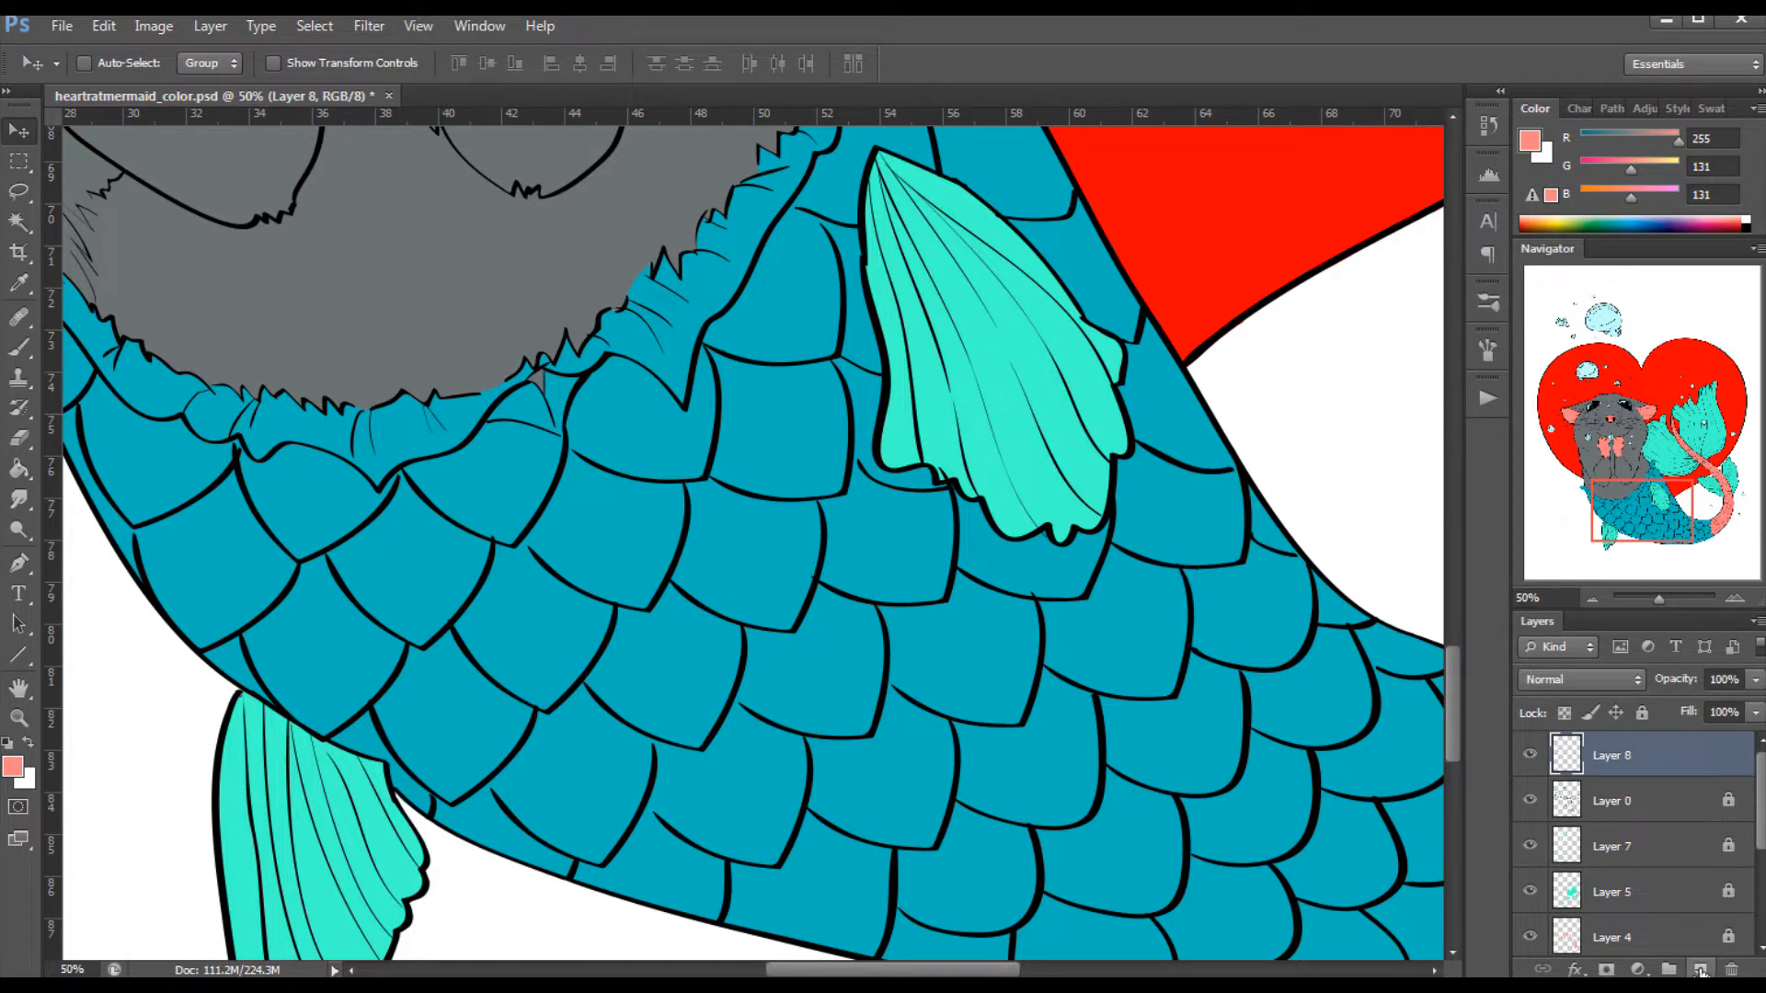
Sample the blue of the tail scales and darken the foreground colour to R 0, G 52, B 85.
click(20, 284)
click(393, 471)
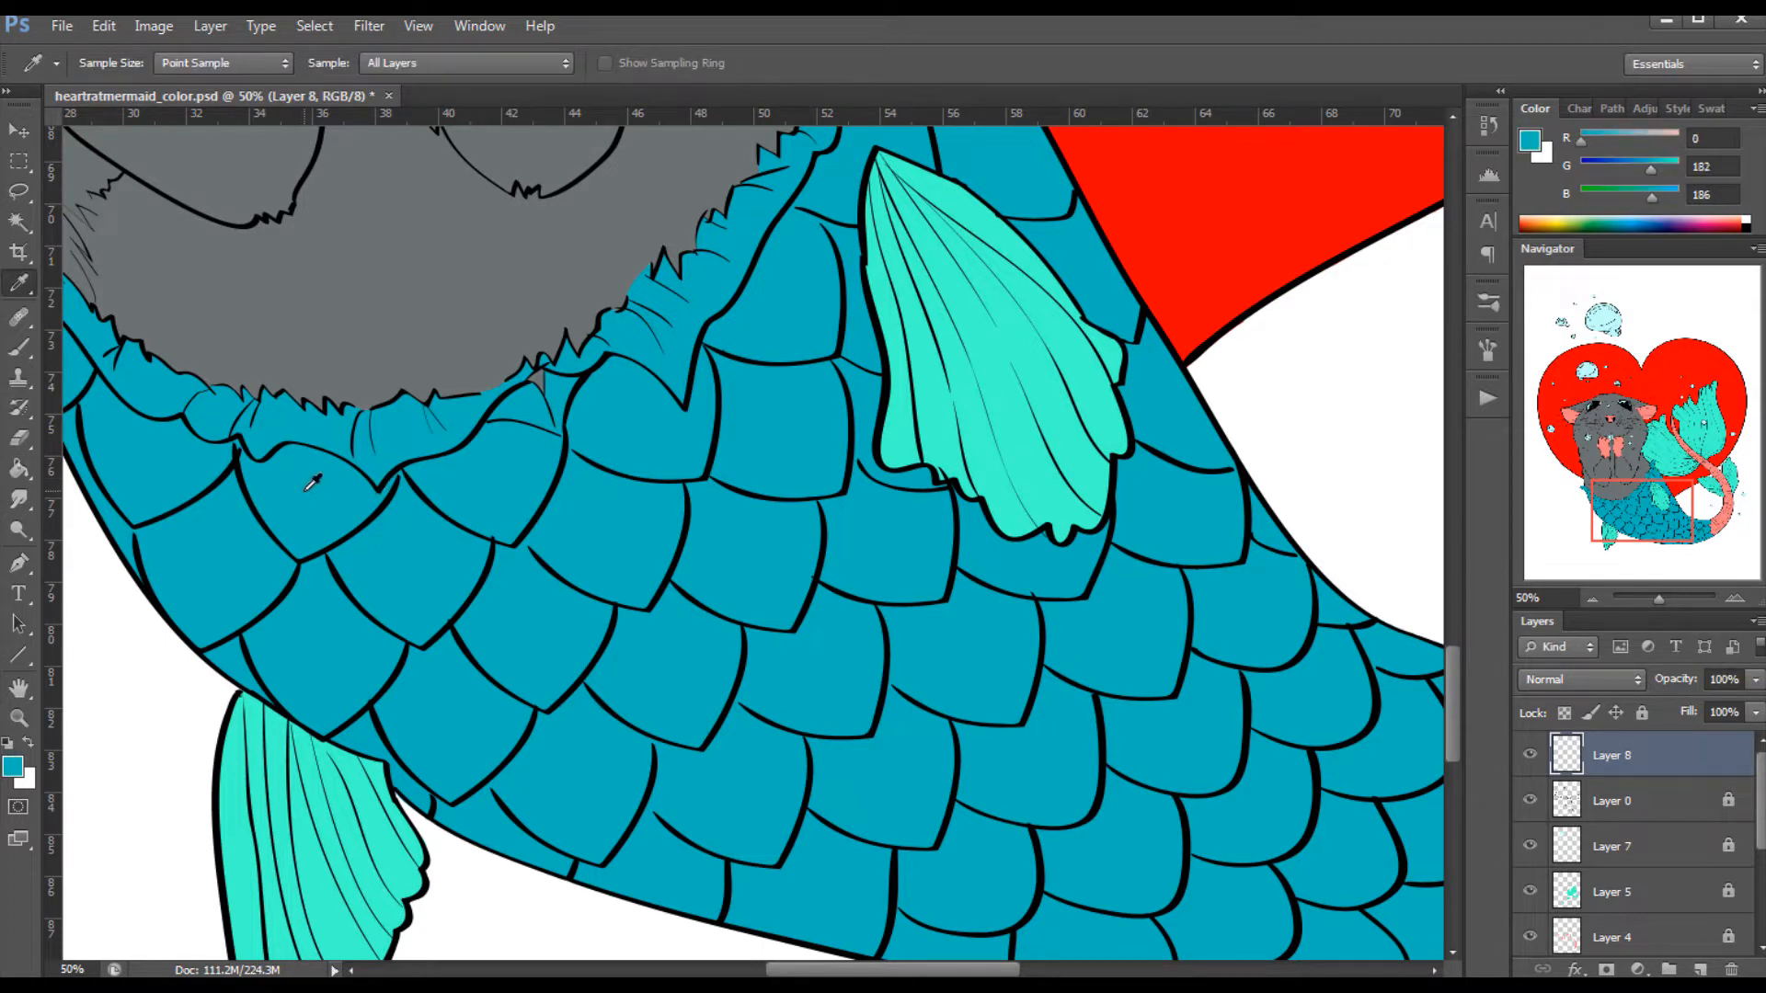
click(1619, 169)
click(1630, 195)
click(1609, 169)
drag(1611, 168, 1616, 198)
Paint trial strokes with a hard 60 px brush on the blank area below the mermaid tail.
click(19, 348)
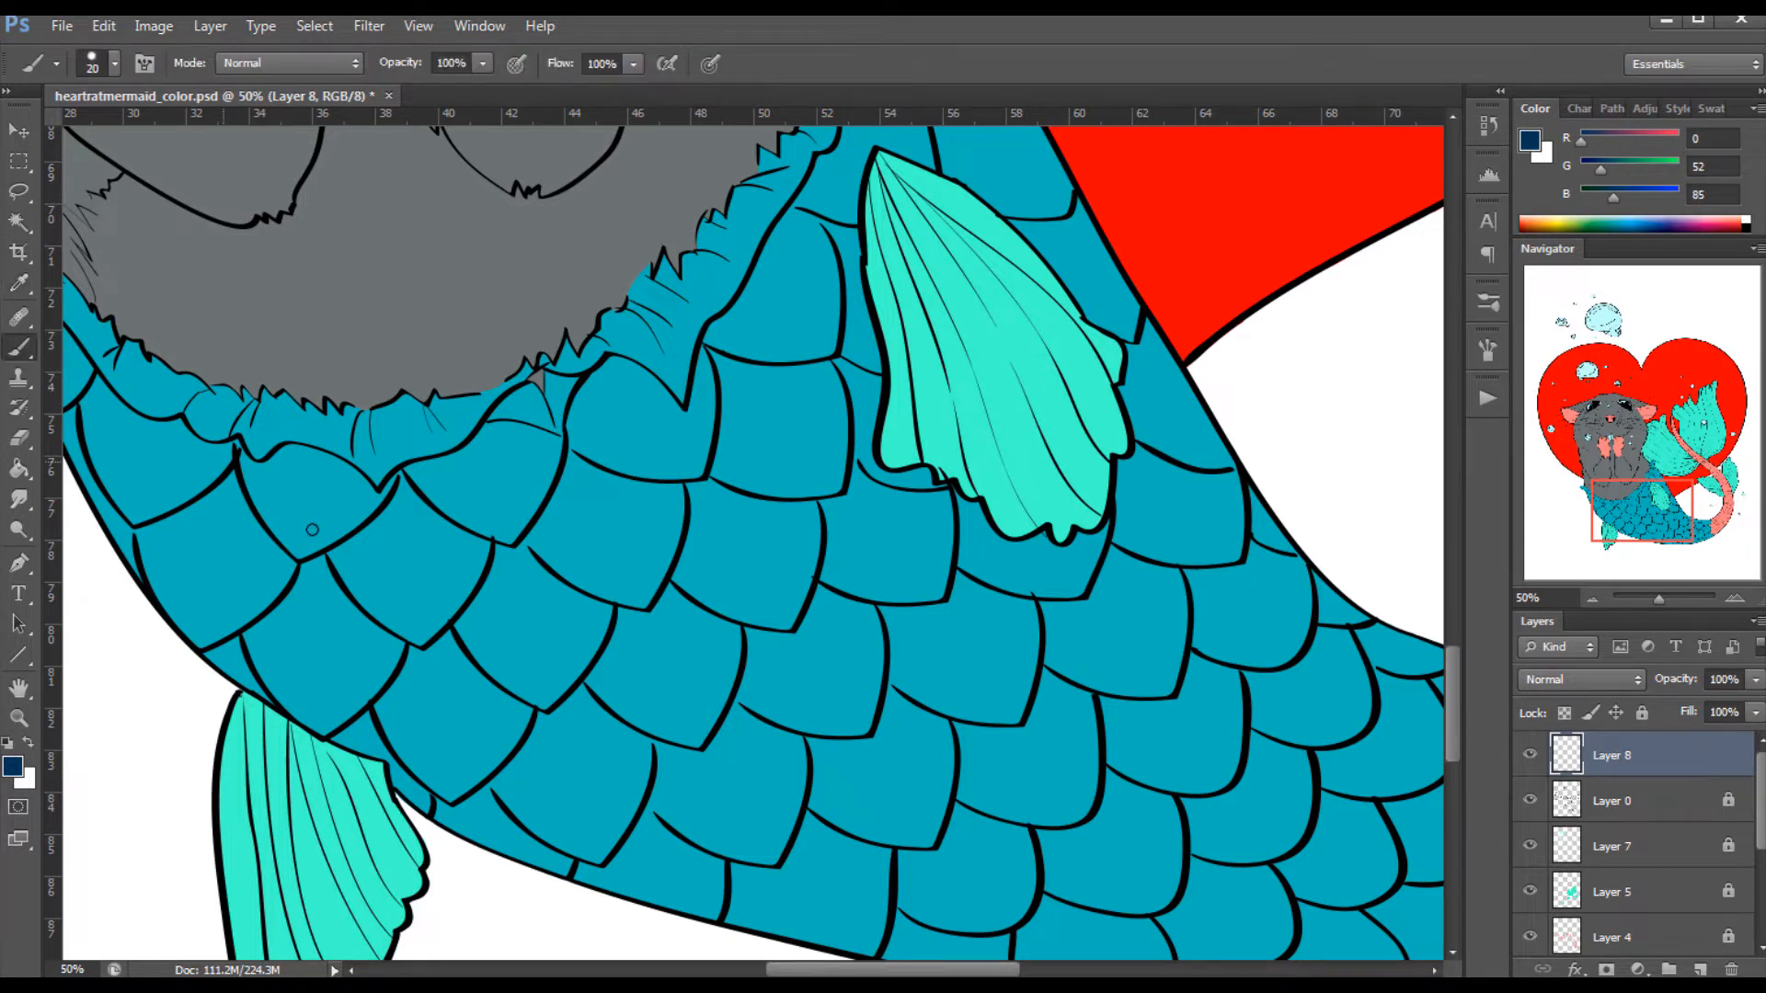
click(114, 63)
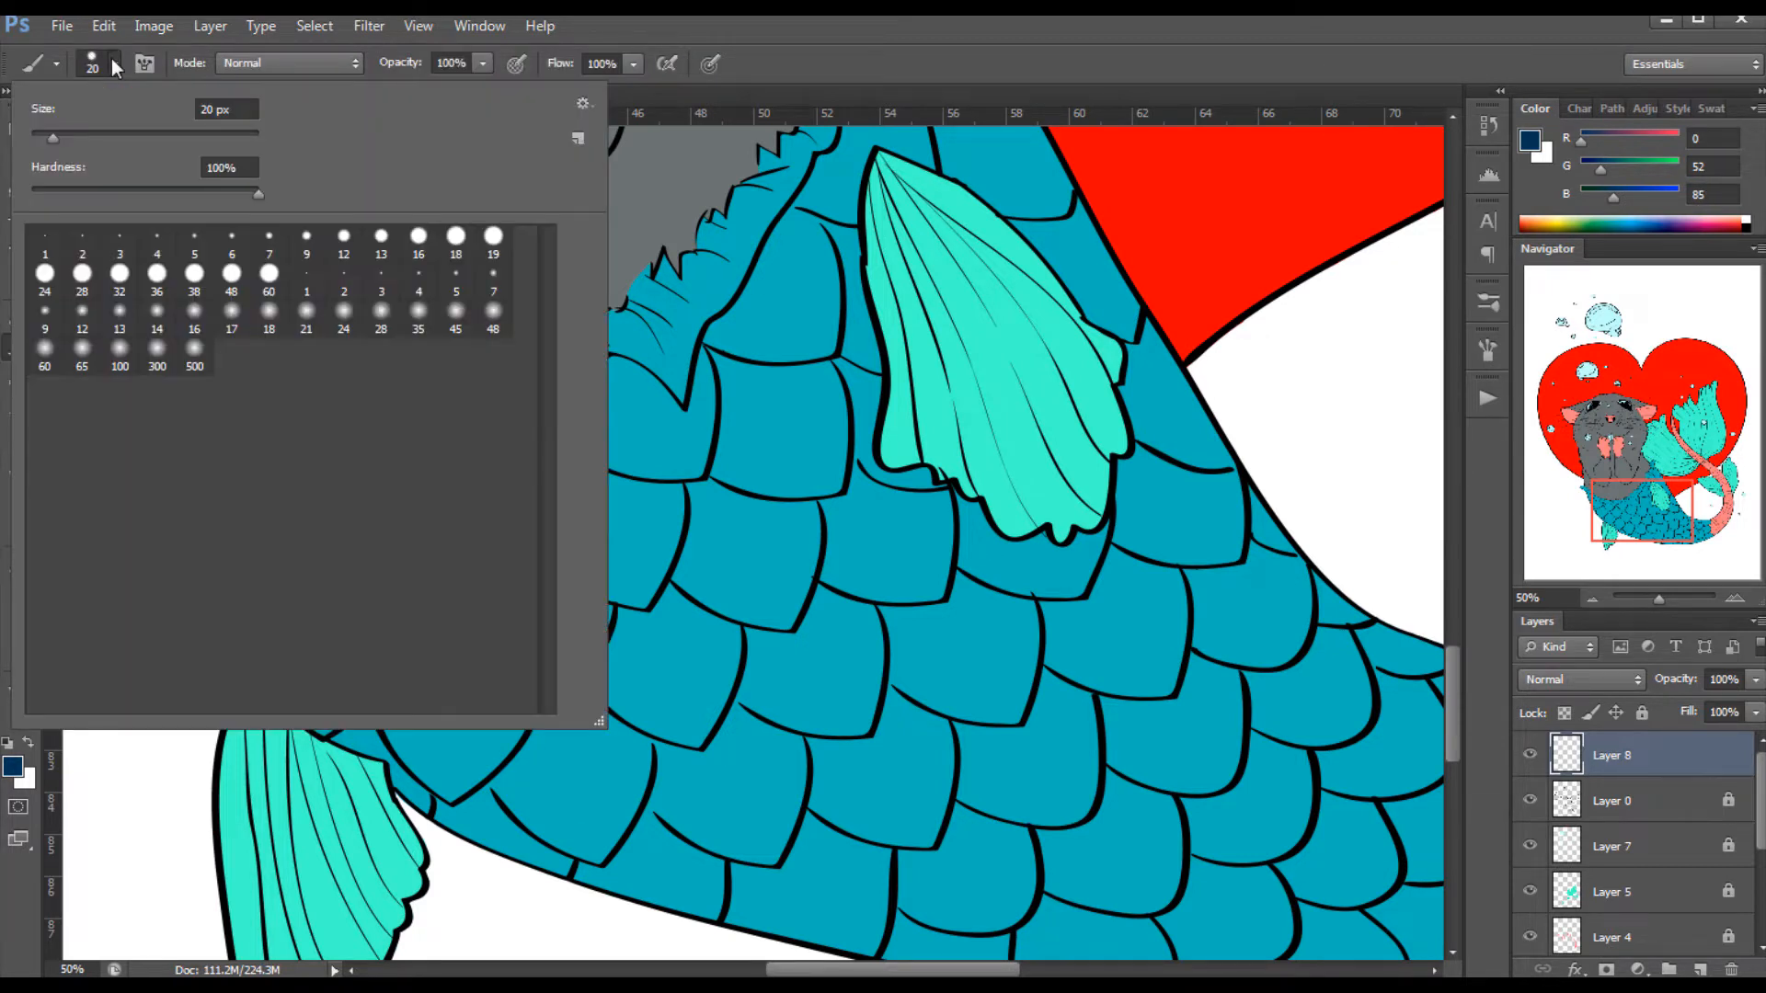
click(269, 291)
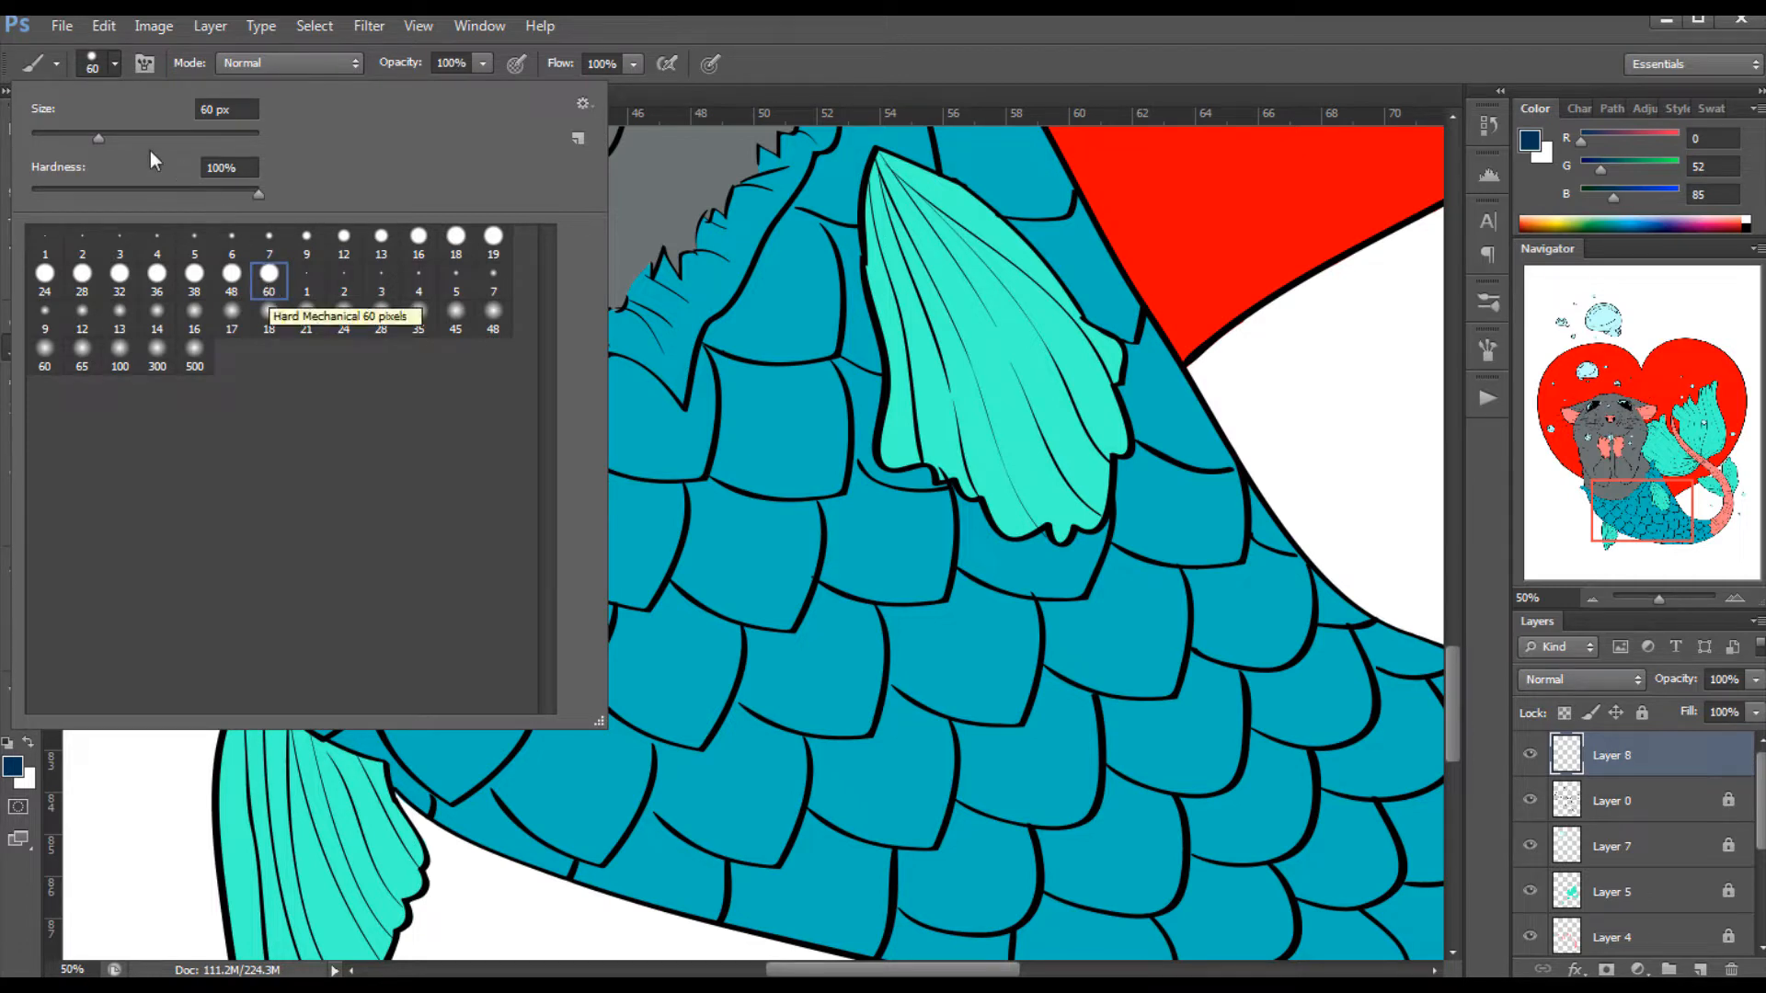
click(791, 50)
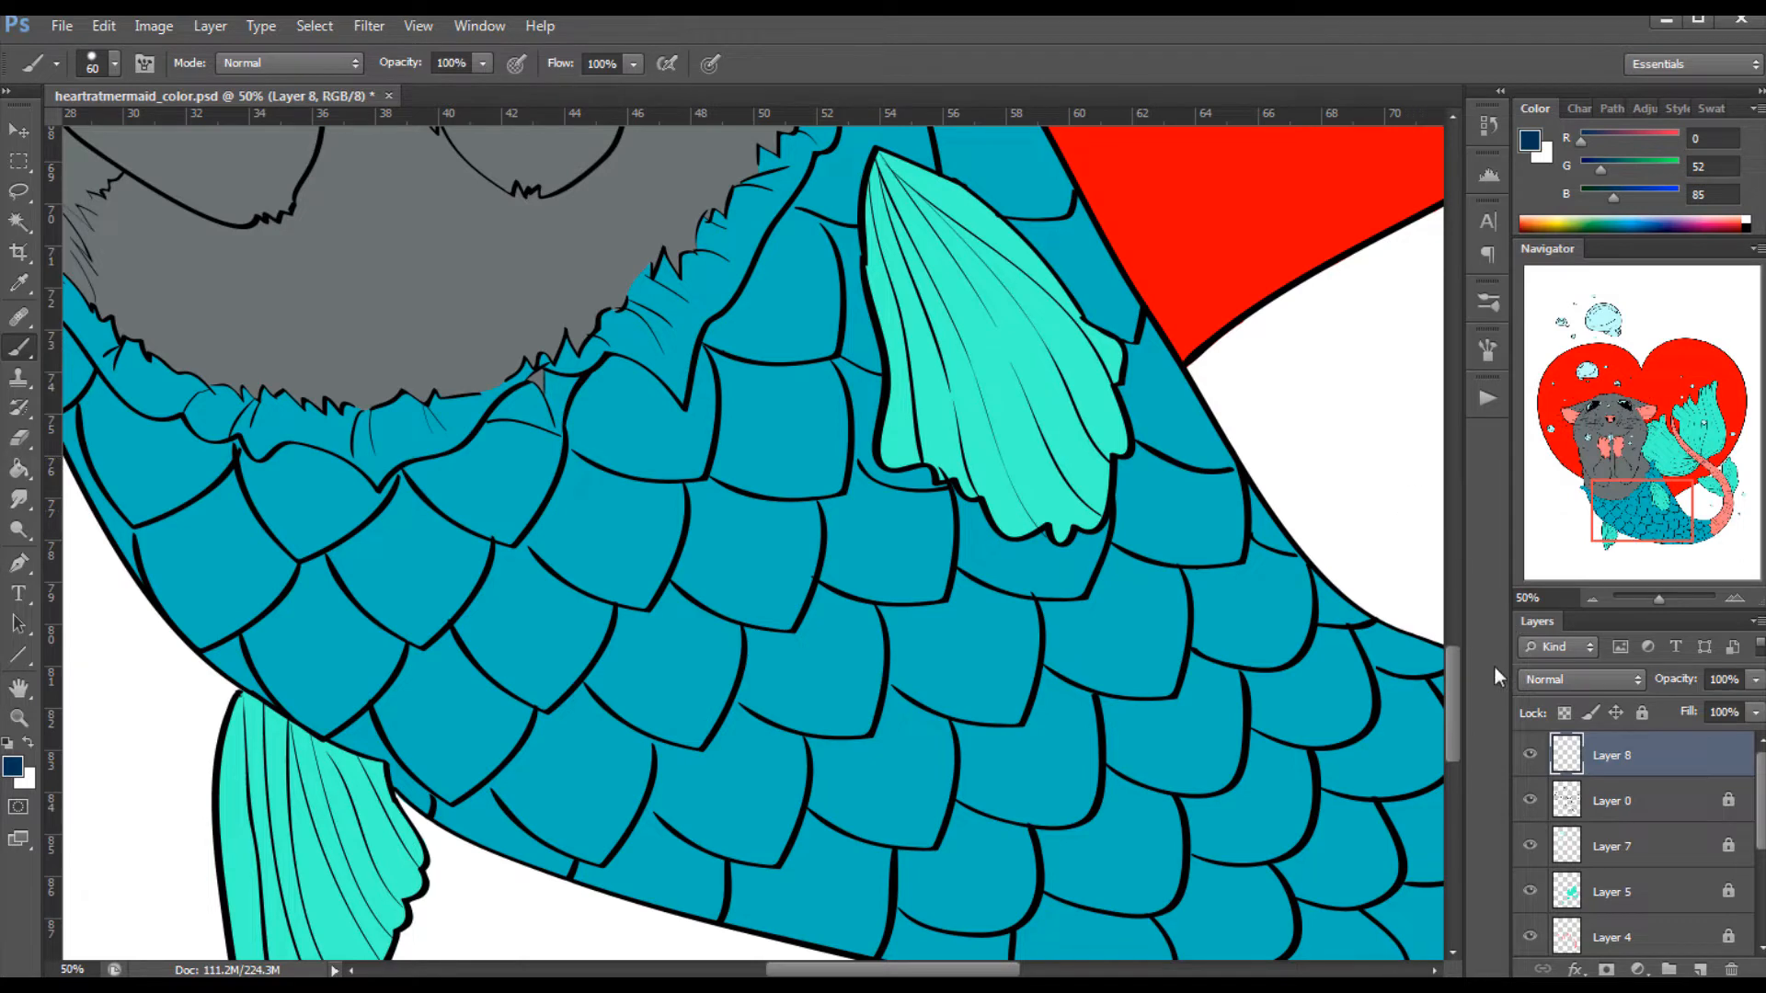
drag(1456, 682, 1474, 764)
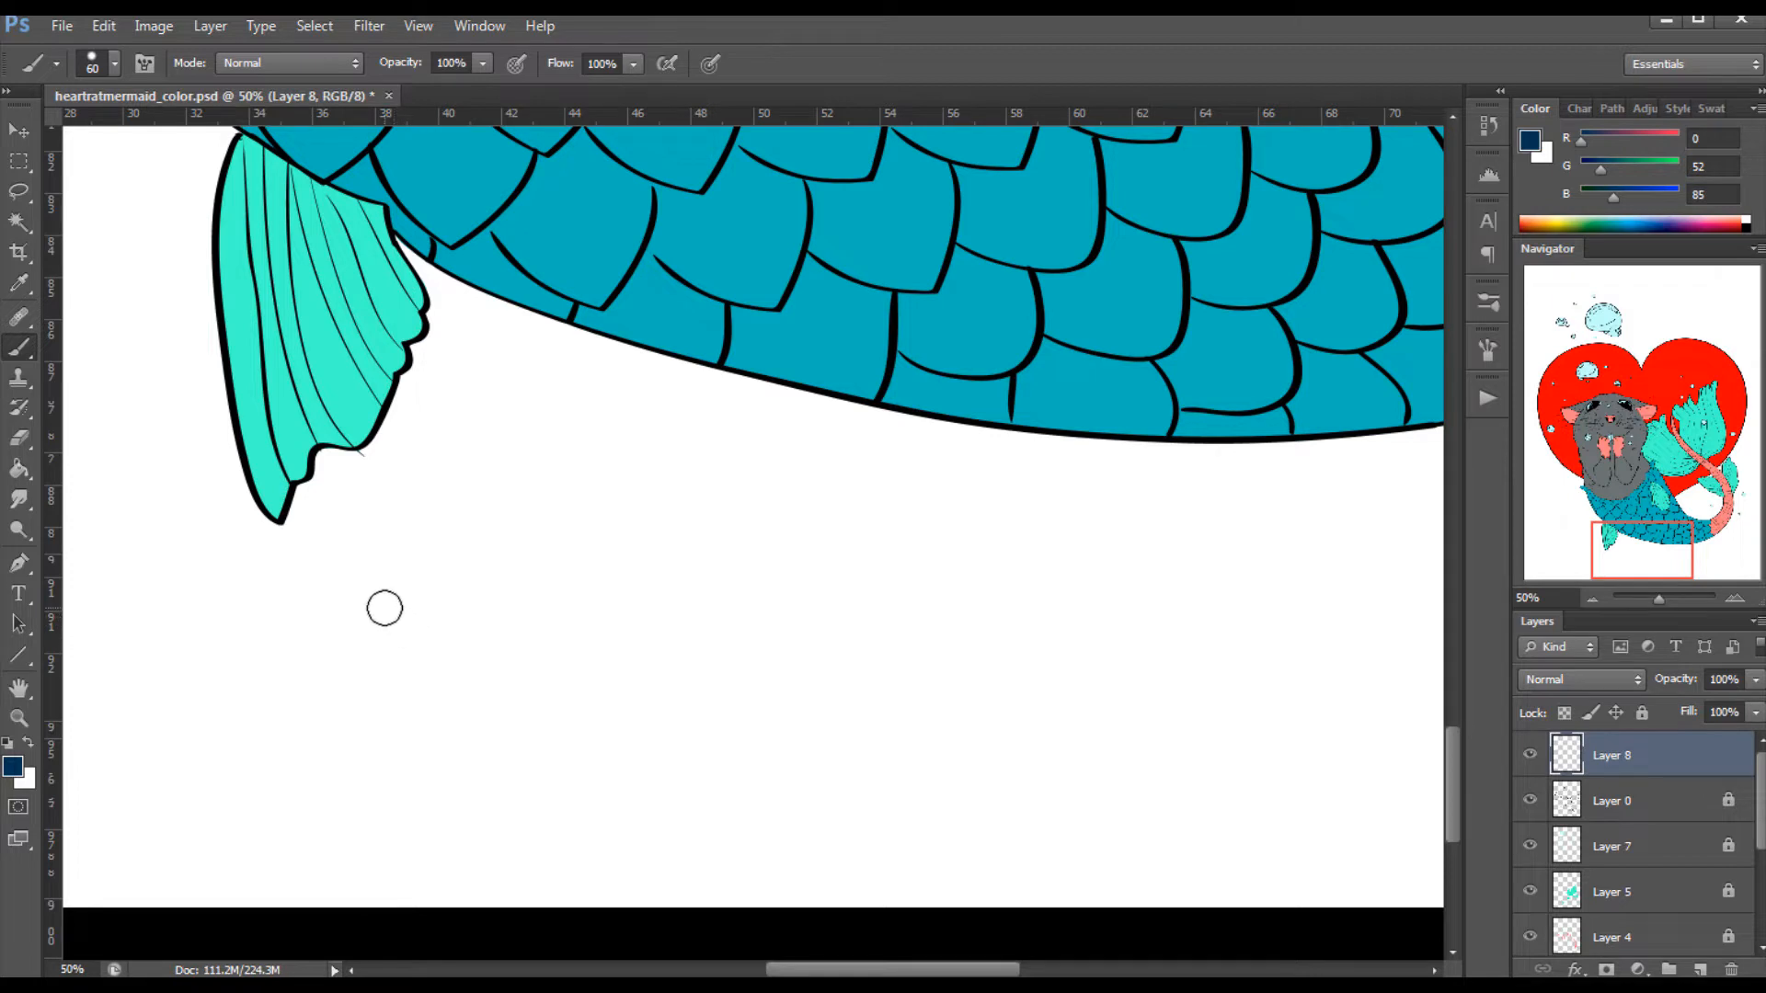
drag(383, 599, 532, 751)
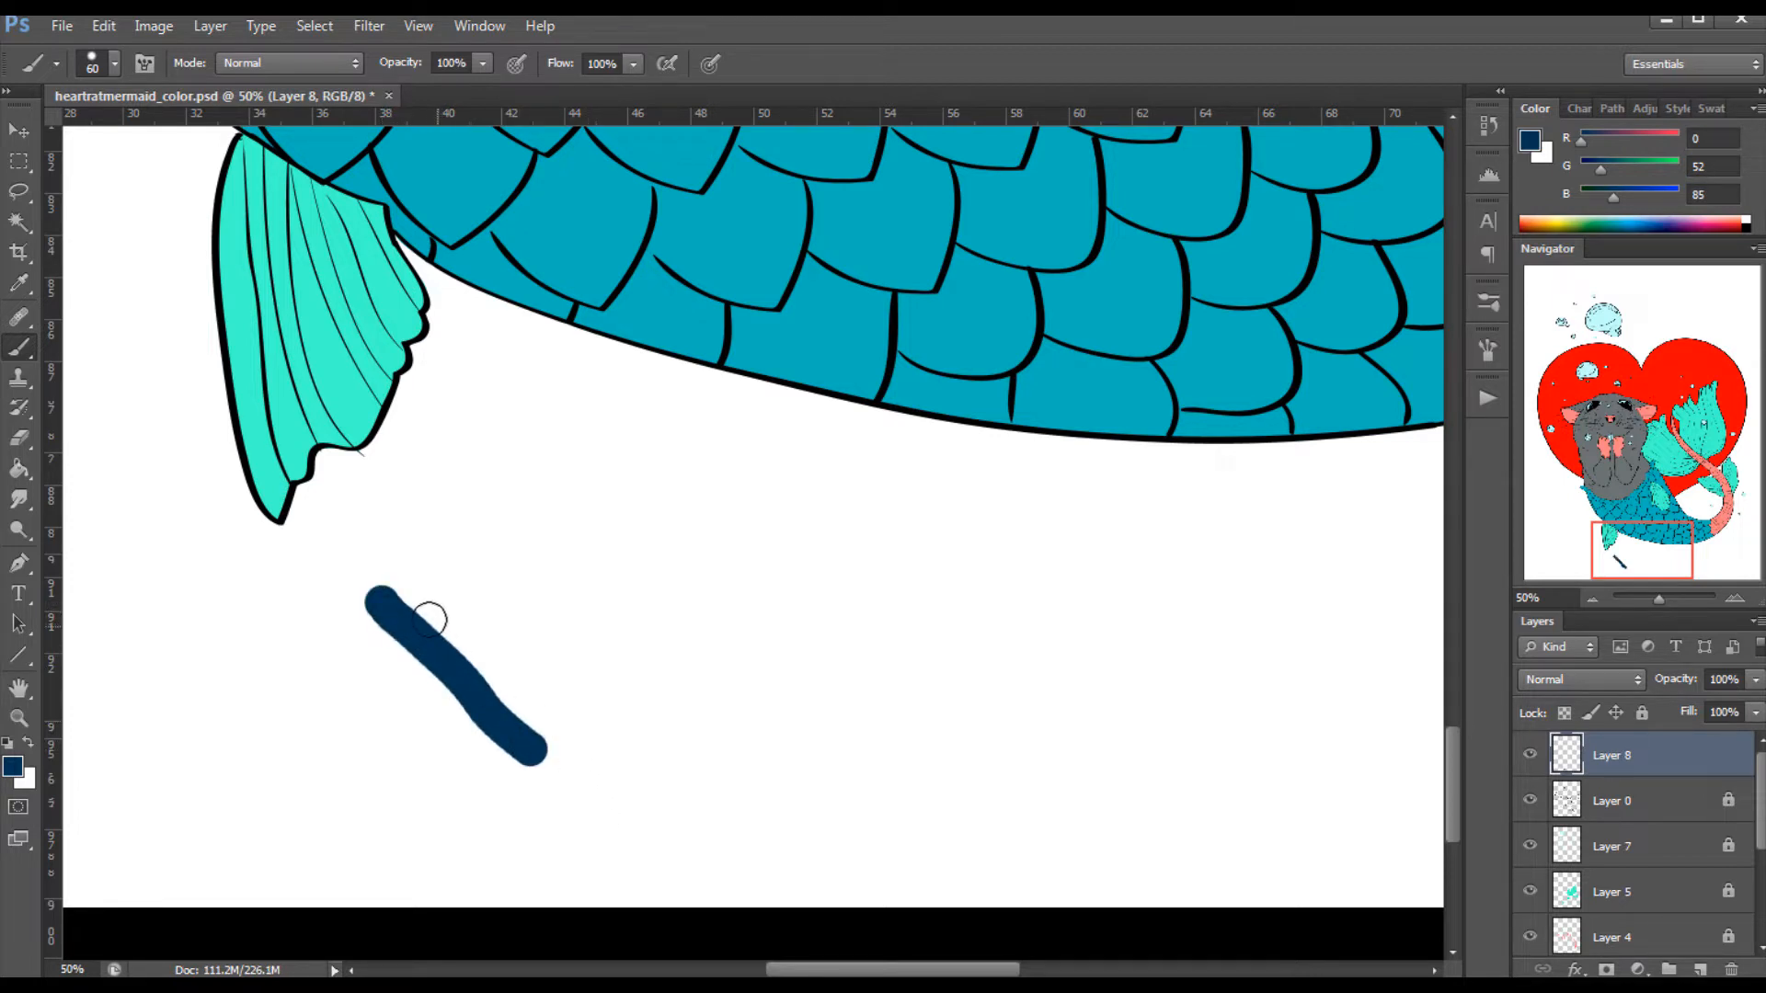
mouse_move(425, 619)
mouse_down()
mouse_move(547, 724)
mouse_move(522, 649)
mouse_up()
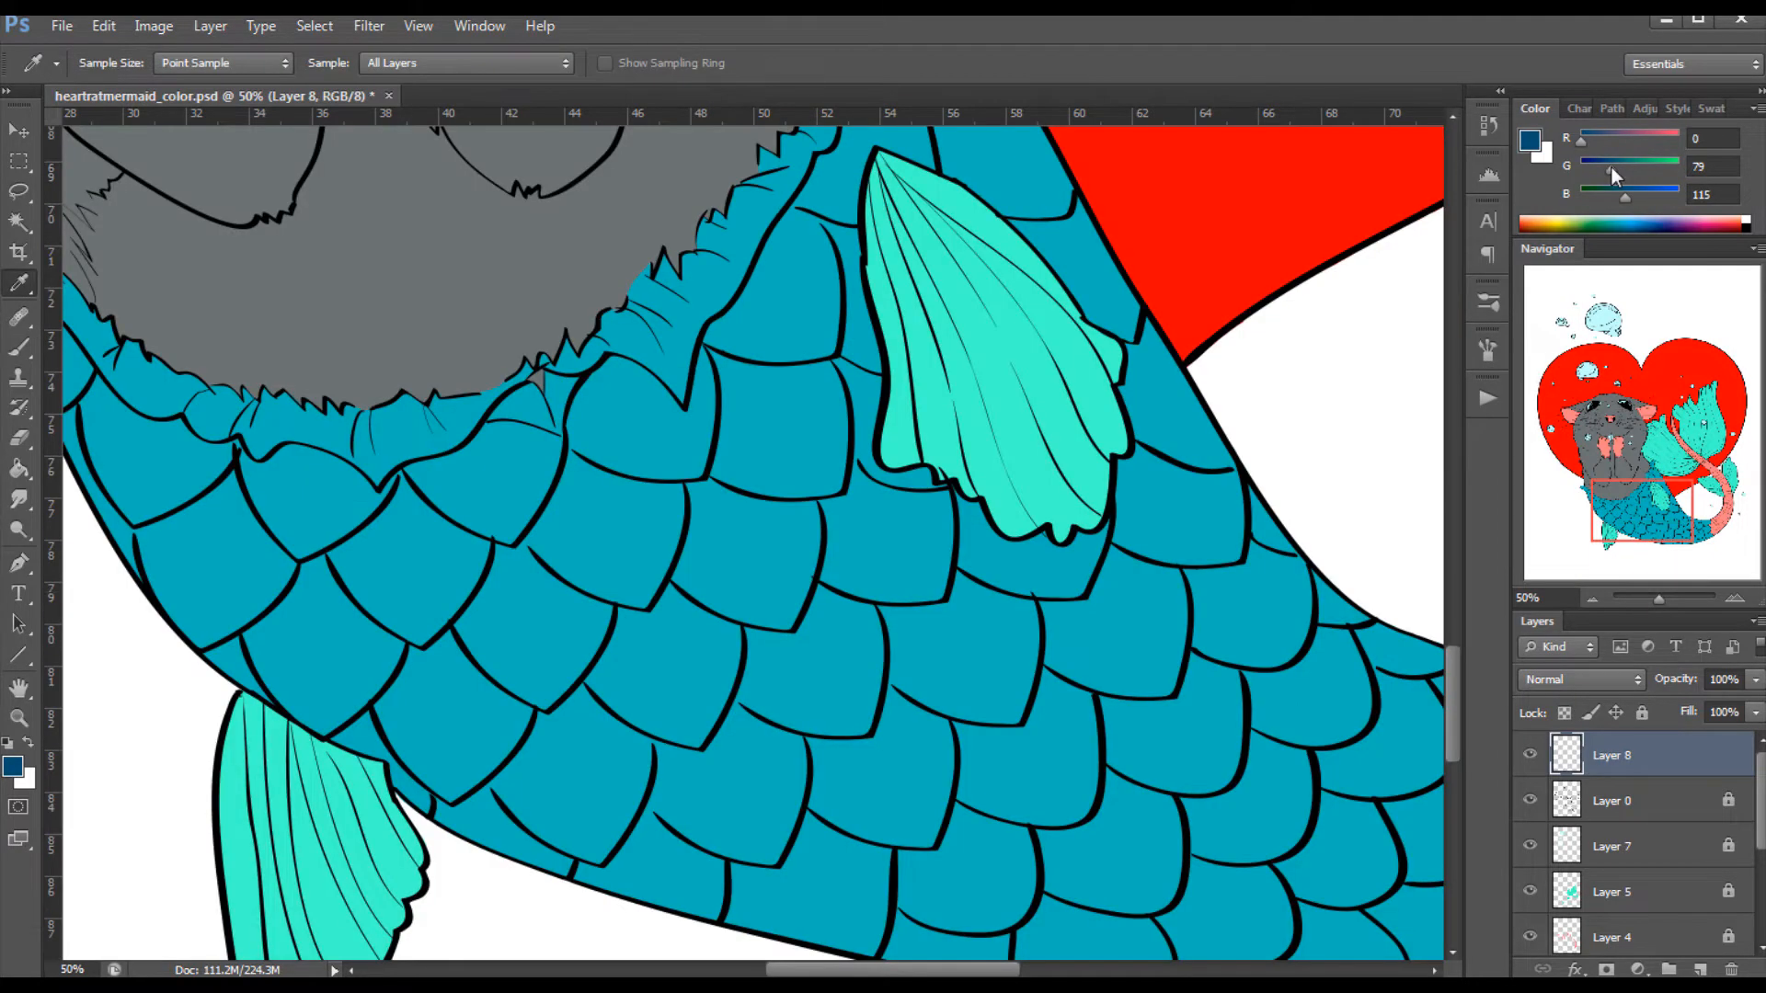
Set the foreground colour to R 0, G 52, B 85 and choose the Hard Mechanical 60 px brush.
drag(1624, 197, 1614, 199)
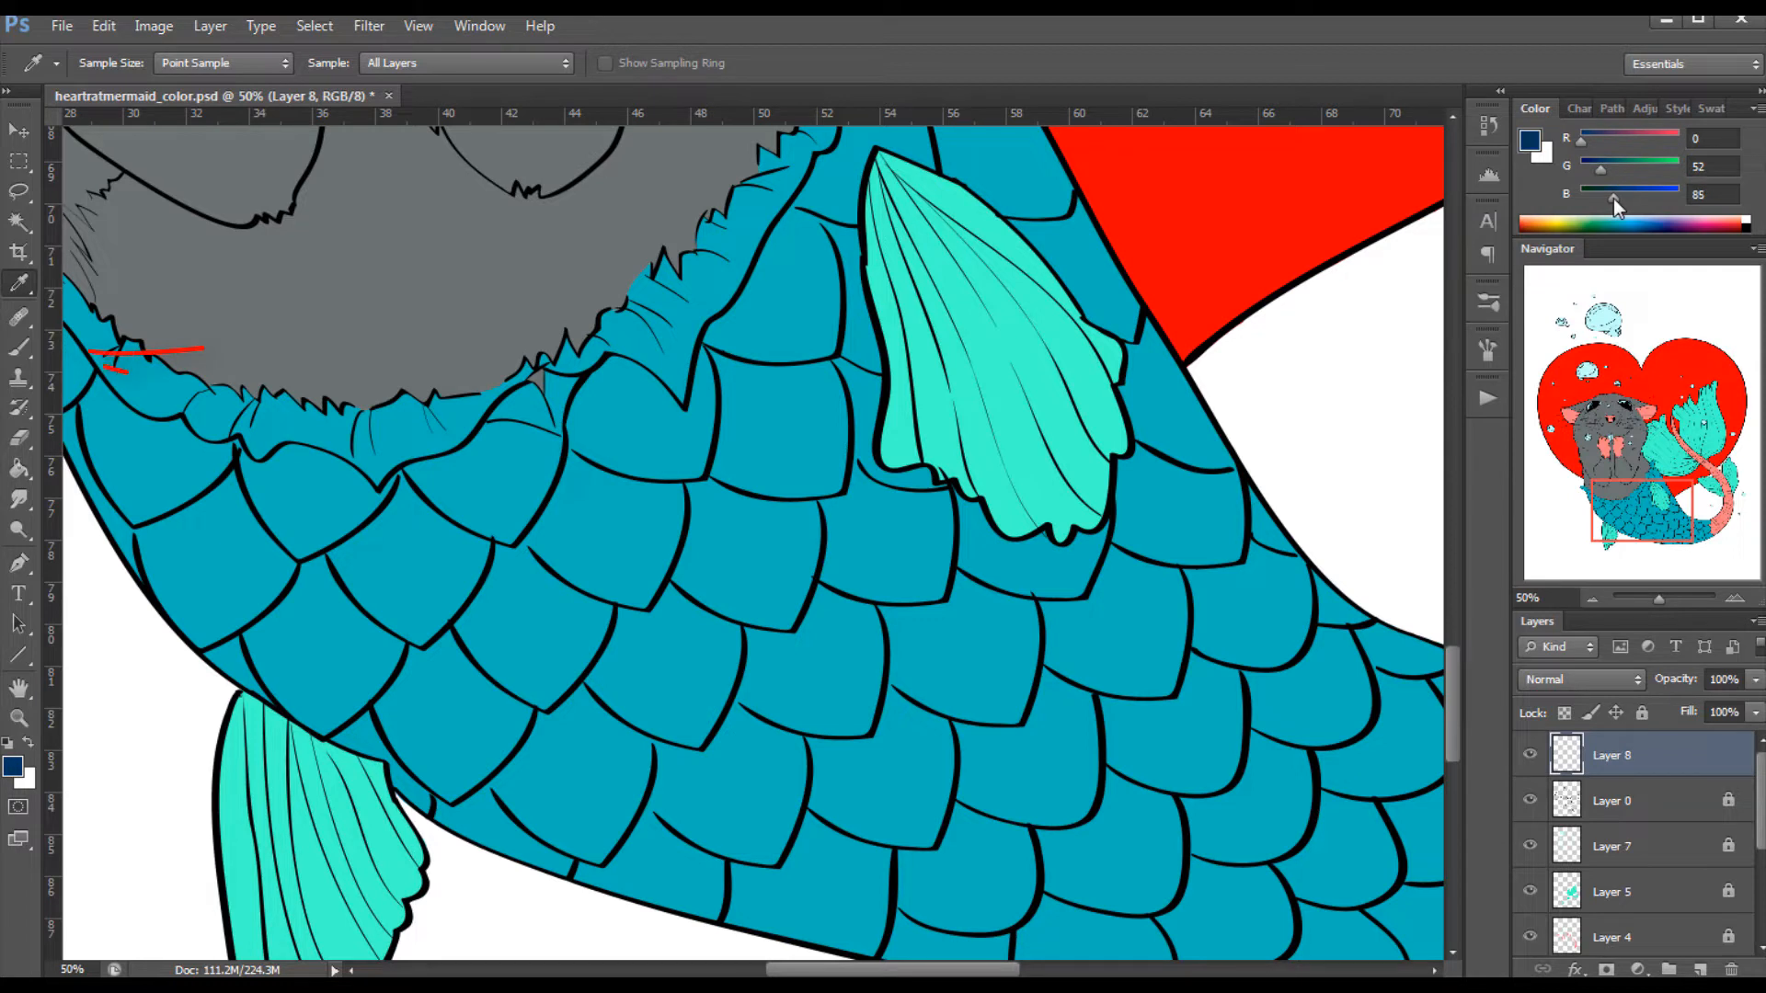
click(18, 347)
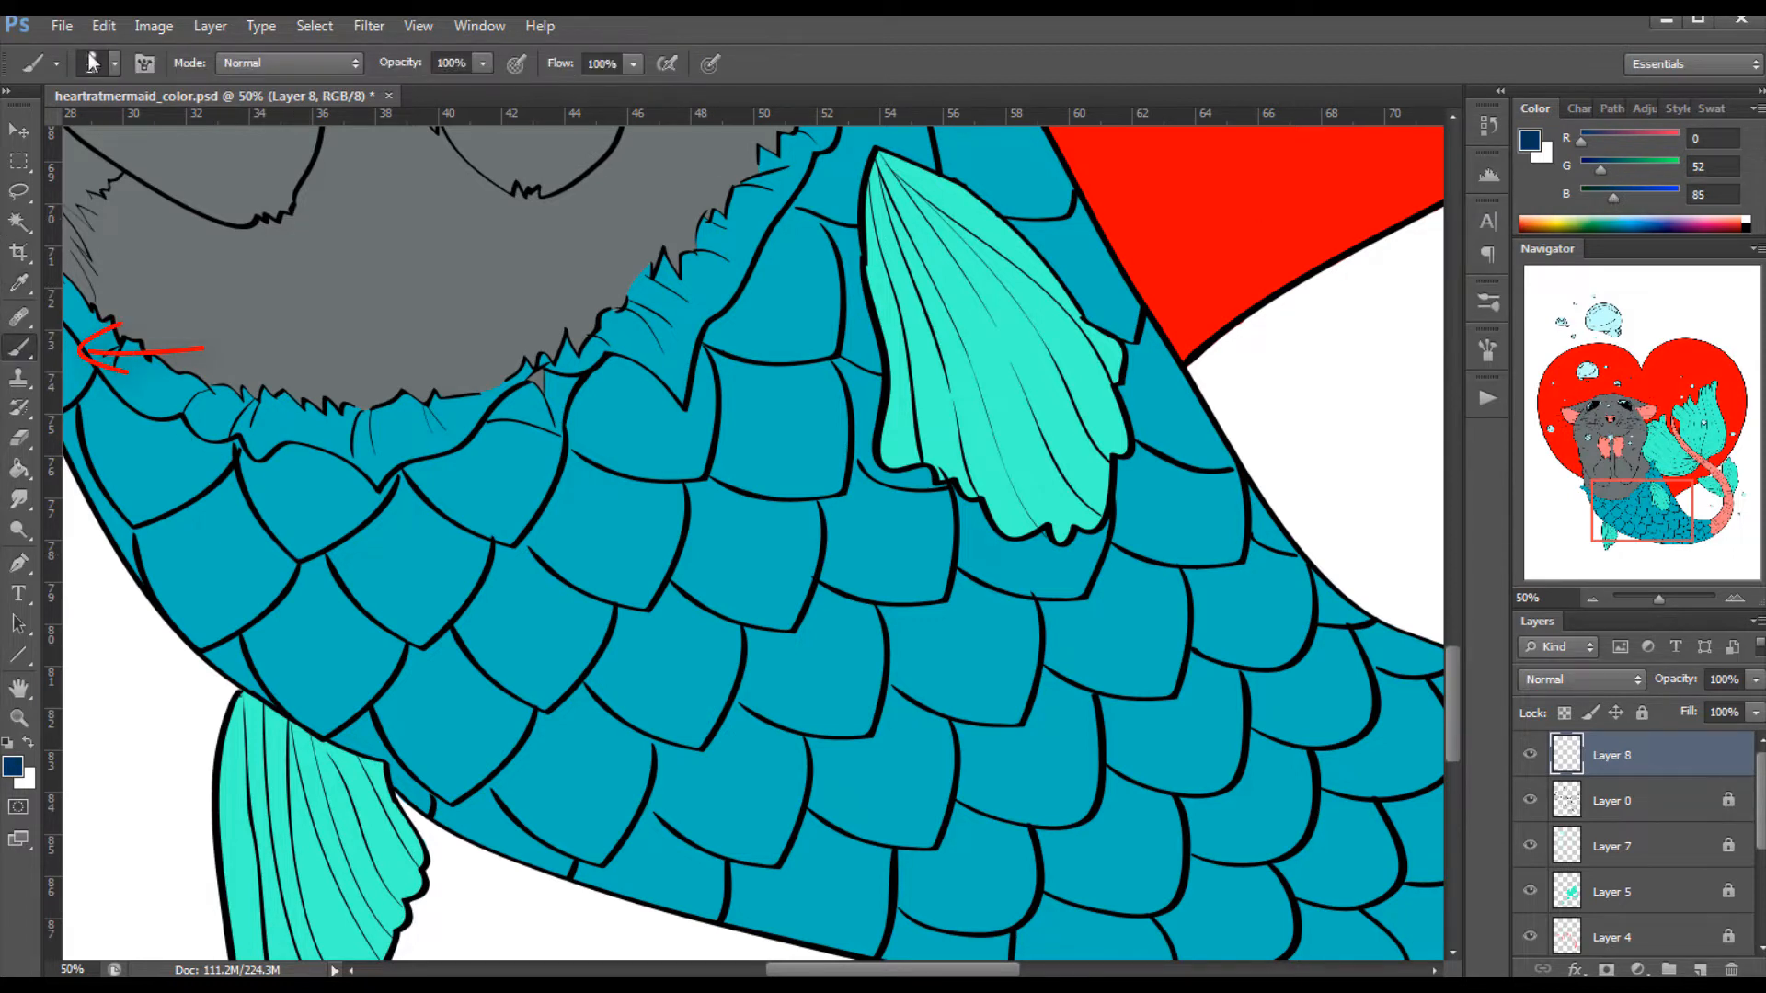
click(114, 63)
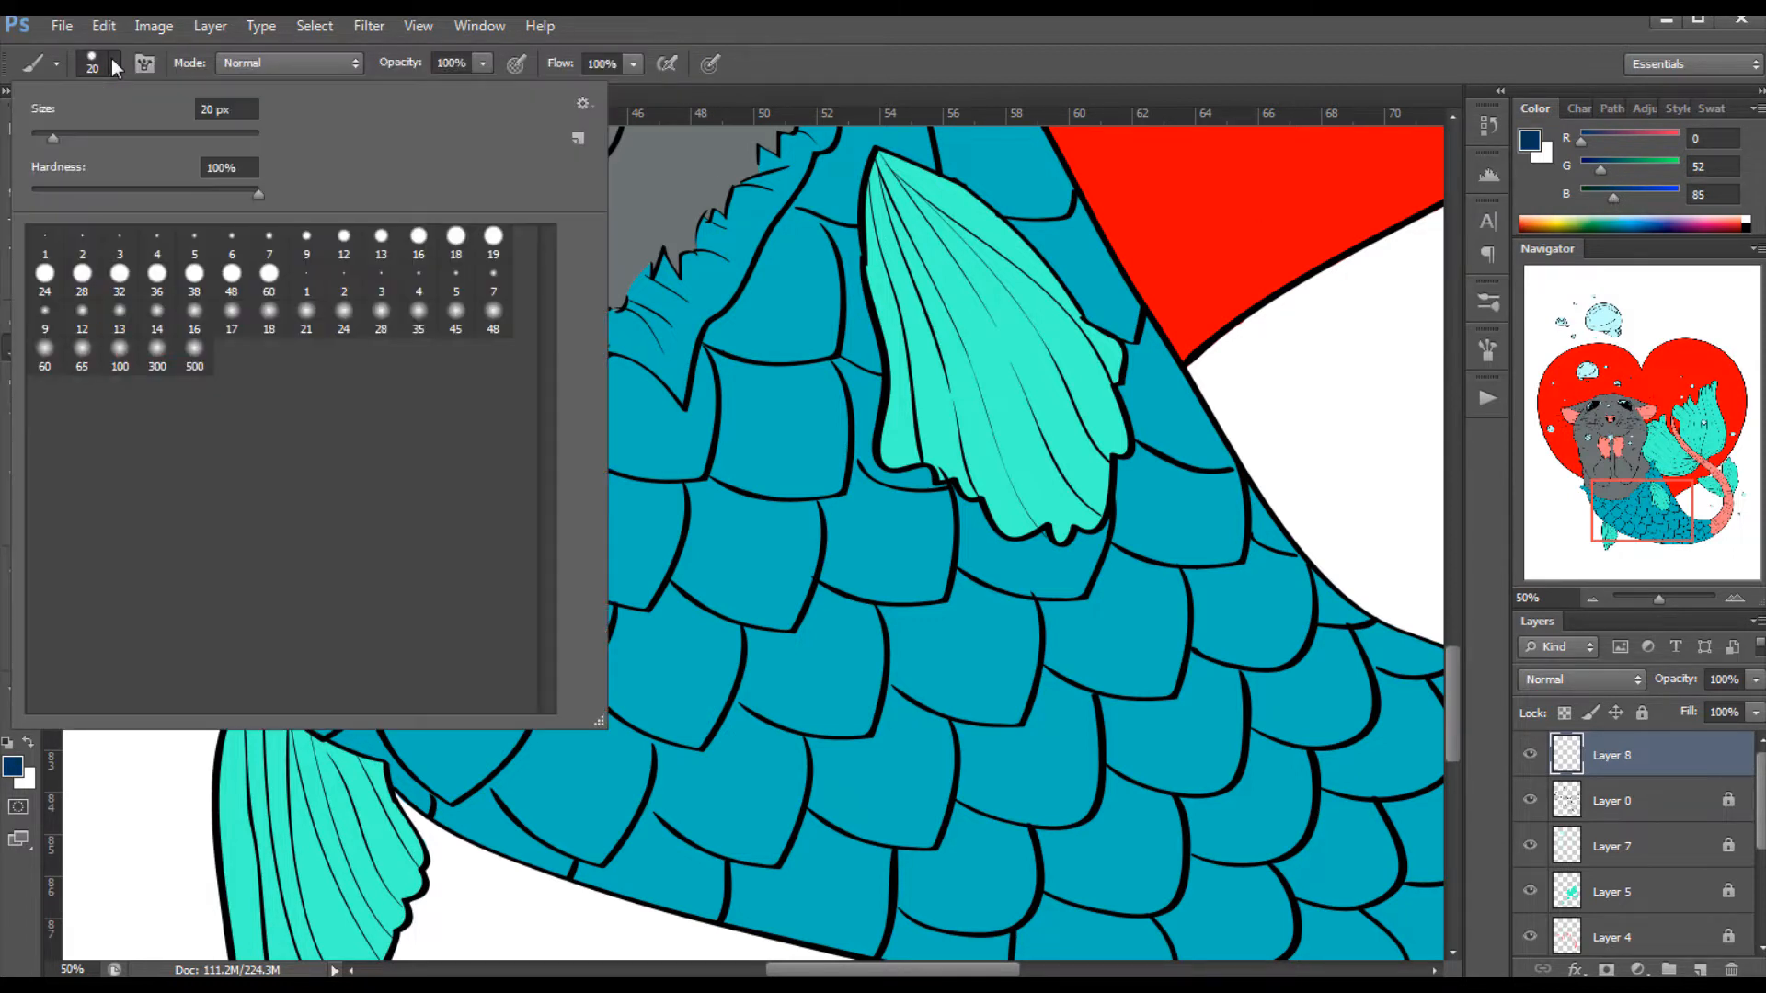
click(269, 275)
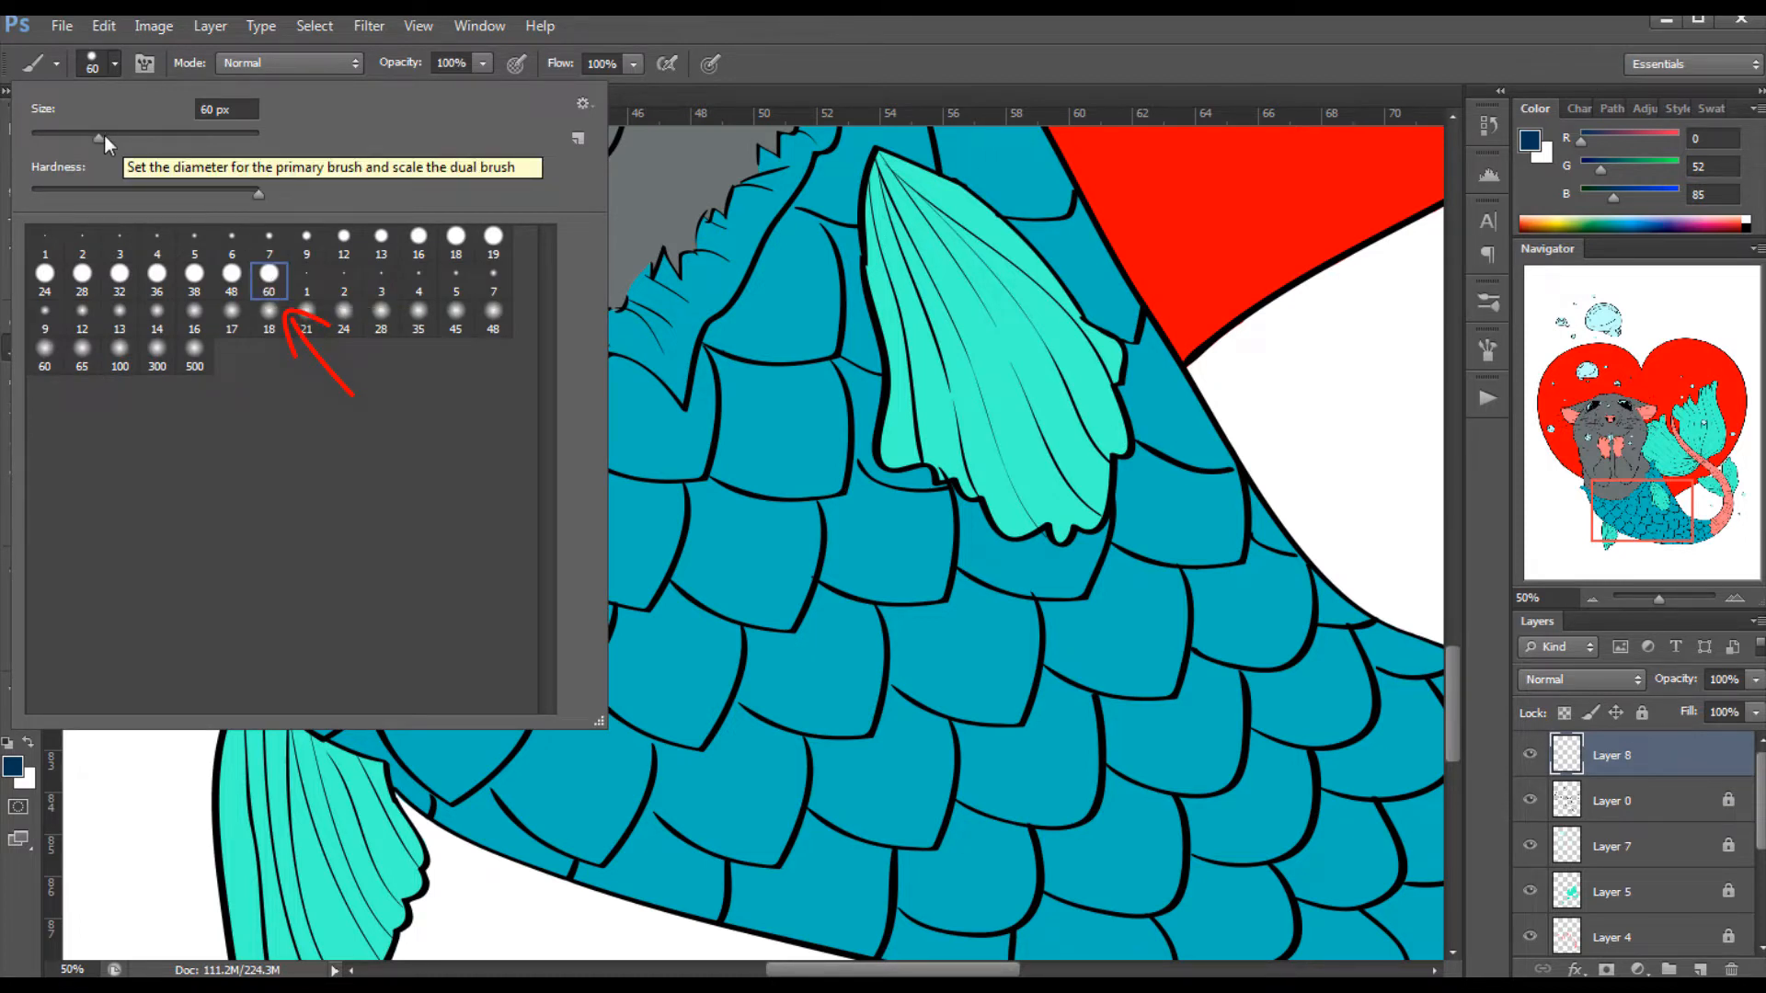
click(791, 50)
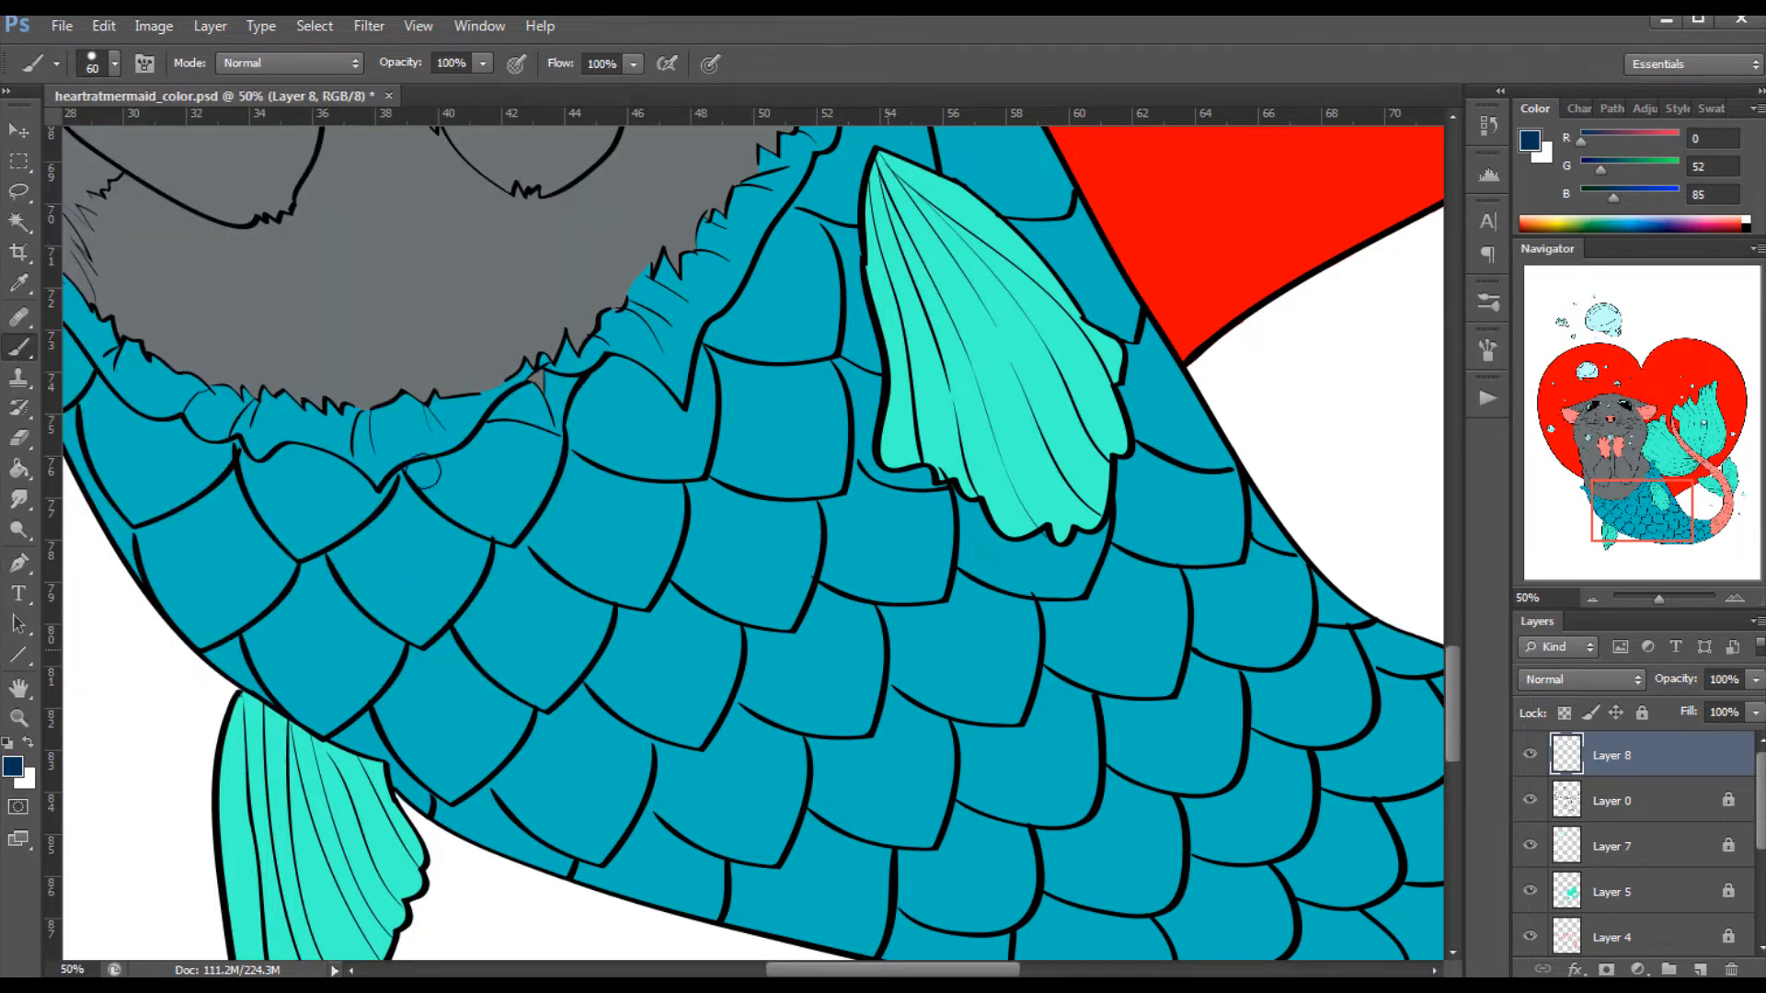
Paint a solid dark blue test patch at 100% opacity on the white area below the tail.
scroll(422, 473, down, 6)
drag(383, 599, 532, 750)
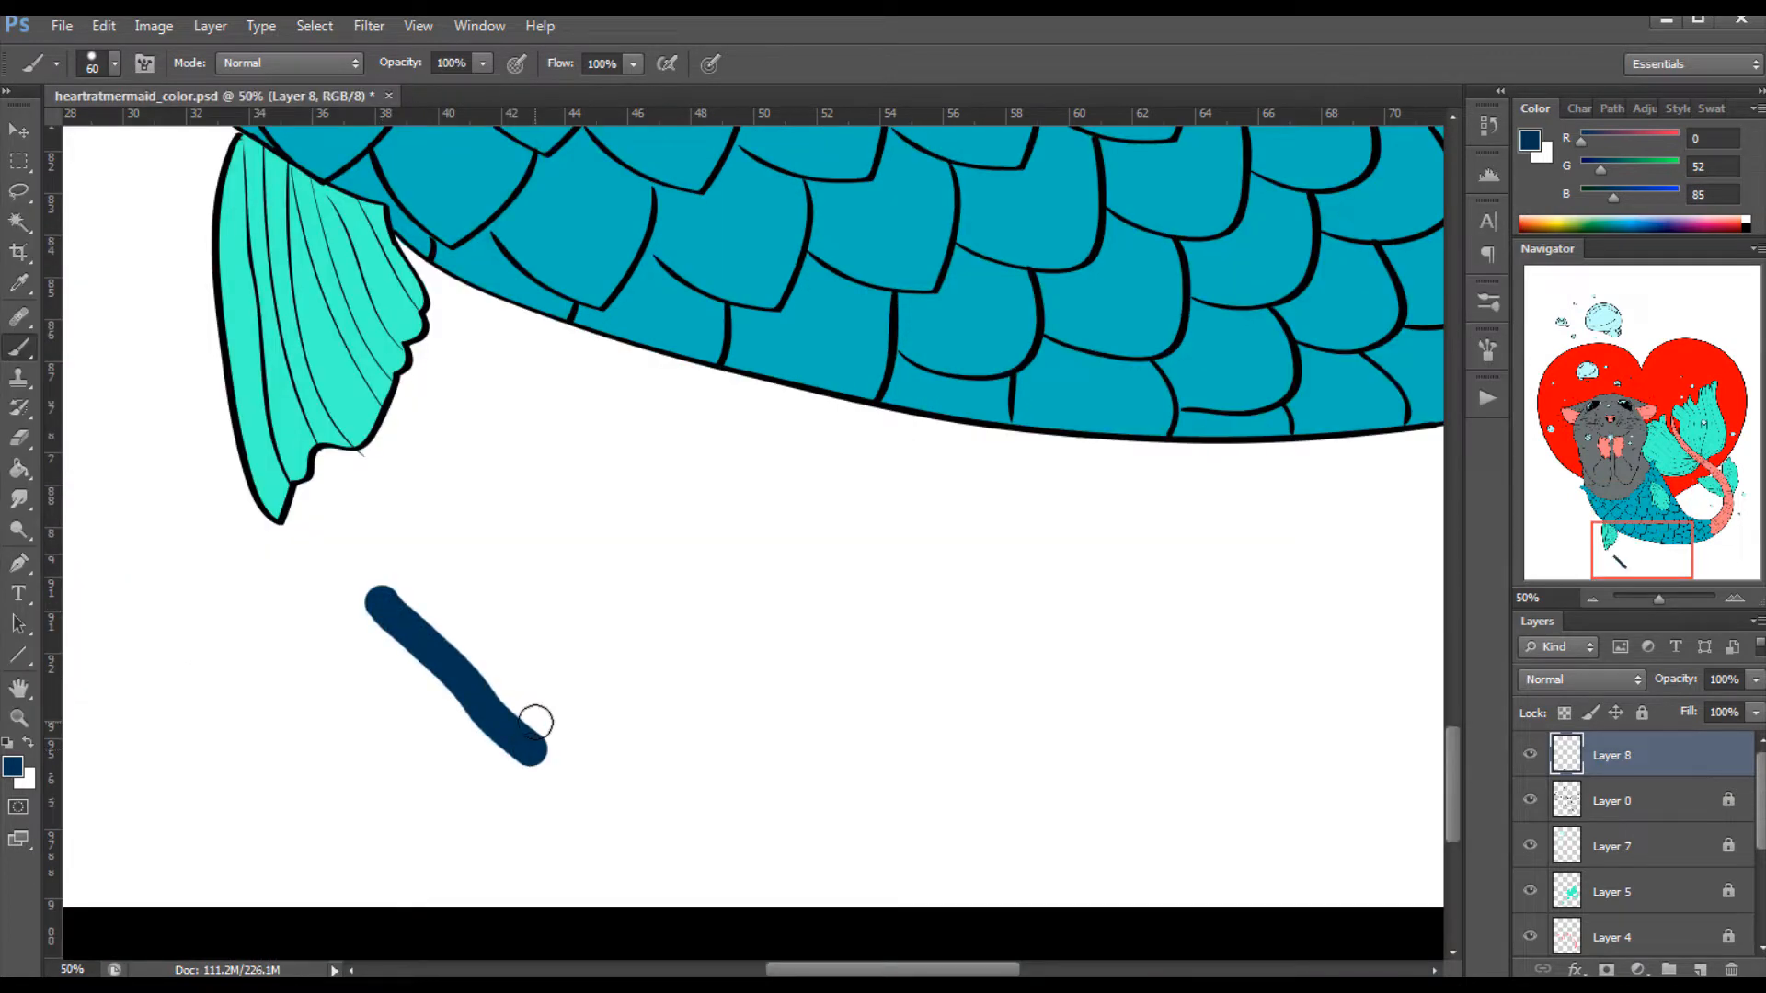
mouse_move(416, 607)
mouse_down()
mouse_move(532, 710)
mouse_move(521, 649)
mouse_up()
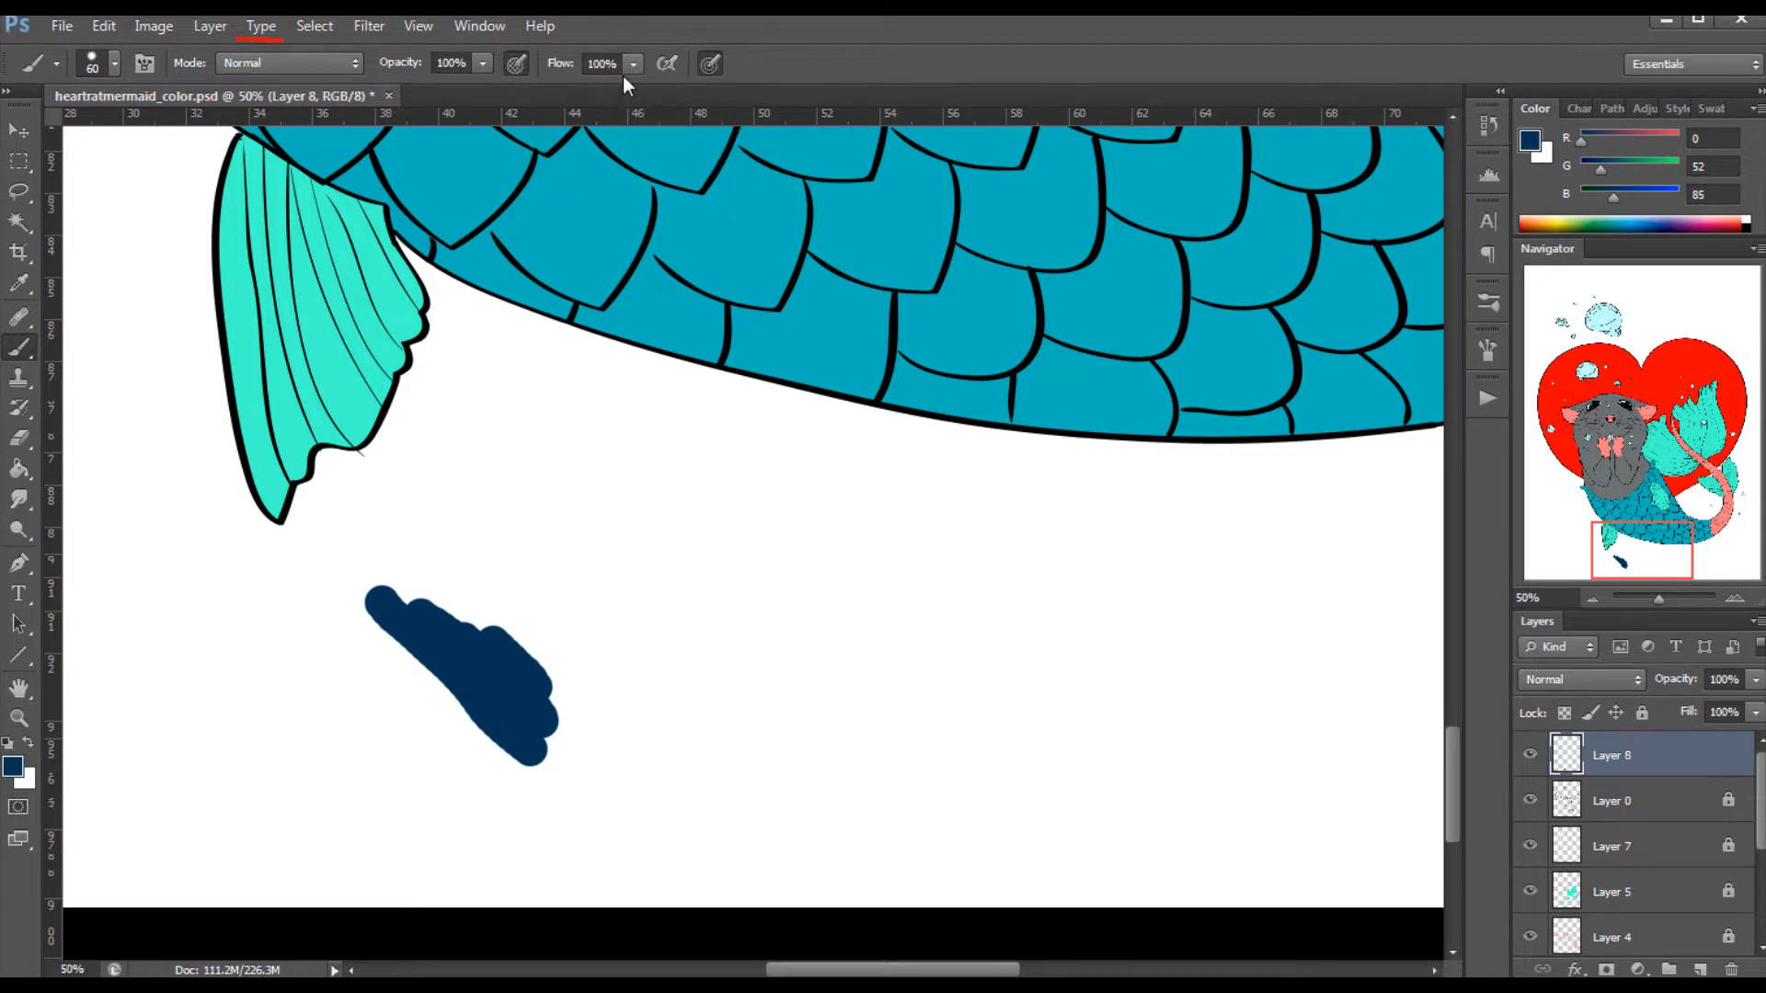
Lower the brush opacity to 11% and paint overlapping translucent strokes beside the solid dark blue patch.
click(482, 62)
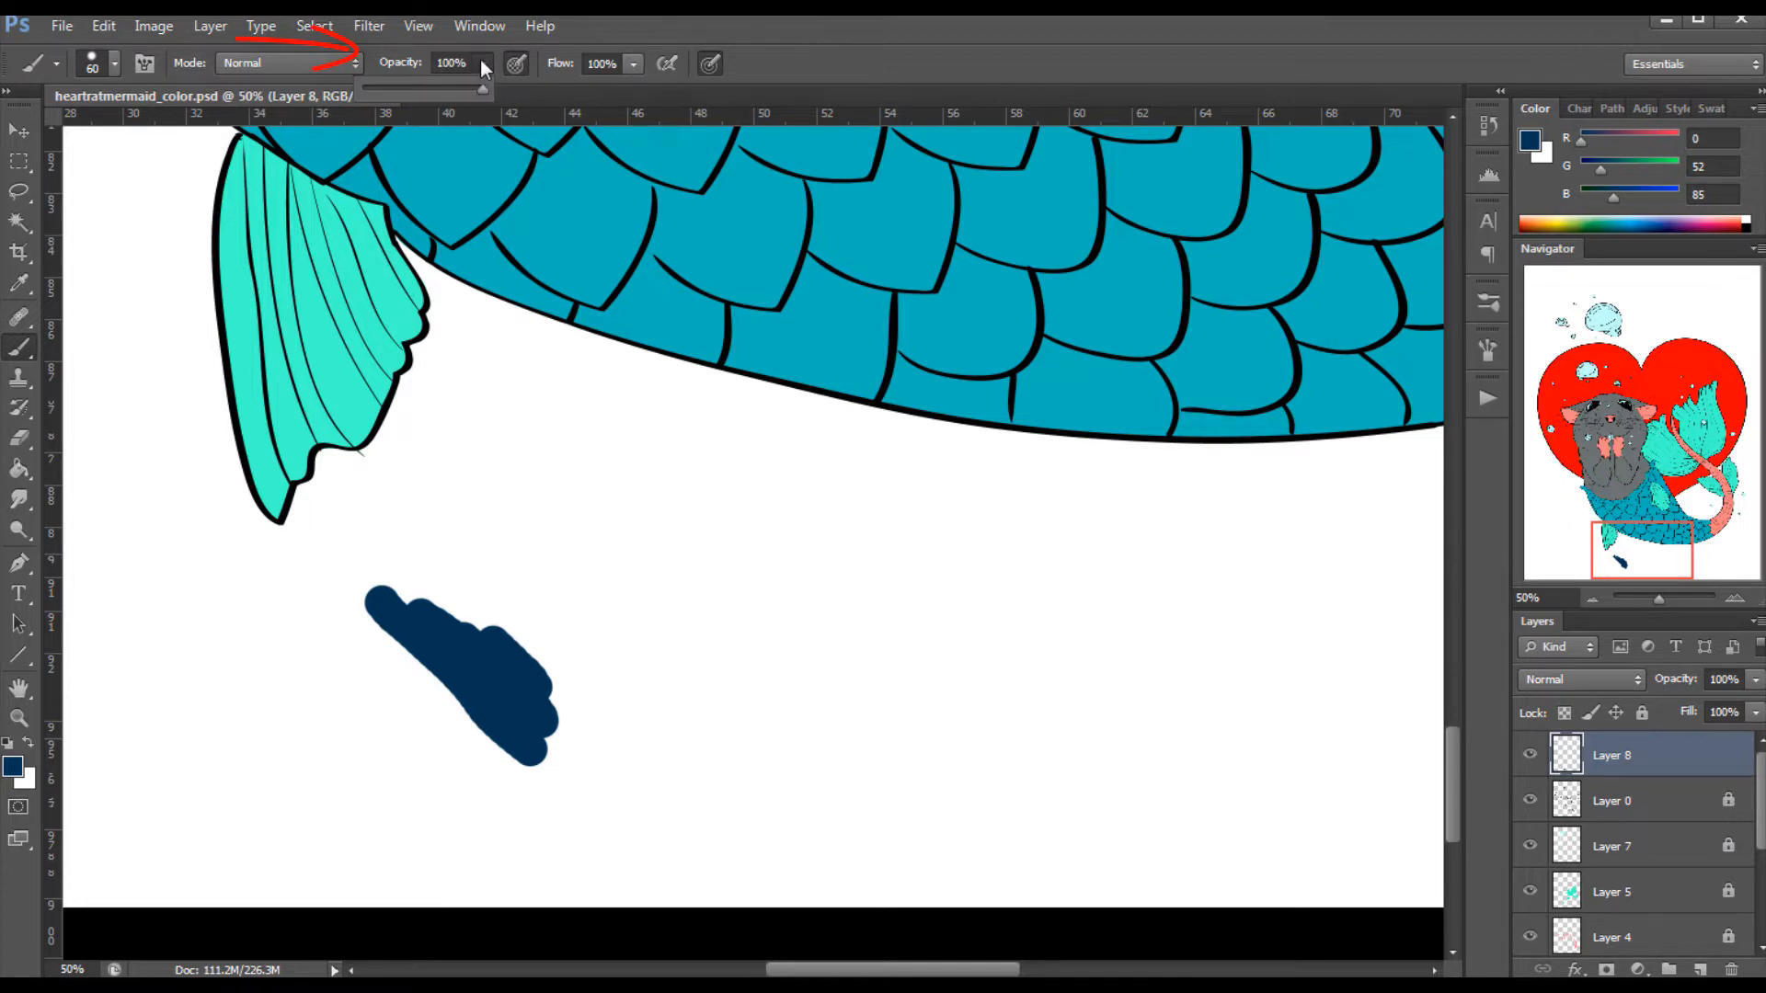
click(377, 87)
click(578, 696)
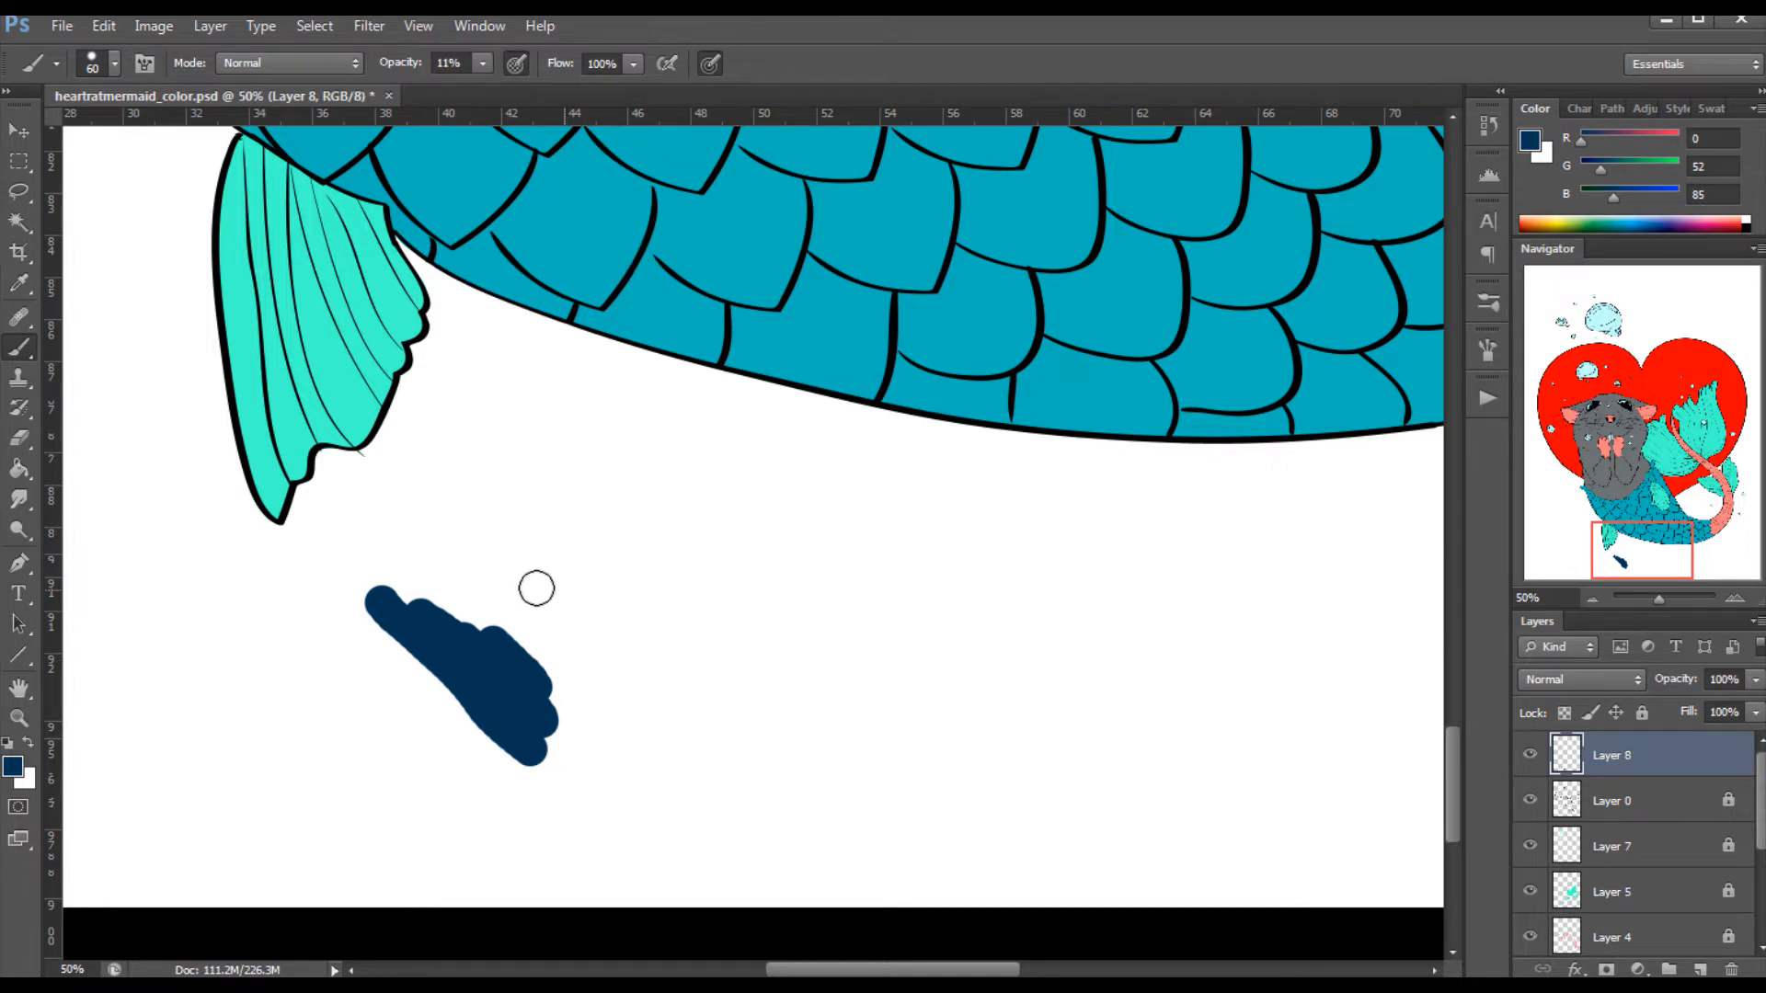
mouse_move(523, 575)
mouse_down()
mouse_move(597, 663)
mouse_move(540, 581)
mouse_move(569, 566)
mouse_move(638, 598)
mouse_move(509, 590)
mouse_move(573, 650)
mouse_move(616, 638)
mouse_move(553, 576)
mouse_move(491, 563)
mouse_move(626, 641)
mouse_move(544, 574)
mouse_move(506, 595)
mouse_move(561, 603)
mouse_up()
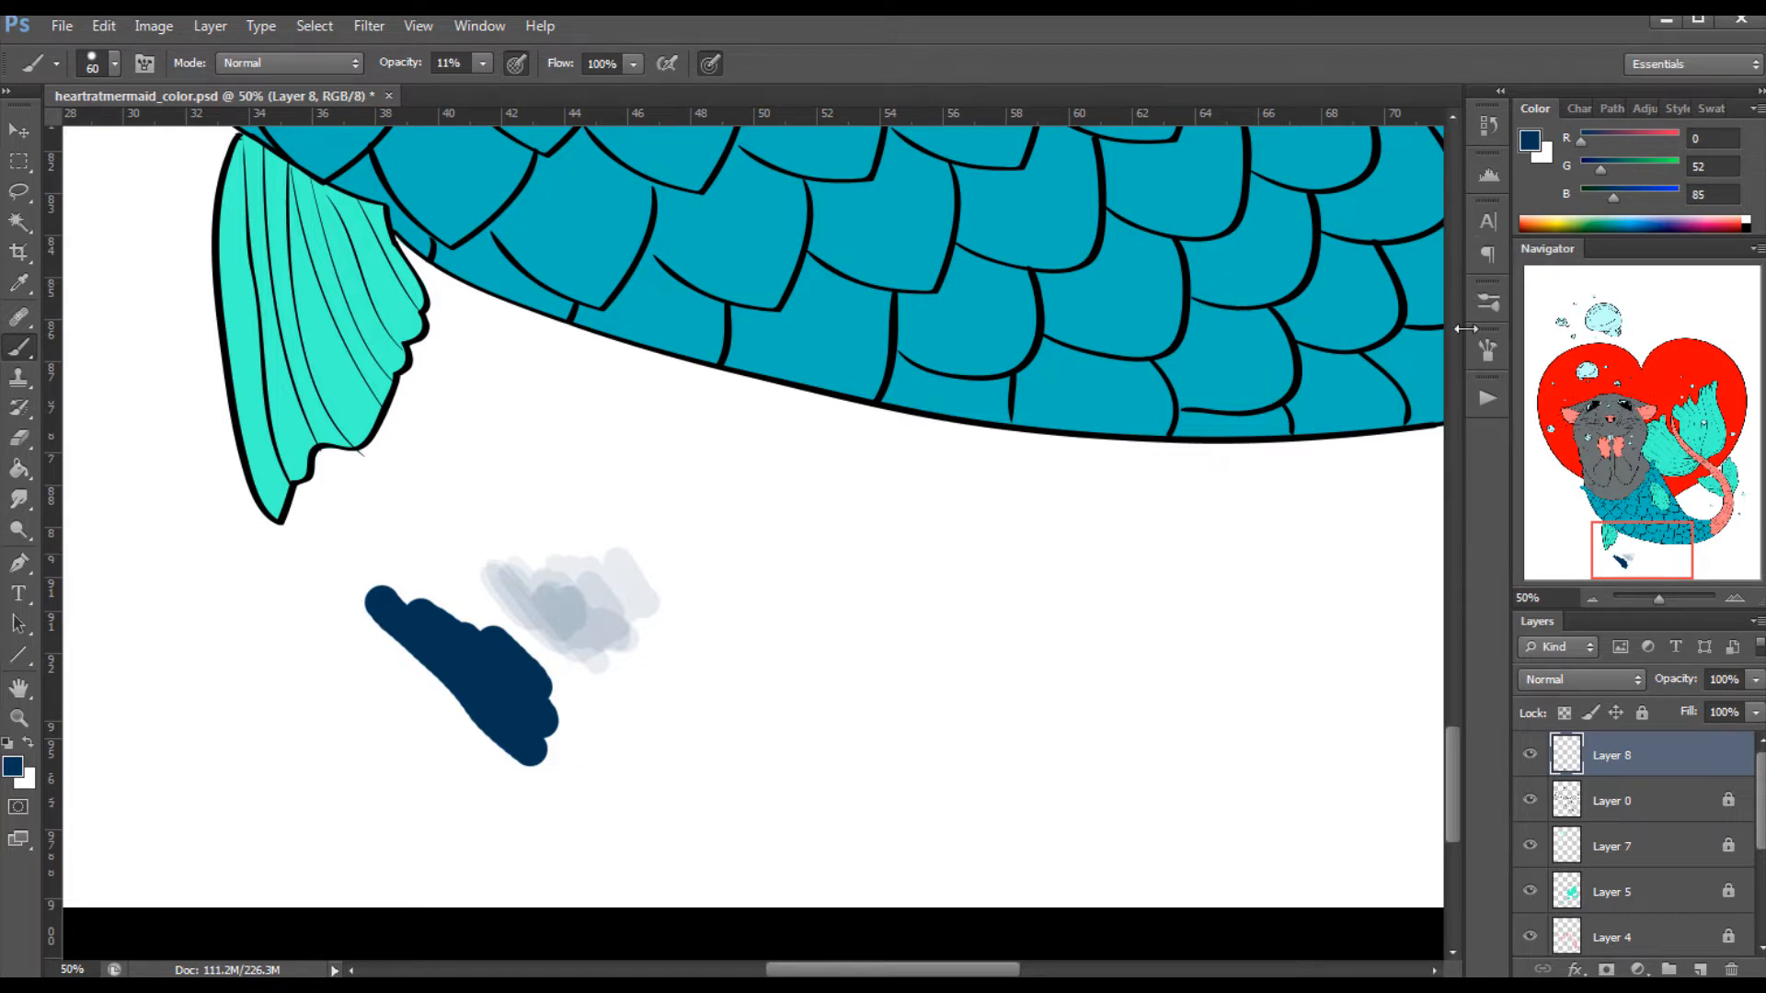
click(1494, 351)
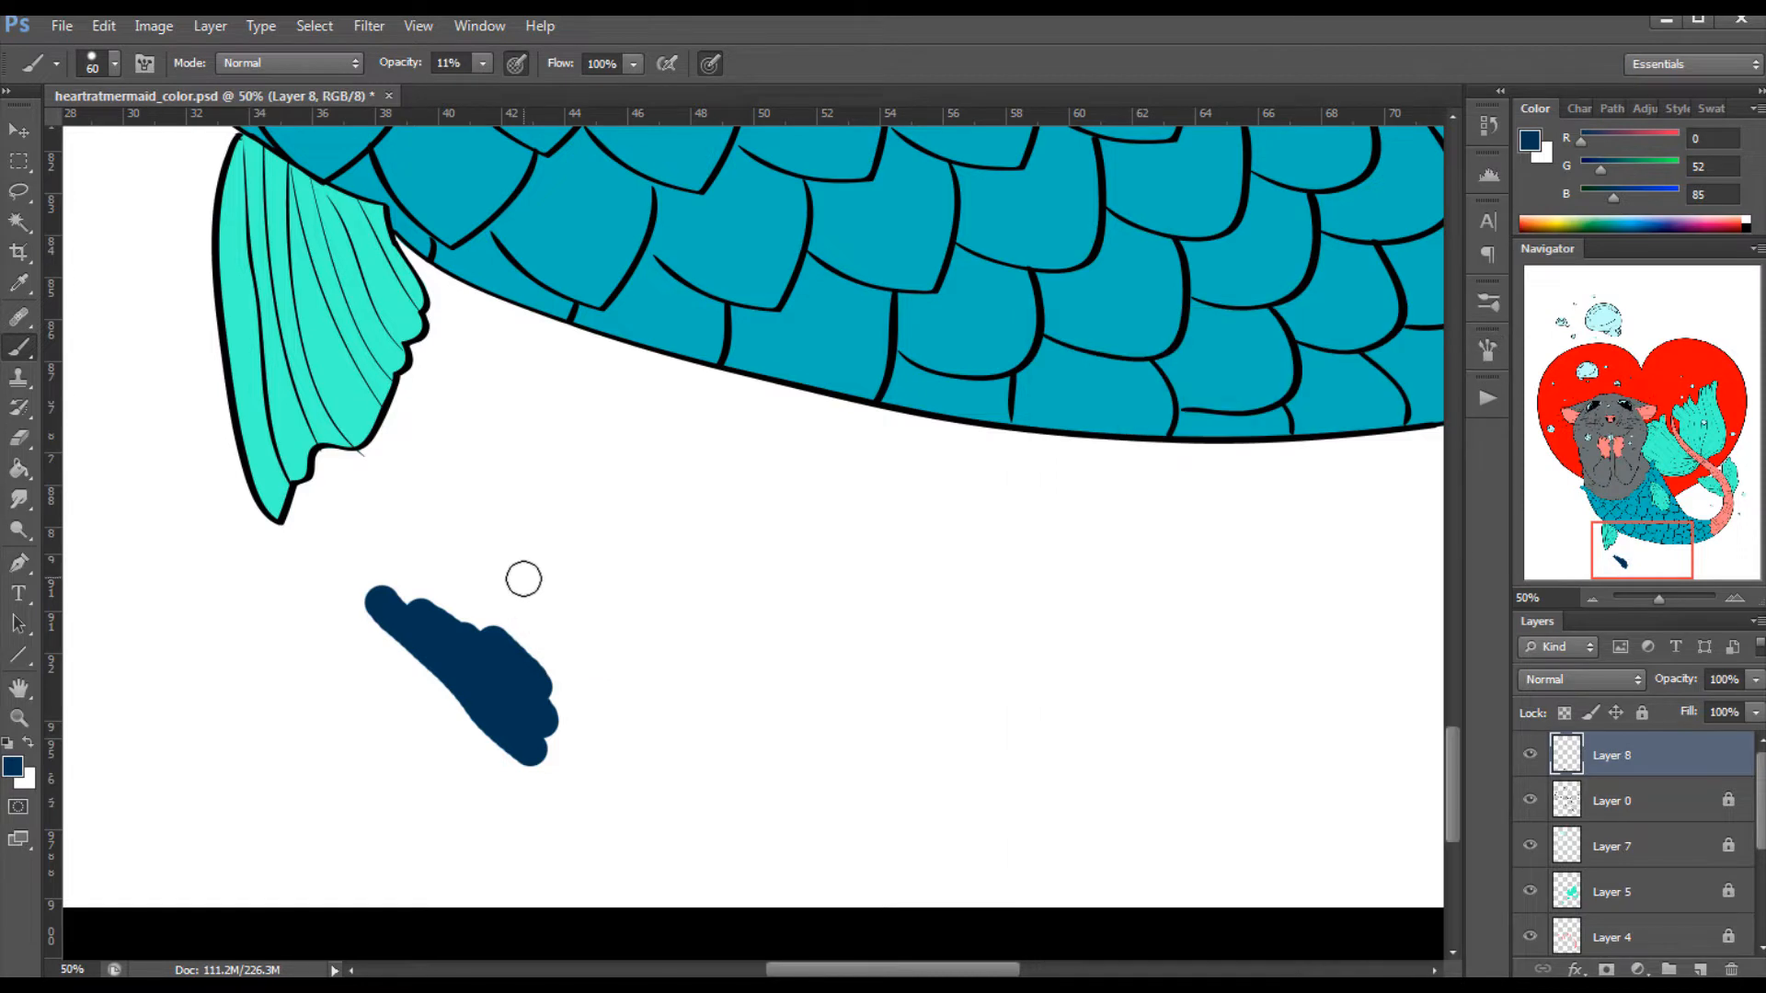
mouse_move(552, 611)
mouse_down()
mouse_move(557, 566)
mouse_move(643, 604)
mouse_move(603, 579)
mouse_move(509, 583)
mouse_move(580, 649)
mouse_move(616, 638)
mouse_move(547, 573)
mouse_move(493, 566)
mouse_move(621, 637)
mouse_move(502, 578)
mouse_move(563, 599)
mouse_up()
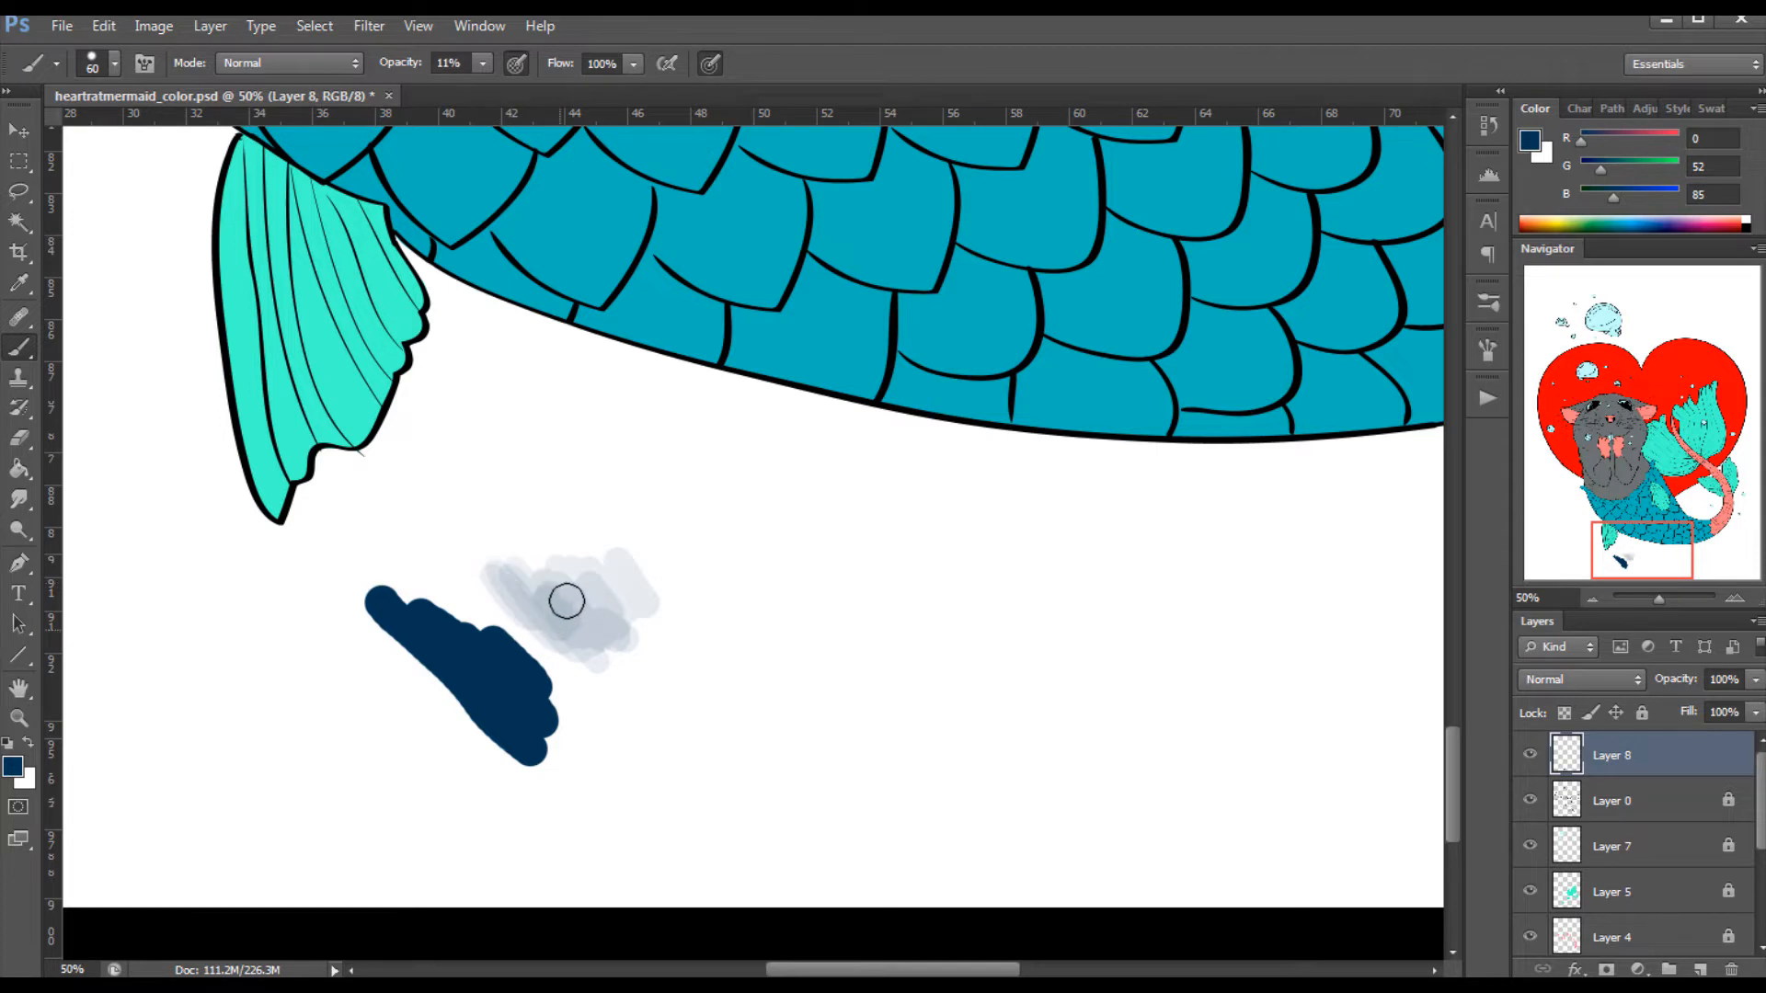
Adjust the brush tip's hardness and paint another faint patch of overlapping strokes below the first translucent one.
click(1490, 351)
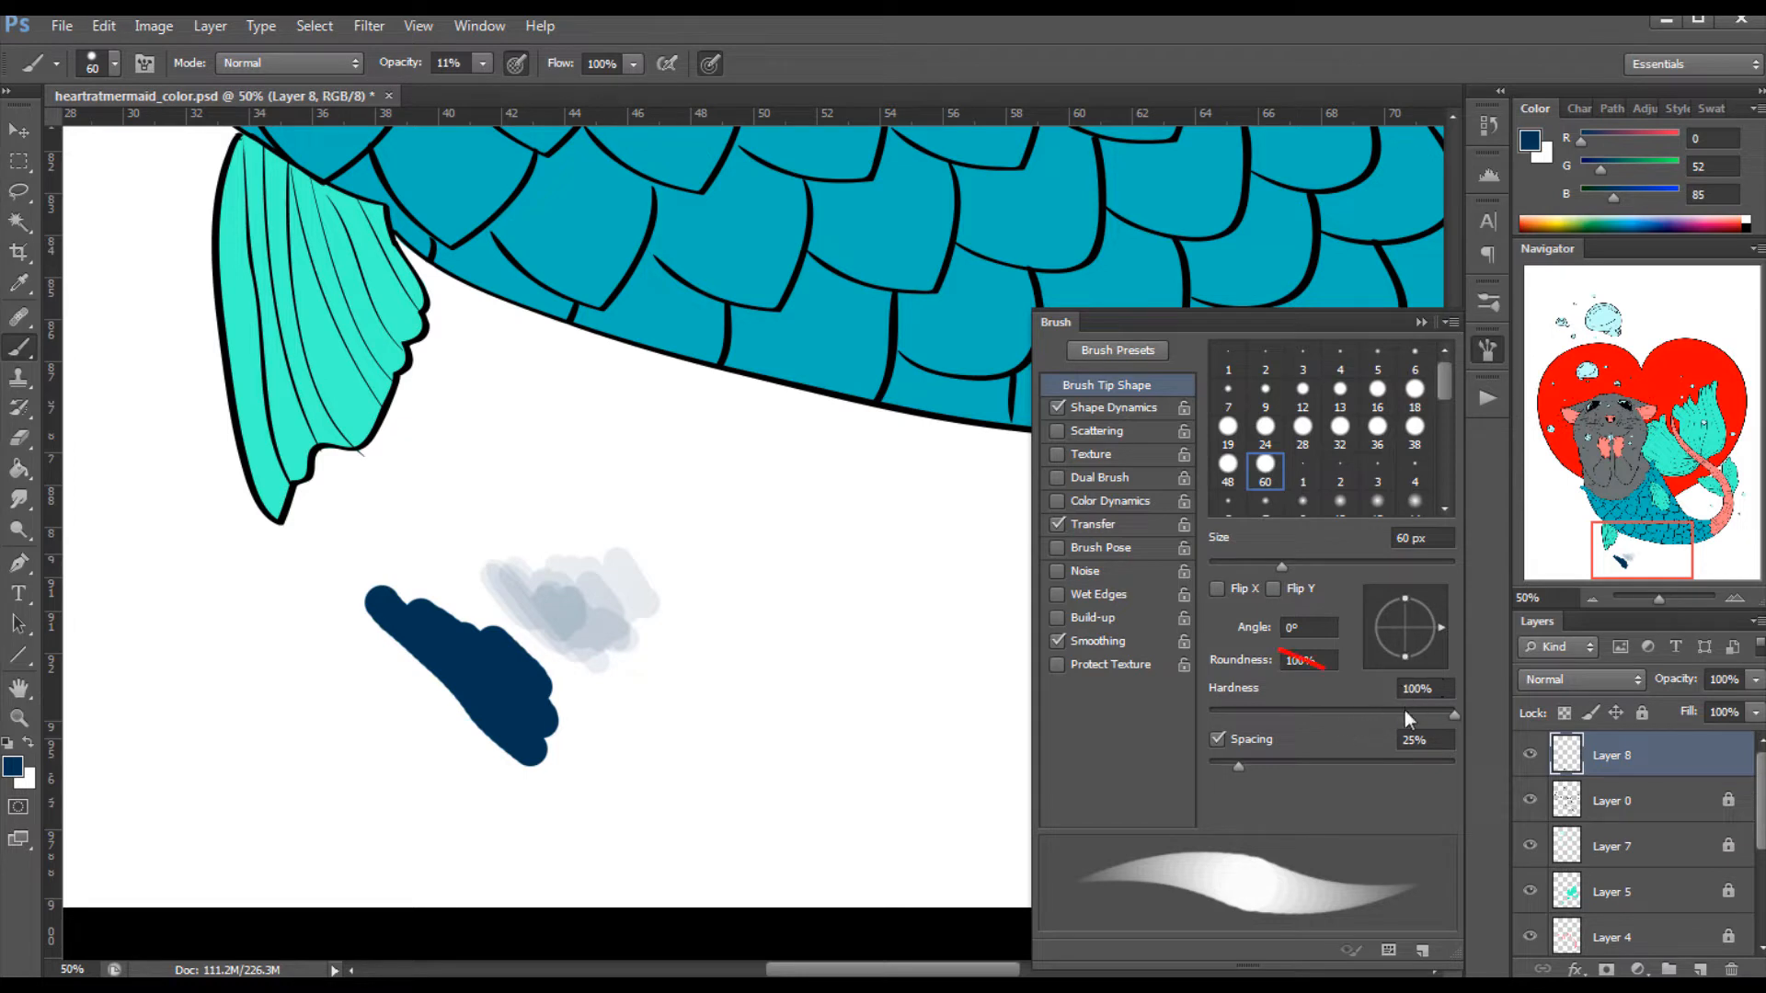
drag(1402, 712, 1416, 710)
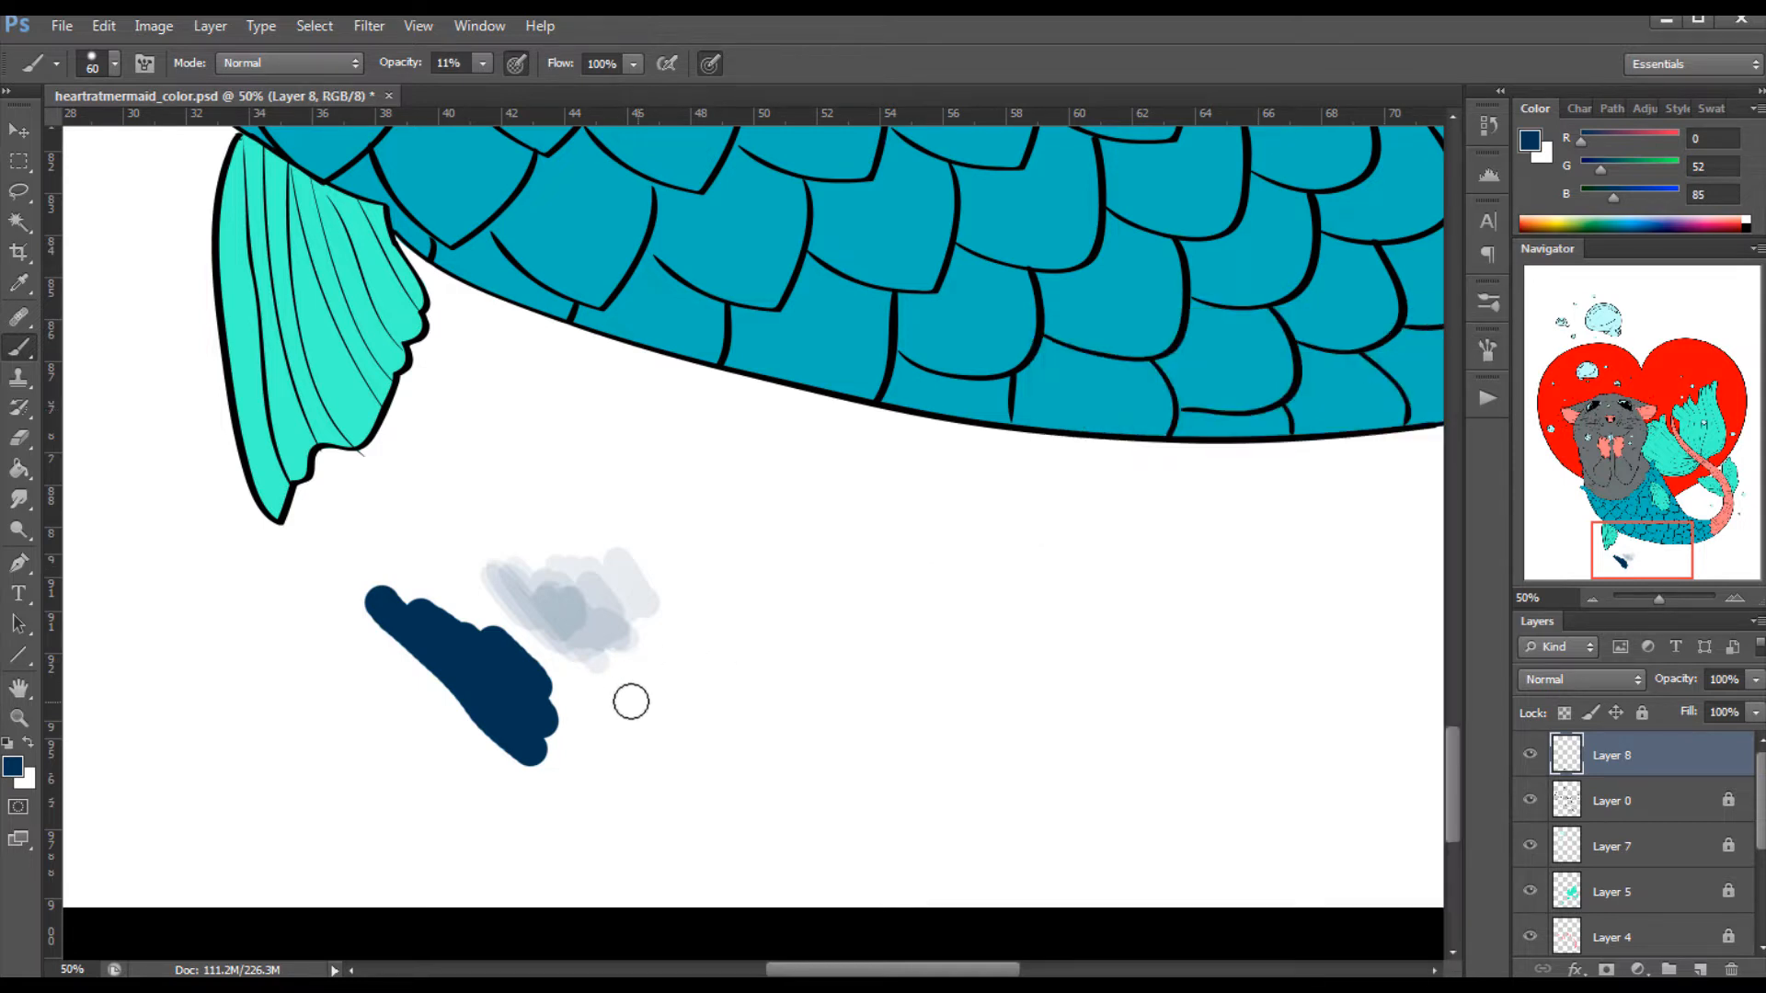
mouse_move(611, 708)
mouse_down()
mouse_move(683, 759)
mouse_move(737, 672)
mouse_move(612, 751)
mouse_move(632, 732)
mouse_move(616, 714)
mouse_move(700, 724)
mouse_move(716, 683)
mouse_move(614, 740)
mouse_move(666, 746)
mouse_move(681, 713)
mouse_move(626, 739)
mouse_move(619, 720)
mouse_move(666, 726)
mouse_up()
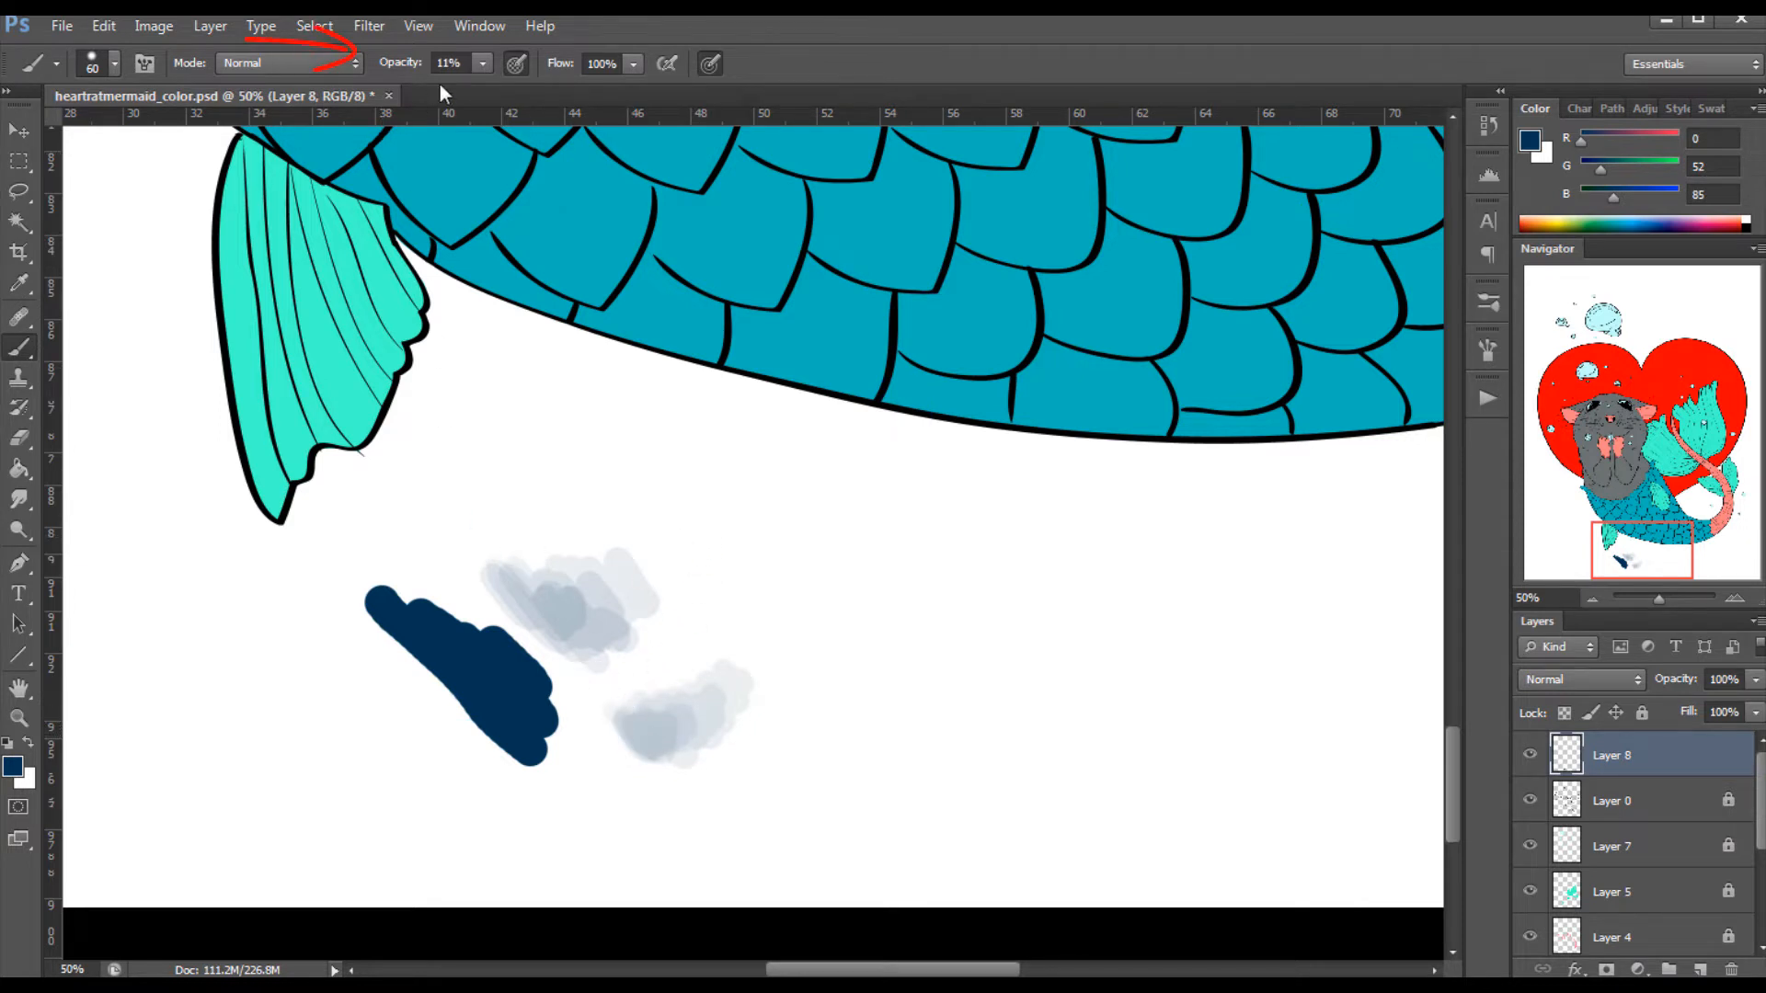
Set the brush opacity to 9% and layer repeated strokes into a dark-to-light gradient patch beside the other test patches.
click(488, 63)
drag(482, 94, 476, 92)
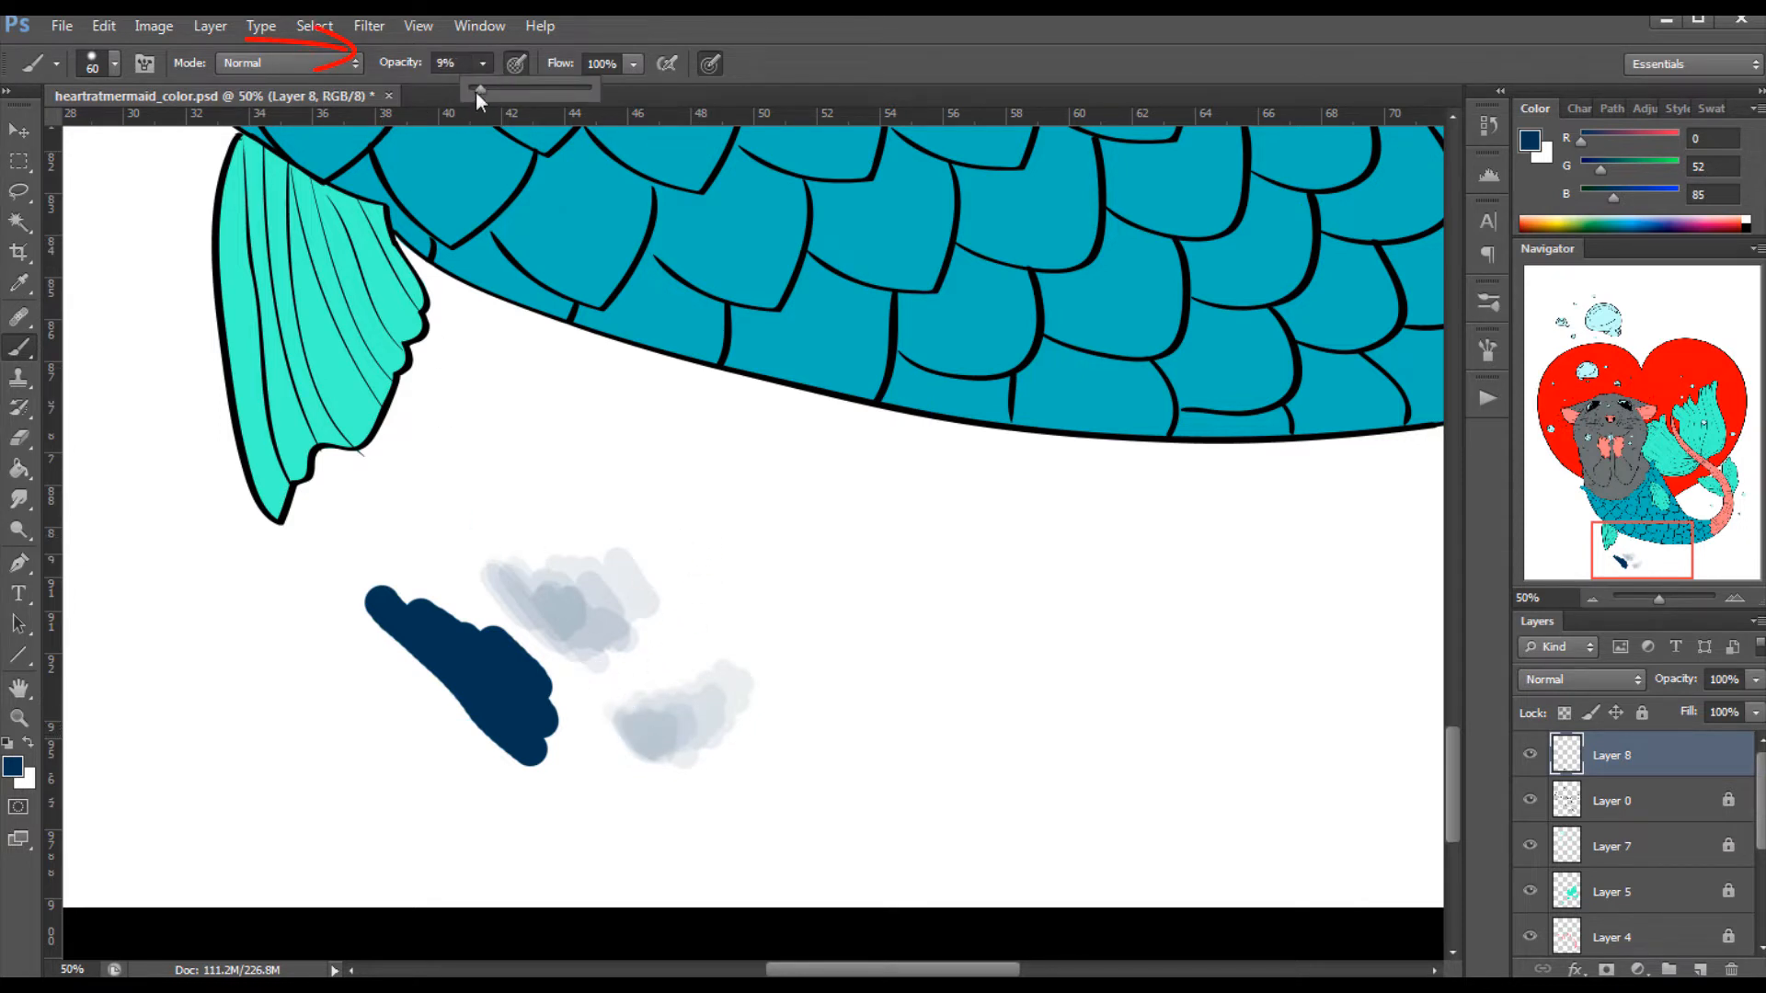
click(716, 626)
drag(716, 625, 825, 561)
mouse_move(713, 623)
mouse_down()
mouse_move(786, 580)
mouse_move(686, 626)
mouse_move(758, 592)
mouse_move(753, 576)
mouse_move(702, 623)
mouse_move(748, 570)
mouse_move(702, 599)
mouse_move(730, 580)
mouse_move(813, 581)
mouse_move(736, 621)
mouse_move(744, 581)
mouse_move(730, 630)
mouse_move(852, 575)
mouse_move(693, 603)
mouse_move(765, 574)
mouse_move(748, 618)
mouse_move(813, 623)
mouse_move(700, 623)
mouse_move(804, 553)
mouse_move(805, 599)
mouse_move(855, 580)
mouse_move(791, 548)
mouse_move(707, 619)
mouse_move(789, 580)
mouse_move(824, 615)
mouse_move(734, 614)
mouse_move(832, 611)
mouse_move(747, 603)
mouse_move(817, 617)
mouse_move(754, 575)
mouse_move(867, 615)
mouse_move(724, 607)
mouse_move(860, 600)
mouse_move(852, 573)
mouse_move(791, 638)
mouse_move(829, 644)
mouse_move(758, 548)
mouse_up()
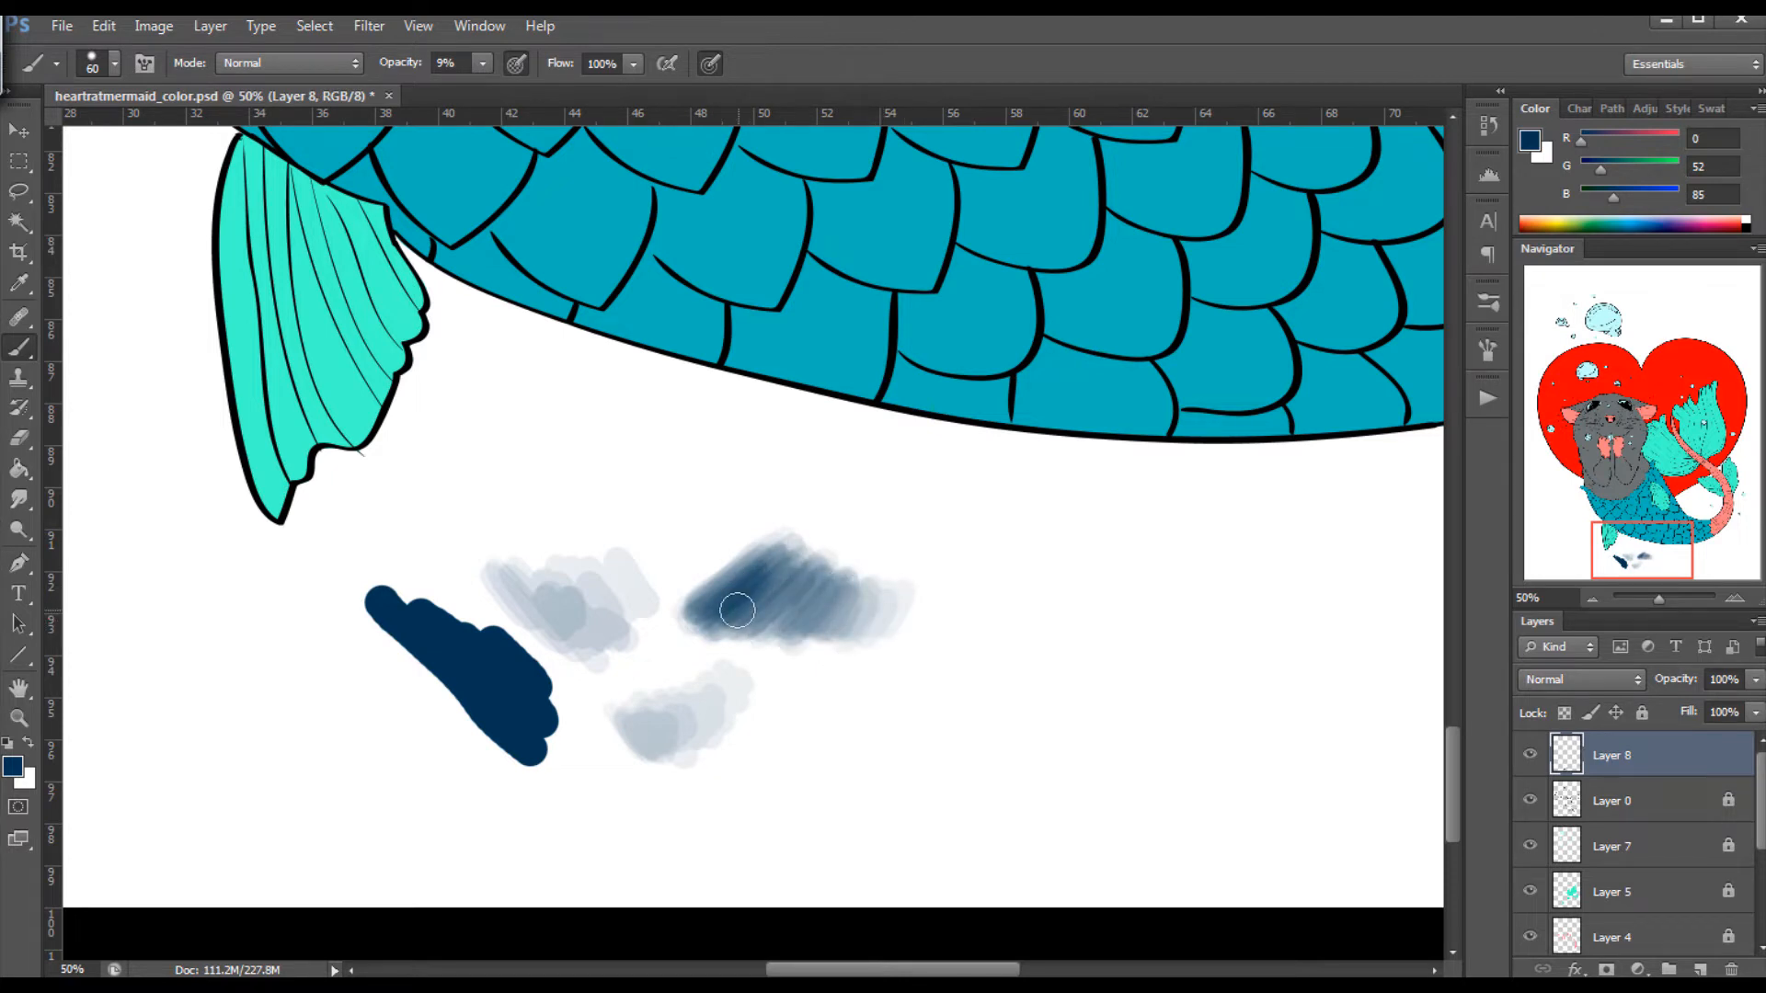
Build up the dark end of the gradient test patch and blend it with a dark blue sampled from the patch.
mouse_move(736, 610)
mouse_down()
mouse_move(796, 537)
mouse_move(814, 562)
mouse_move(743, 591)
mouse_move(731, 578)
mouse_move(762, 628)
mouse_move(808, 590)
mouse_move(784, 552)
mouse_up()
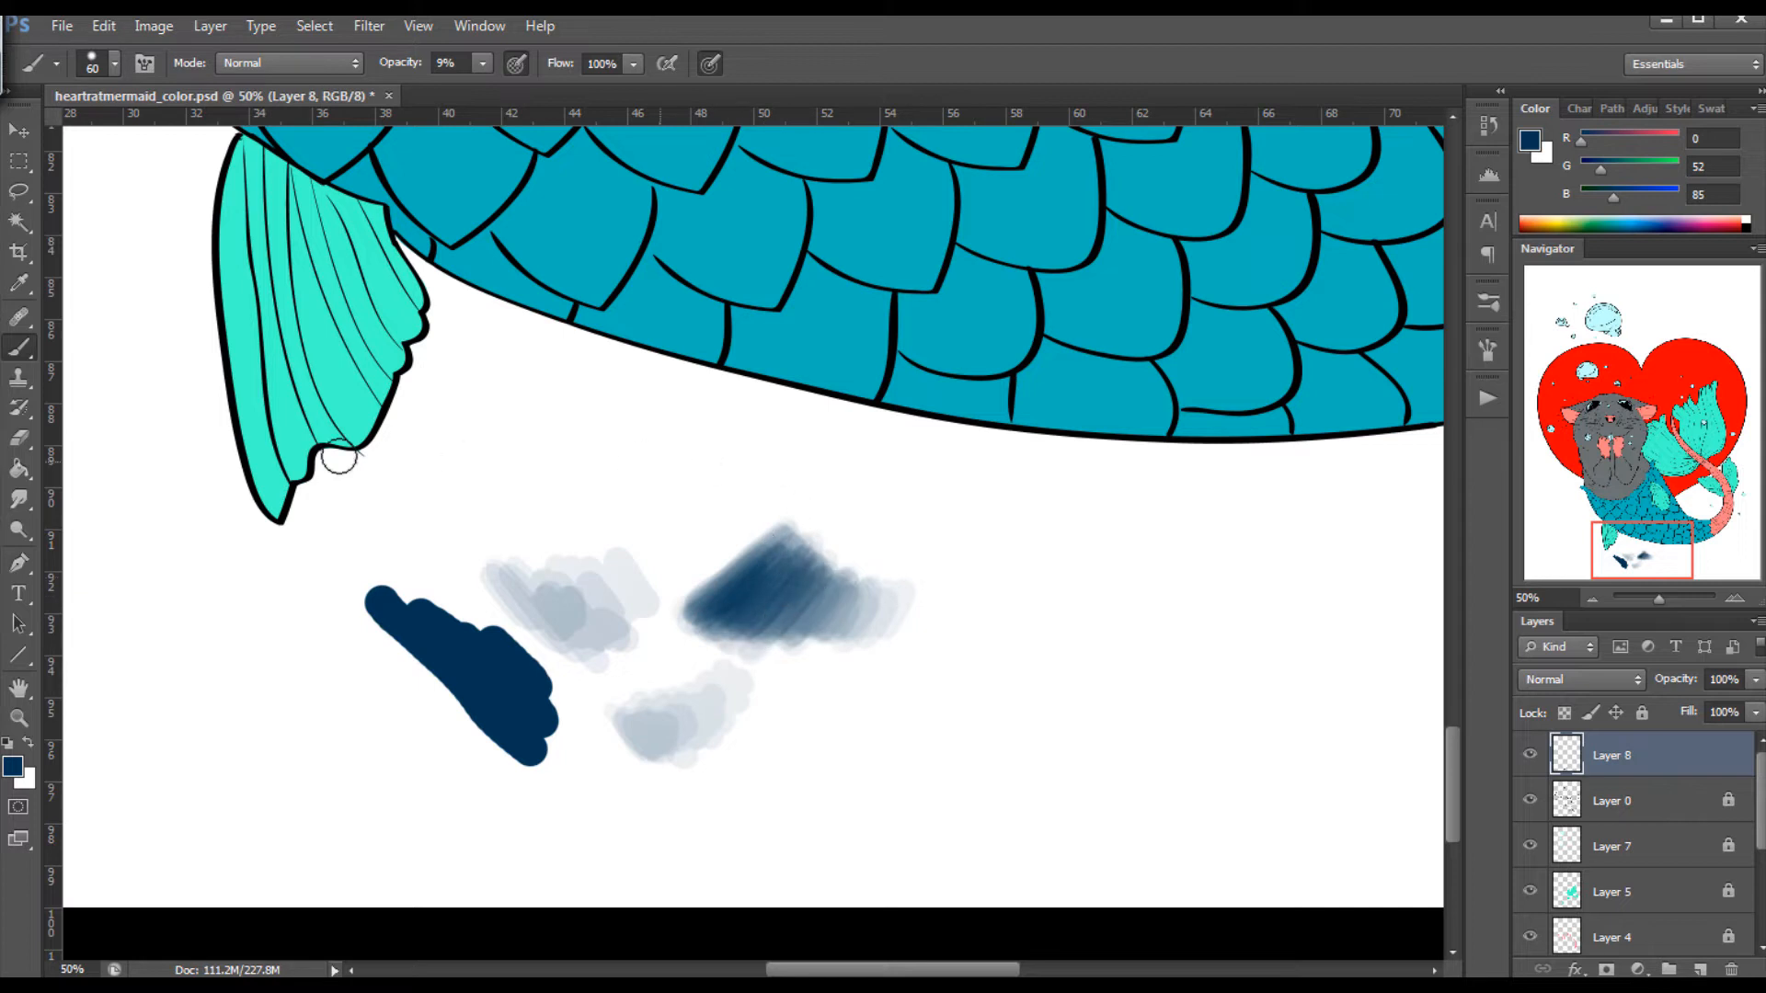
click(20, 284)
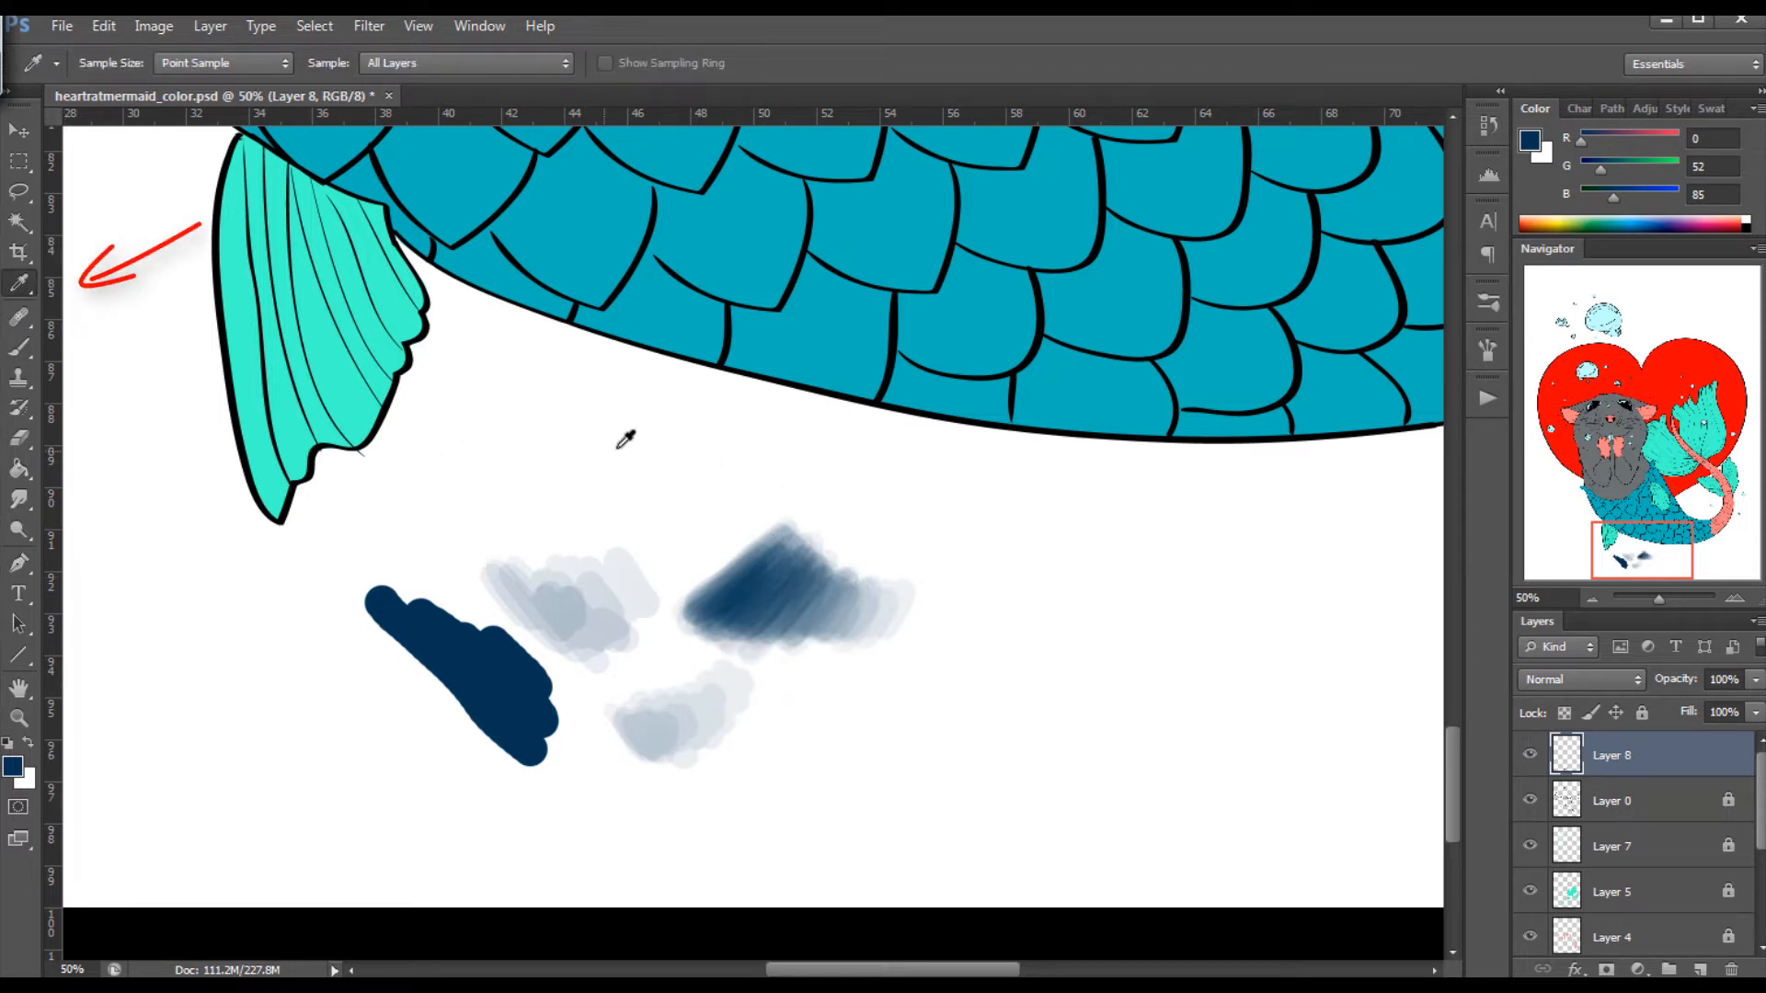
click(780, 559)
click(20, 347)
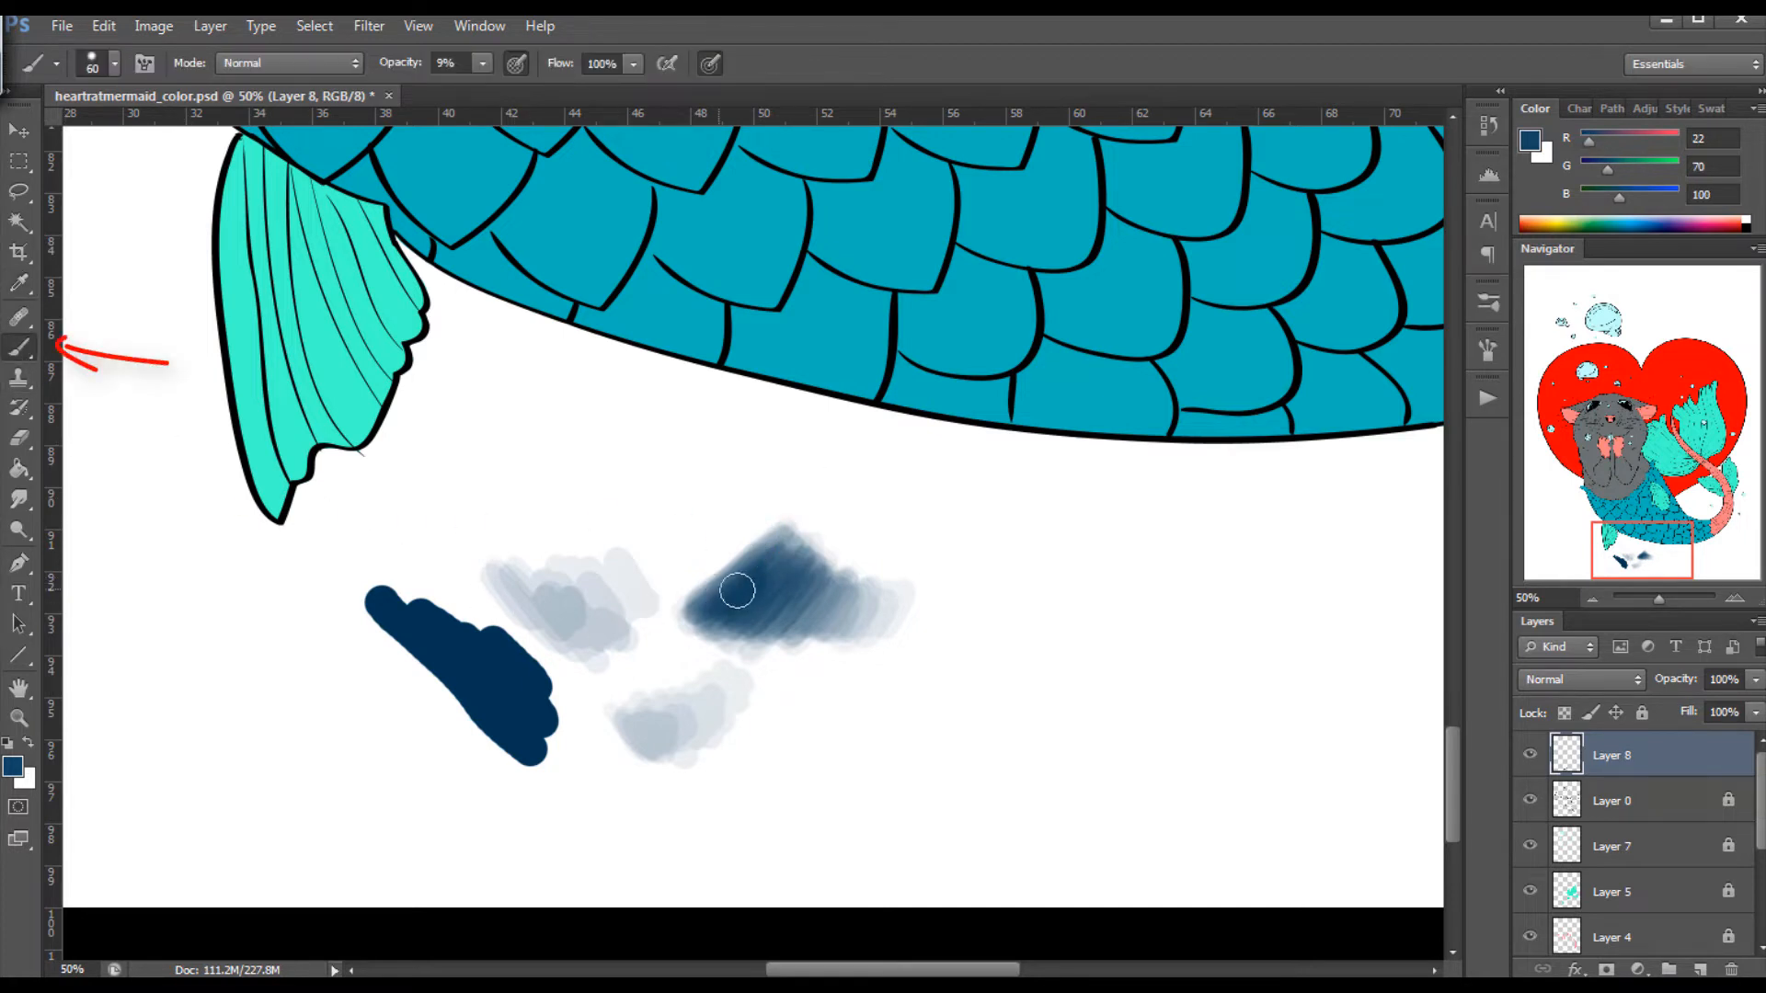
mouse_move(792, 547)
mouse_down()
mouse_move(754, 585)
mouse_move(780, 584)
mouse_move(795, 541)
mouse_move(816, 562)
mouse_move(811, 591)
mouse_move(735, 612)
mouse_move(731, 640)
mouse_move(766, 638)
mouse_move(765, 615)
mouse_move(812, 612)
mouse_move(840, 579)
mouse_move(846, 595)
mouse_move(815, 618)
mouse_move(709, 592)
mouse_up()
Sample the mid-tone blue of the gradient patch and paint over its middle to smooth the transition.
click(20, 285)
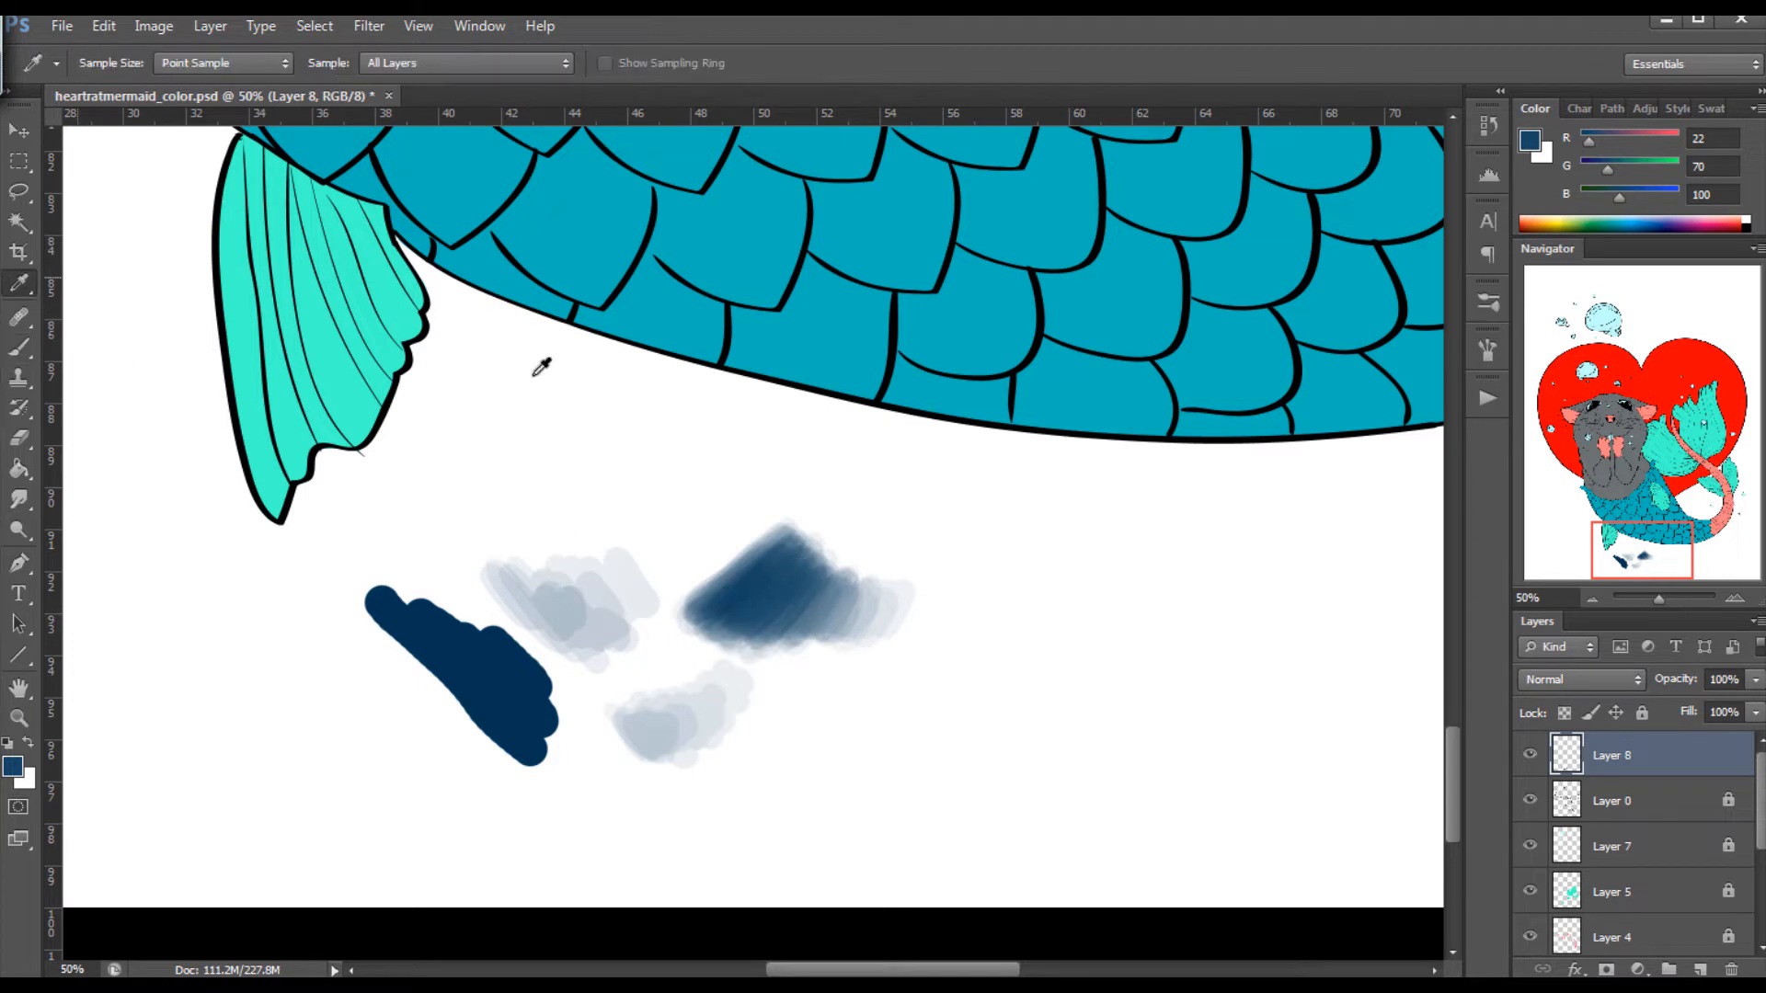
click(829, 606)
click(18, 349)
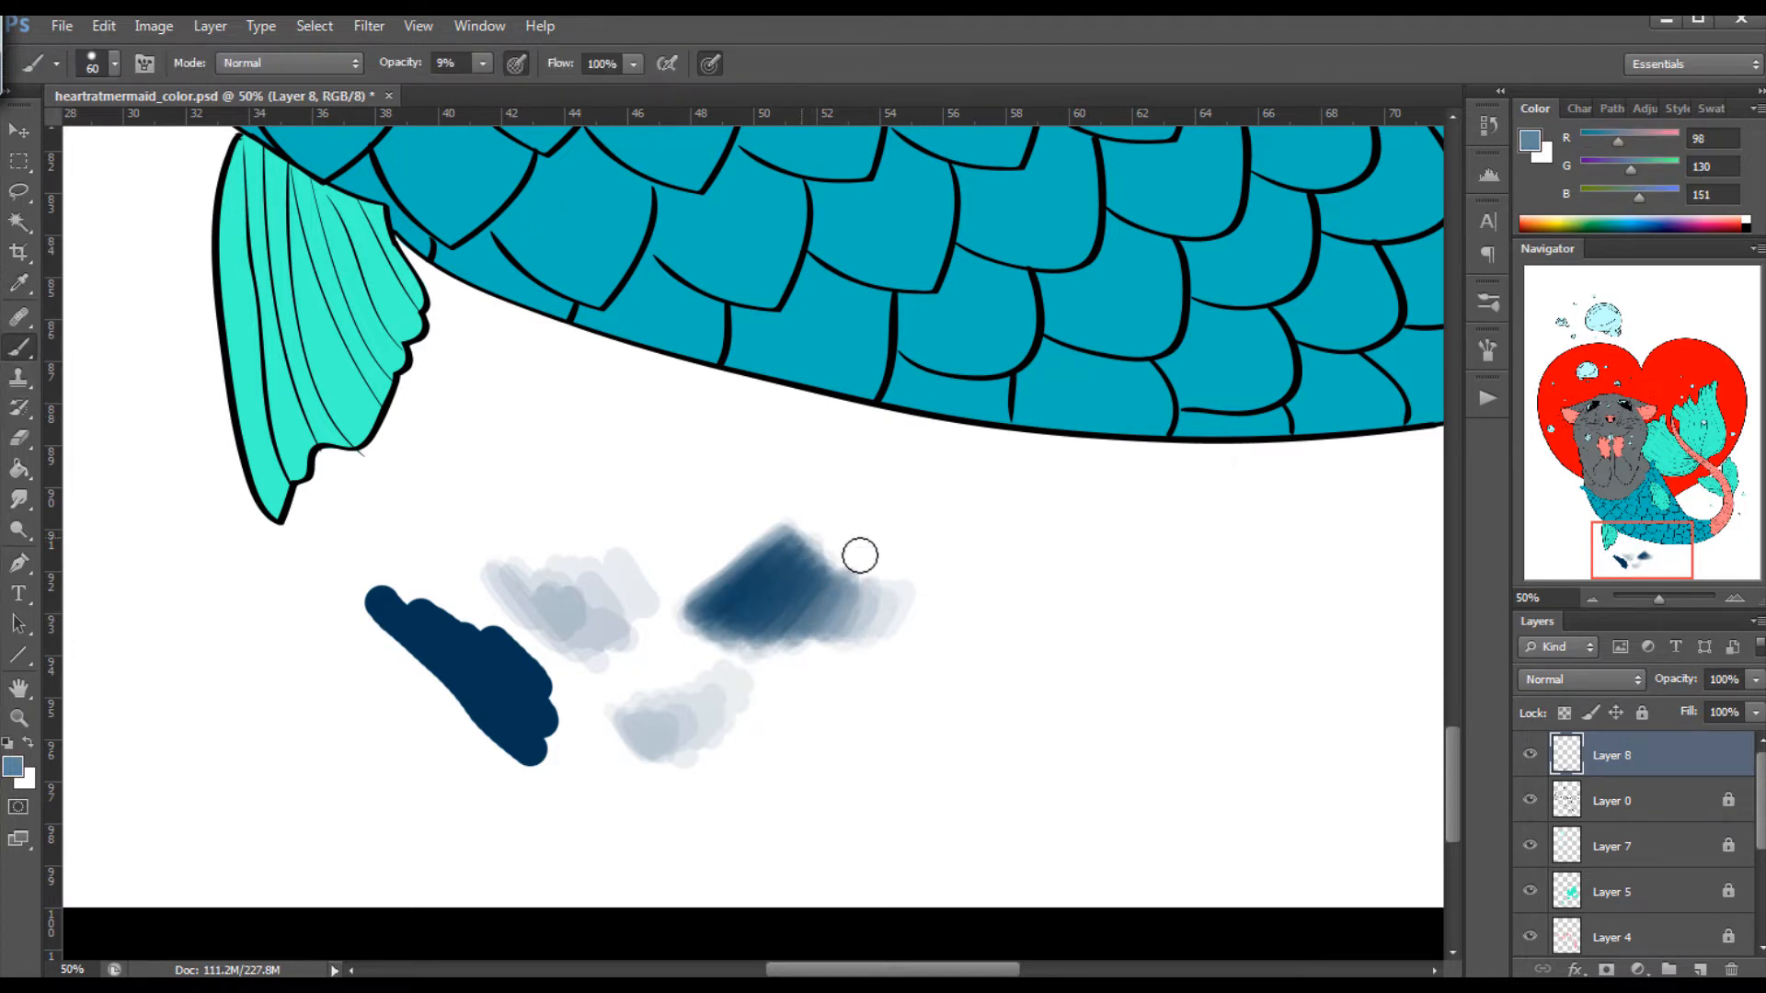
mouse_move(786, 631)
mouse_down()
mouse_move(766, 632)
mouse_move(779, 609)
mouse_move(862, 579)
mouse_move(809, 584)
mouse_move(810, 635)
mouse_move(798, 589)
mouse_up()
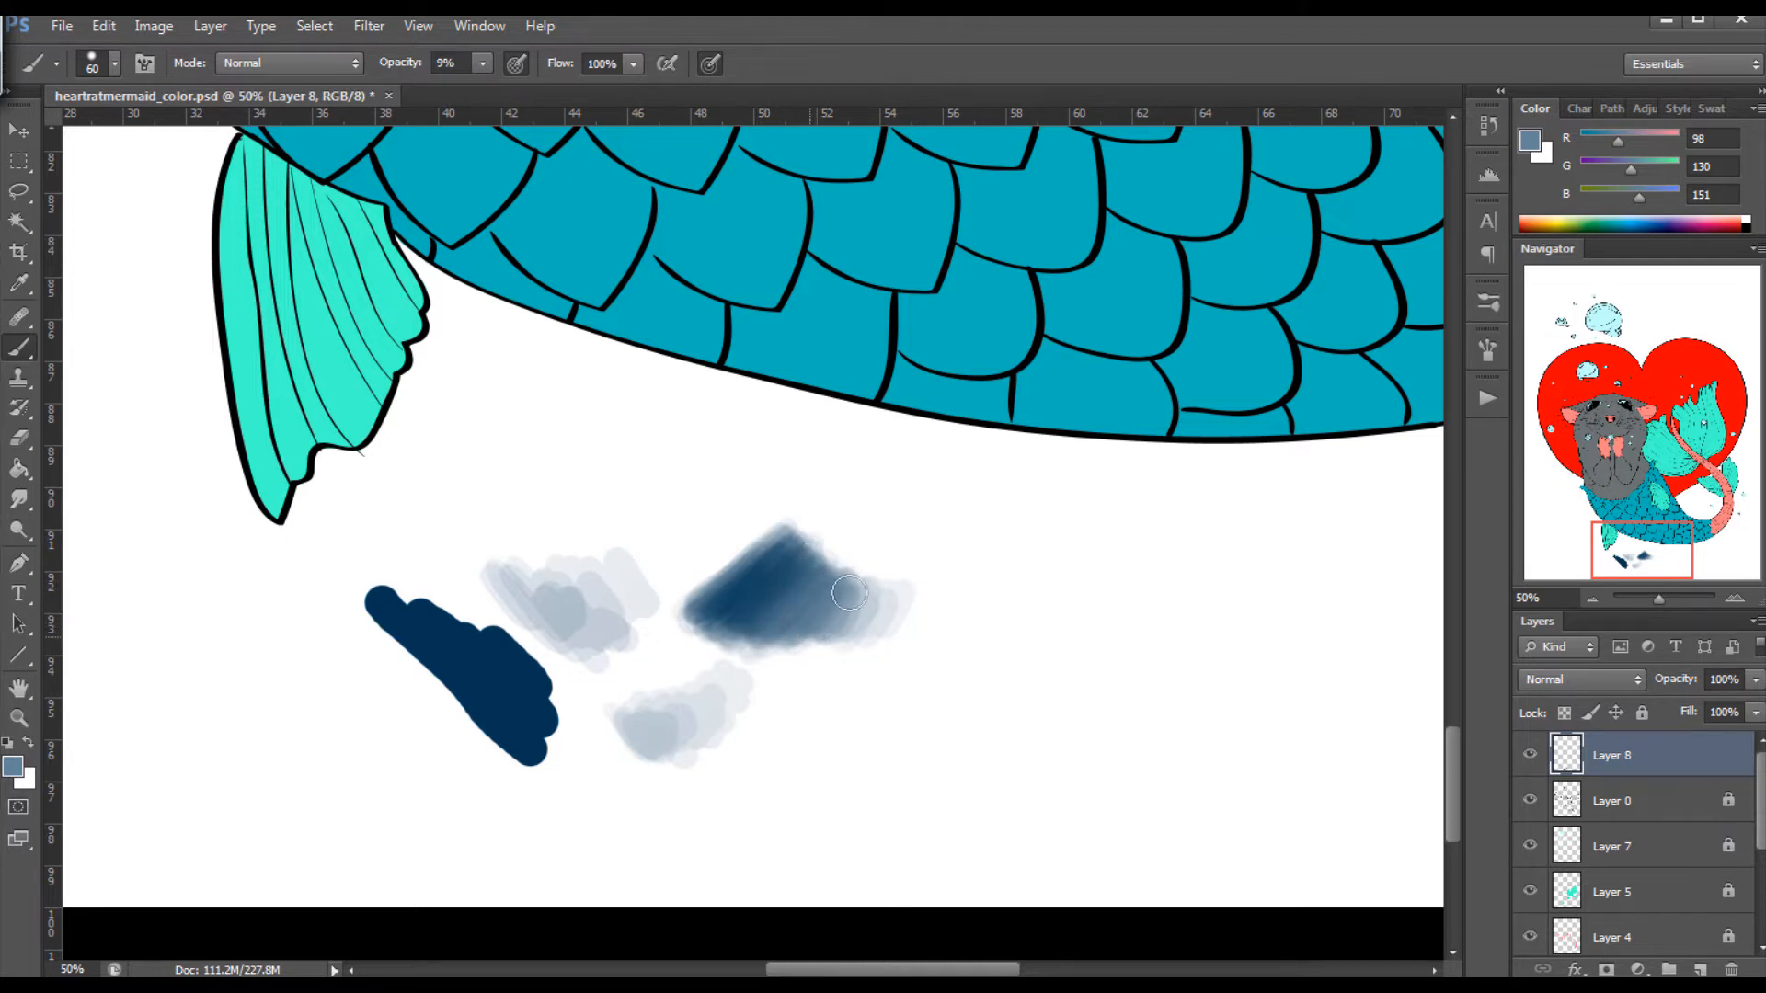
Sample progressively lighter blue-greys from the gradient patch and blend its pale end out into the white.
key(i)
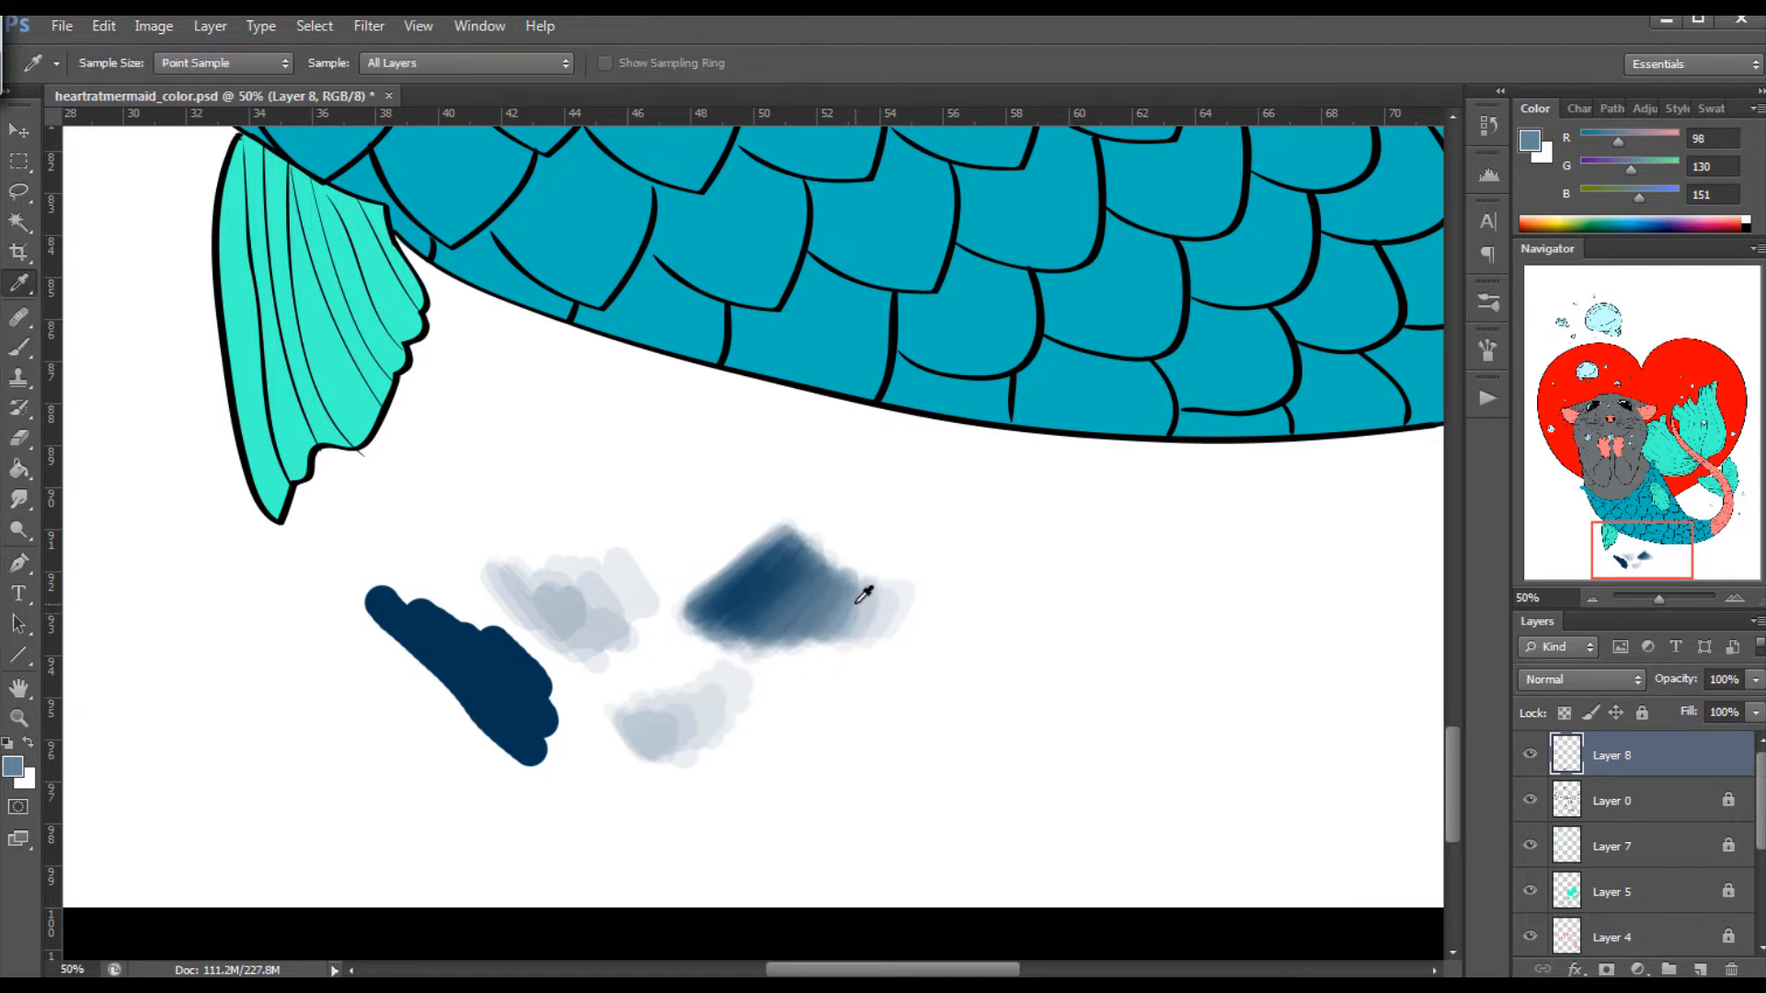
click(857, 604)
key(b)
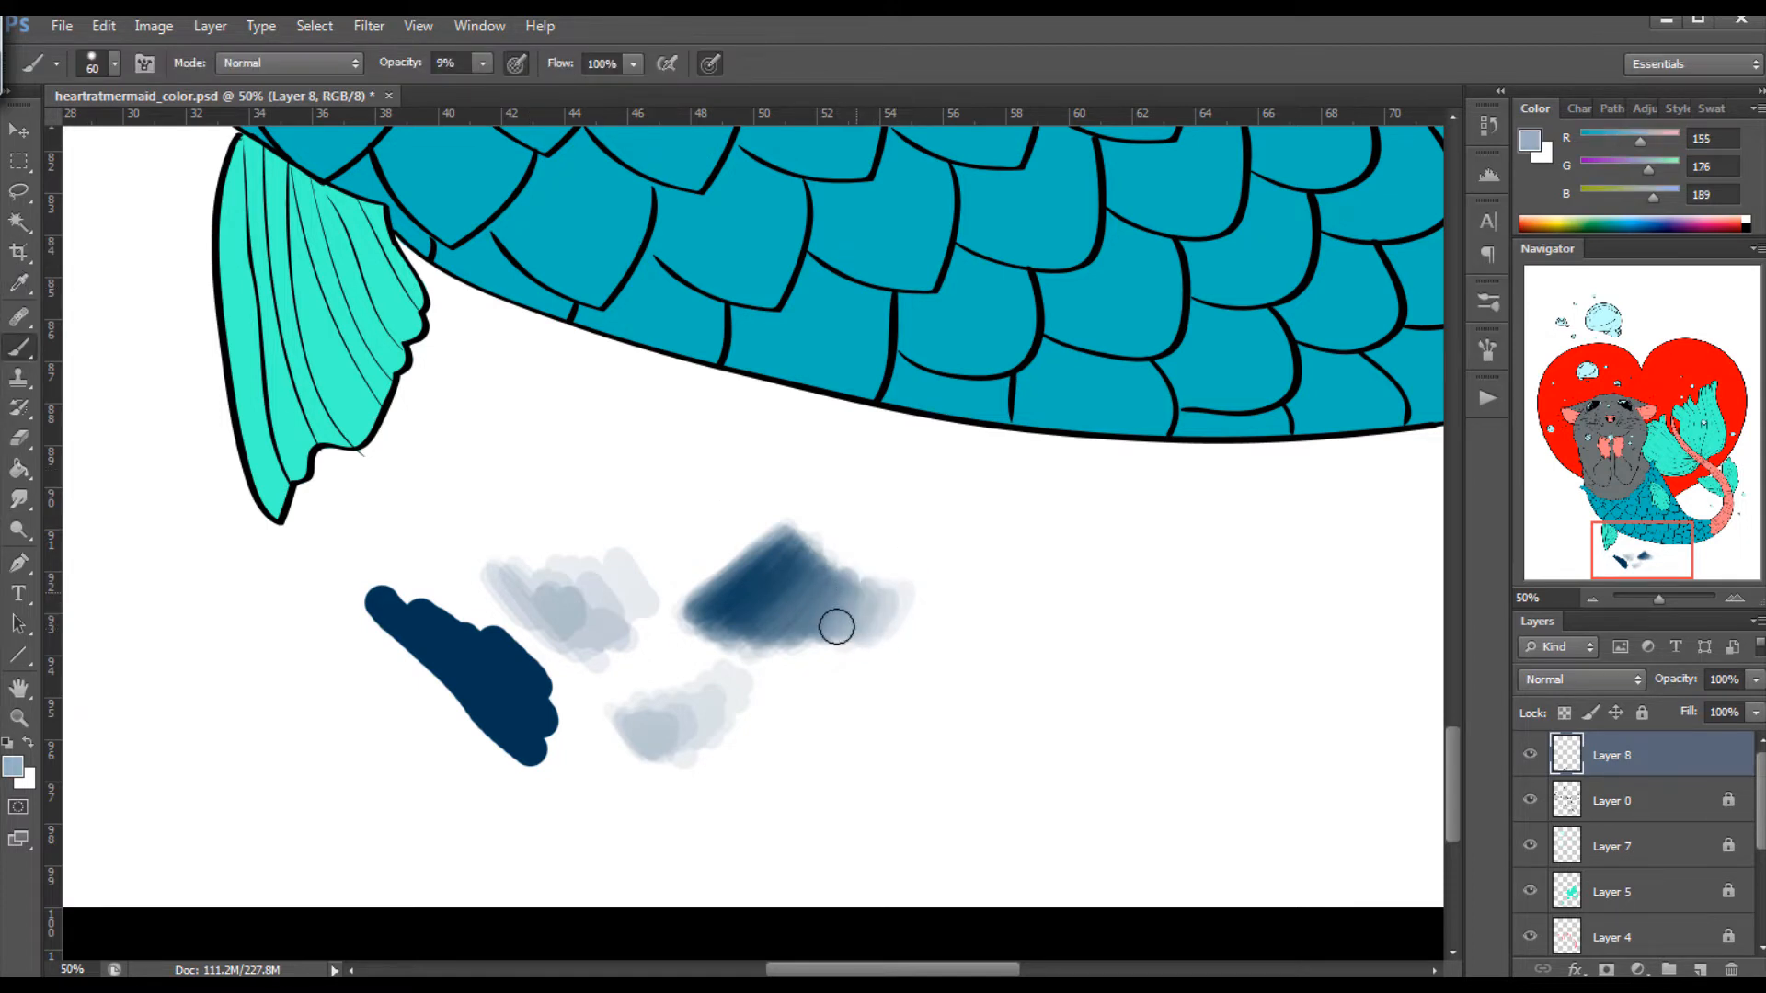
key(i)
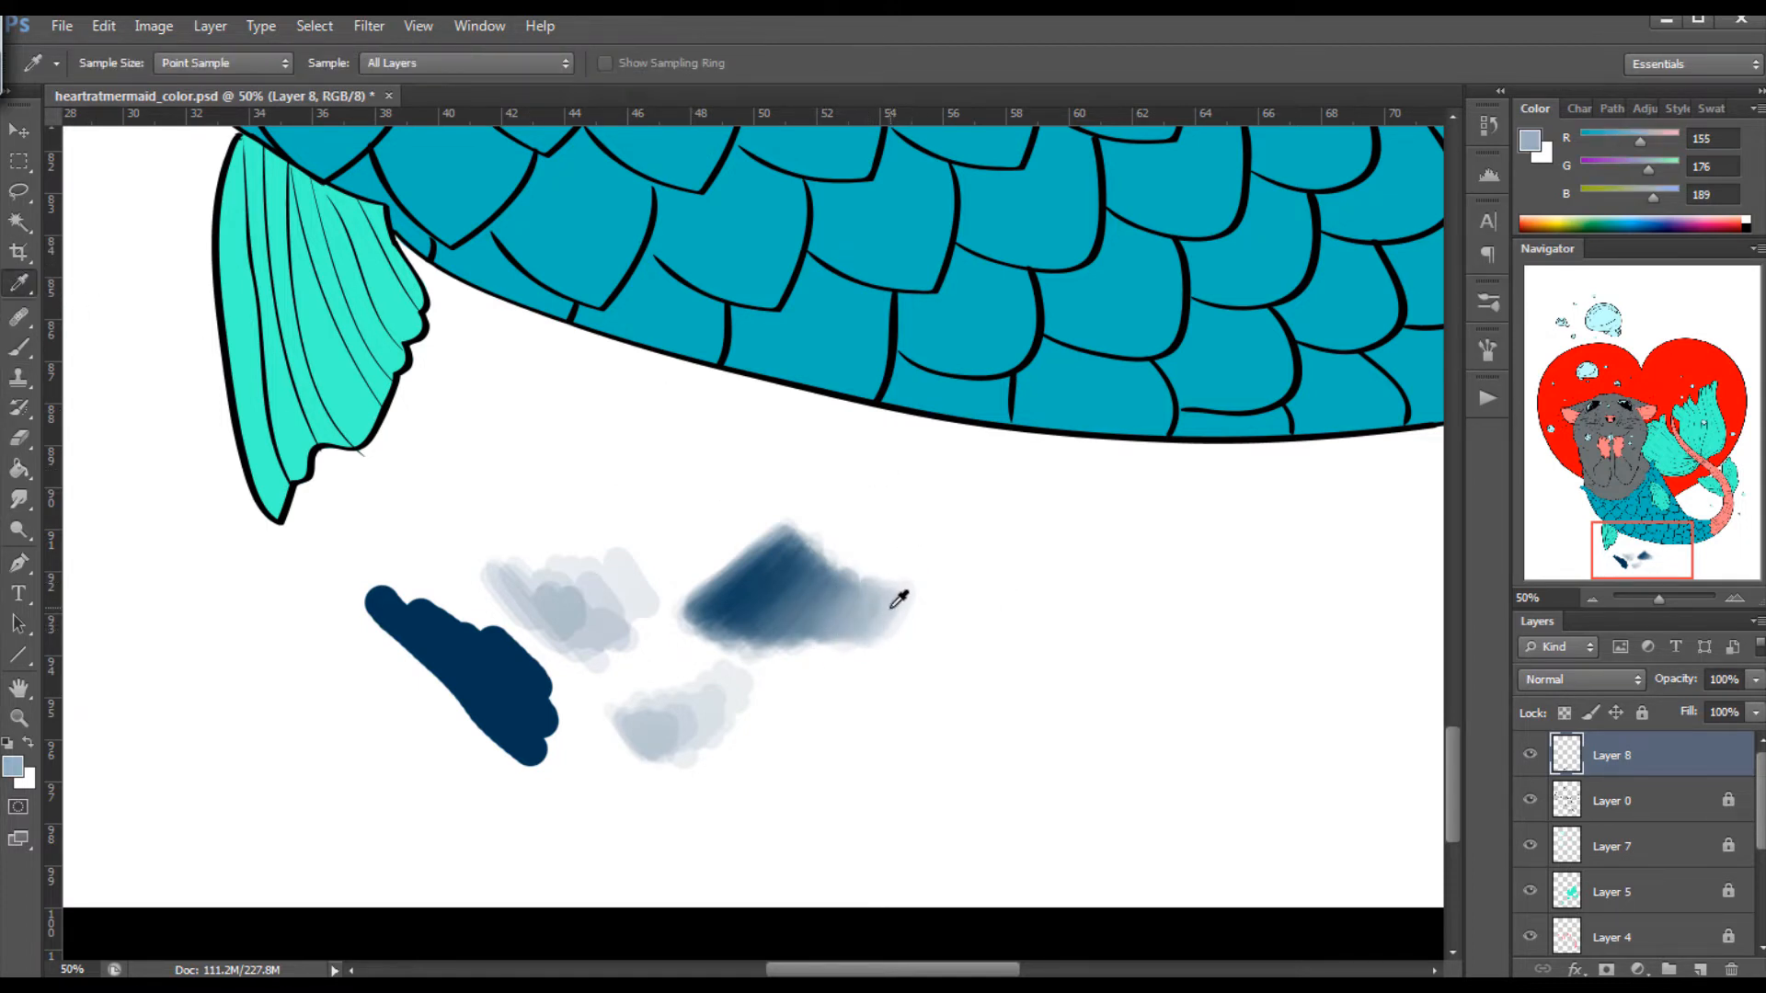
click(892, 607)
key(b)
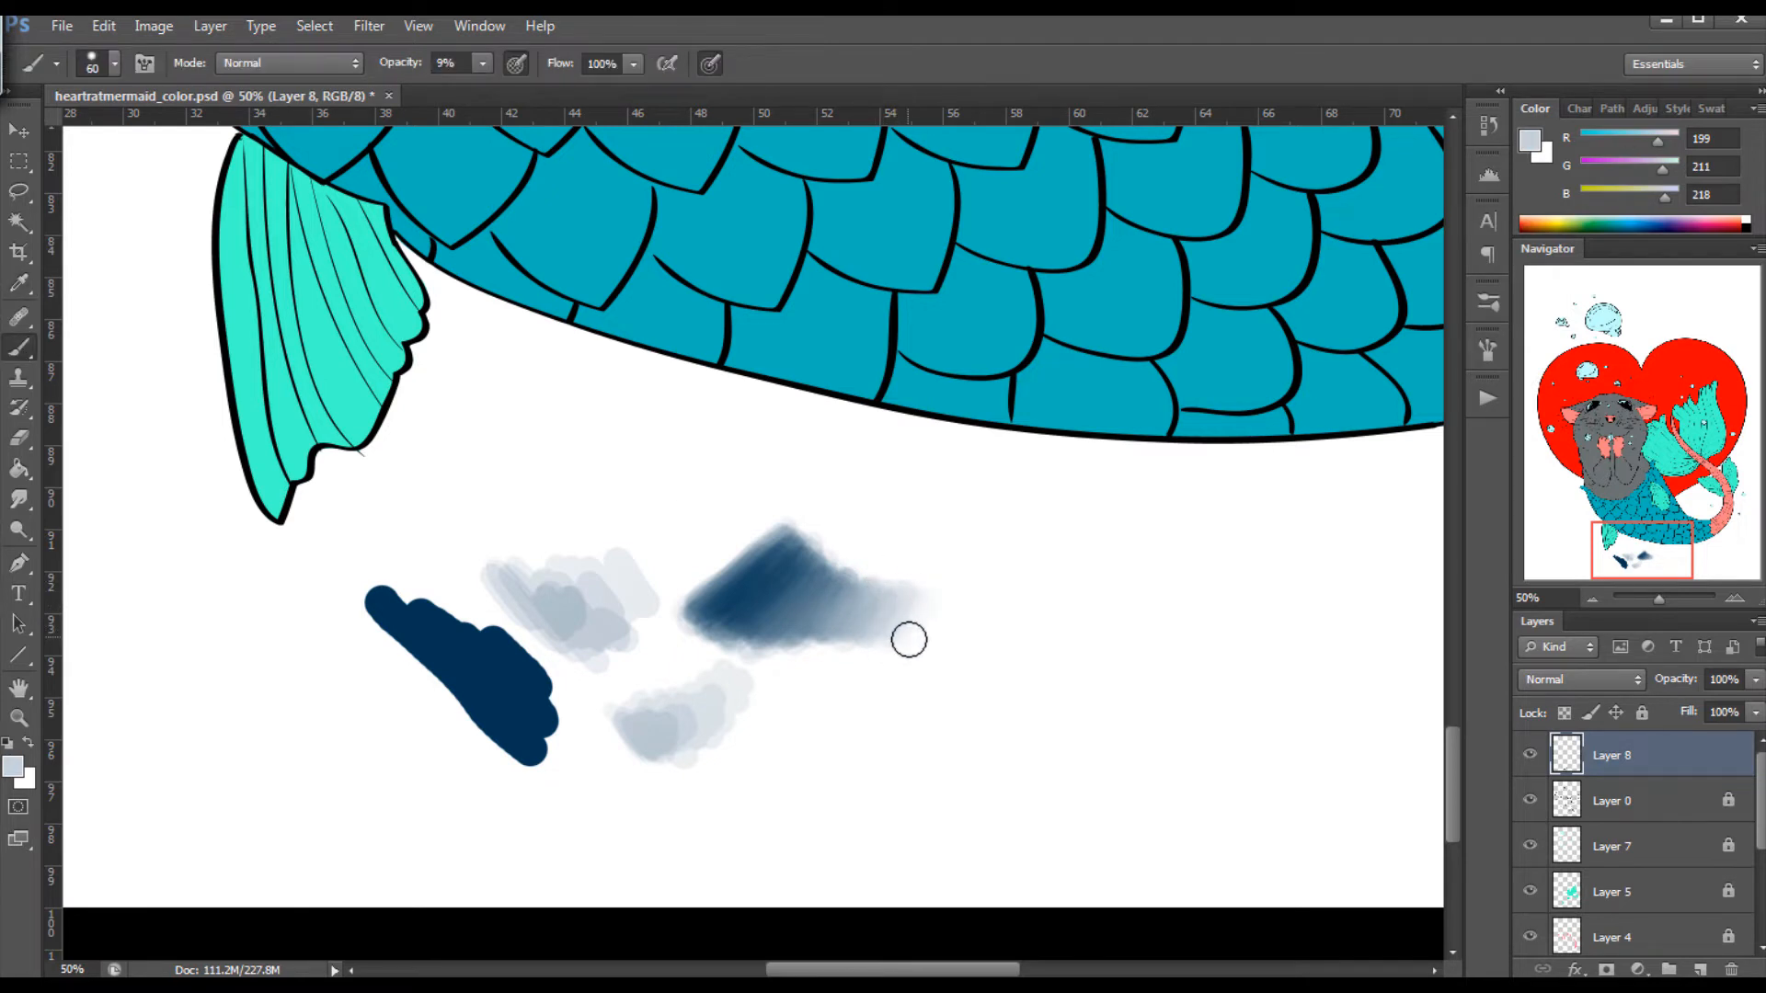
drag(909, 639, 940, 606)
click(1648, 942)
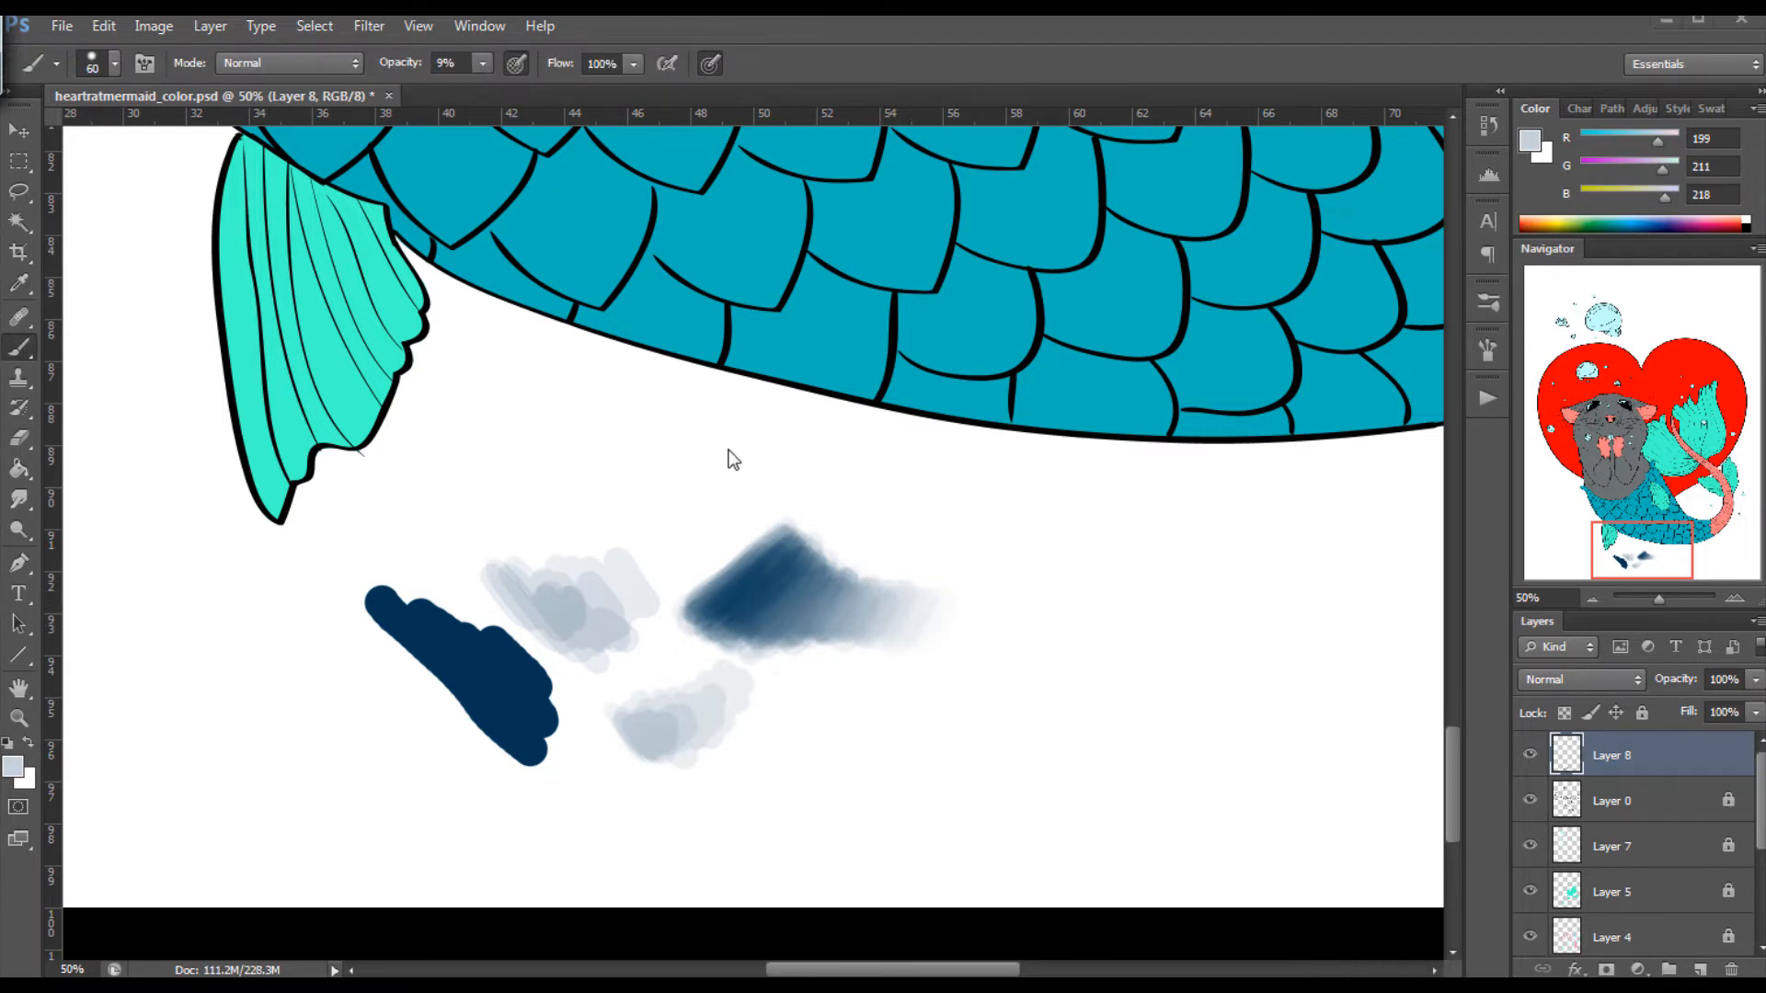
Darken the gradient patch's upper corner with the solid patch's dark blue, then blend it using a sampled mid-tone.
alt+click(512, 670)
mouse_move(710, 497)
mouse_down()
mouse_move(724, 564)
mouse_move(705, 601)
mouse_move(784, 527)
mouse_move(702, 603)
mouse_move(749, 580)
mouse_move(713, 599)
mouse_move(753, 538)
mouse_move(708, 592)
mouse_move(766, 530)
mouse_move(749, 538)
mouse_move(702, 608)
mouse_move(748, 596)
mouse_move(708, 607)
mouse_move(774, 529)
mouse_up()
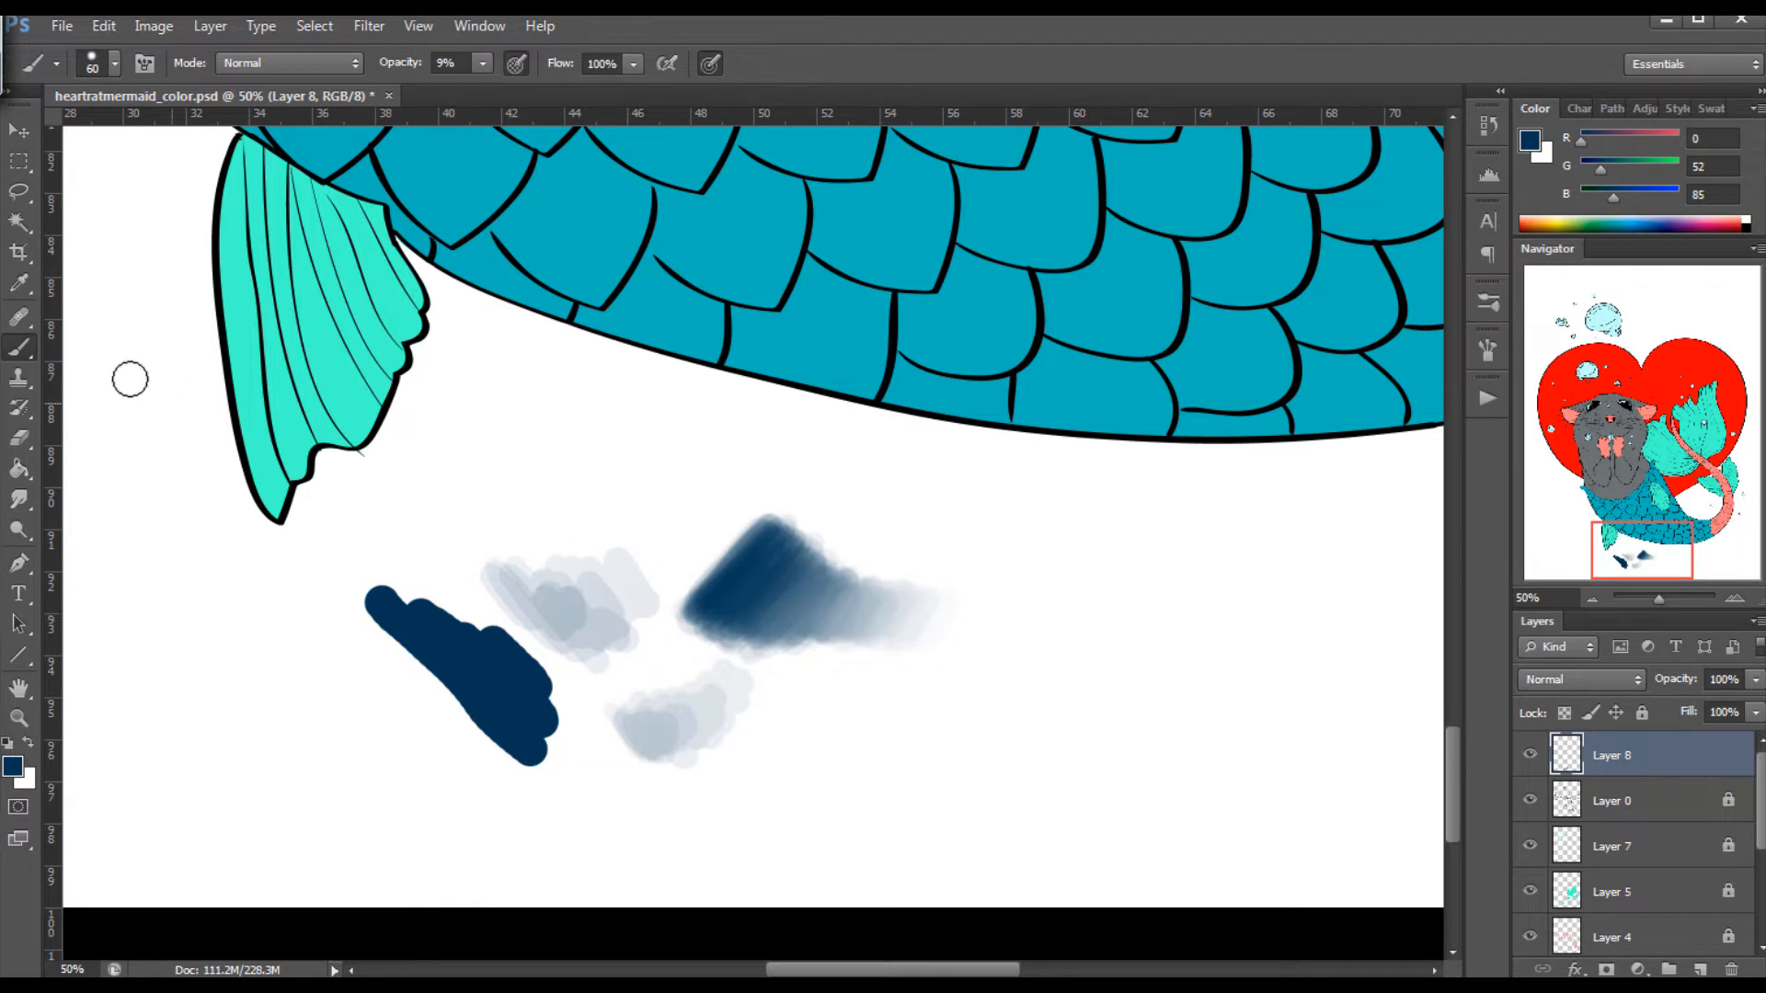
alt+click(800, 567)
mouse_move(800, 556)
mouse_down()
mouse_move(812, 600)
mouse_move(792, 626)
mouse_move(799, 570)
mouse_move(760, 614)
mouse_move(811, 573)
mouse_move(811, 629)
mouse_move(751, 632)
mouse_move(792, 550)
mouse_move(769, 593)
mouse_up()
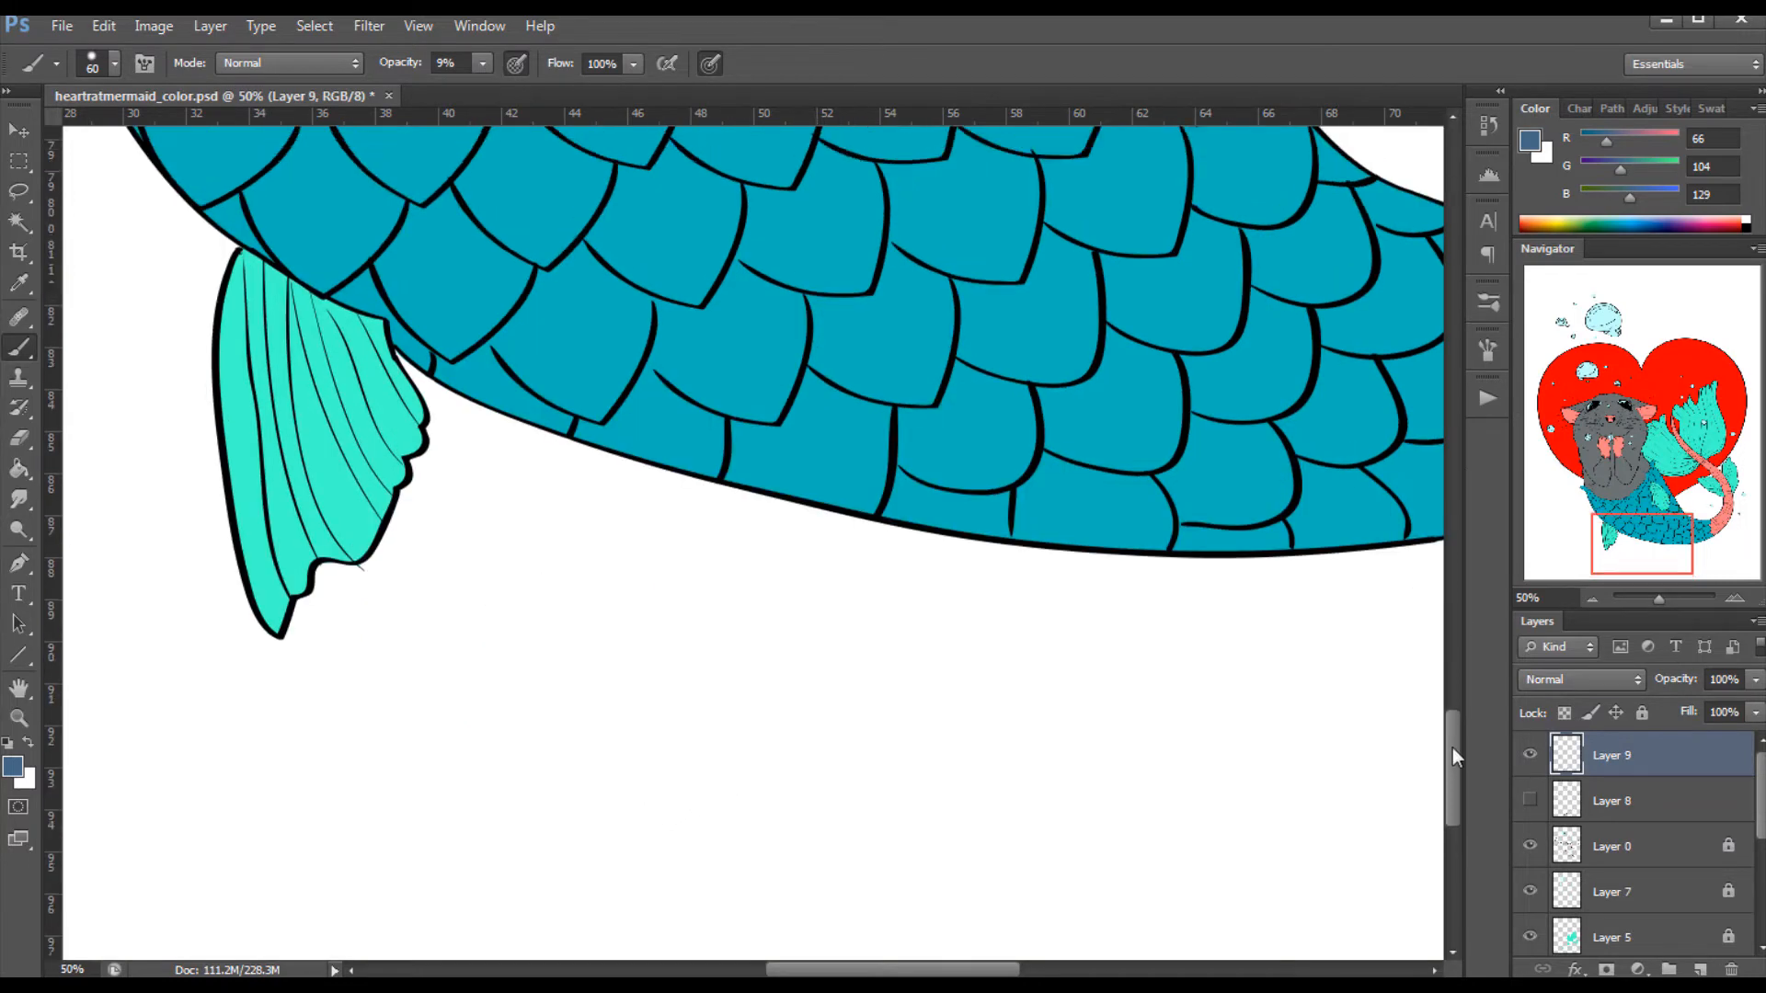
Set the brush colour to RGB 0, 46, 64 and the brush size to 27 px for shading the tail scales.
drag(1453, 748, 1443, 706)
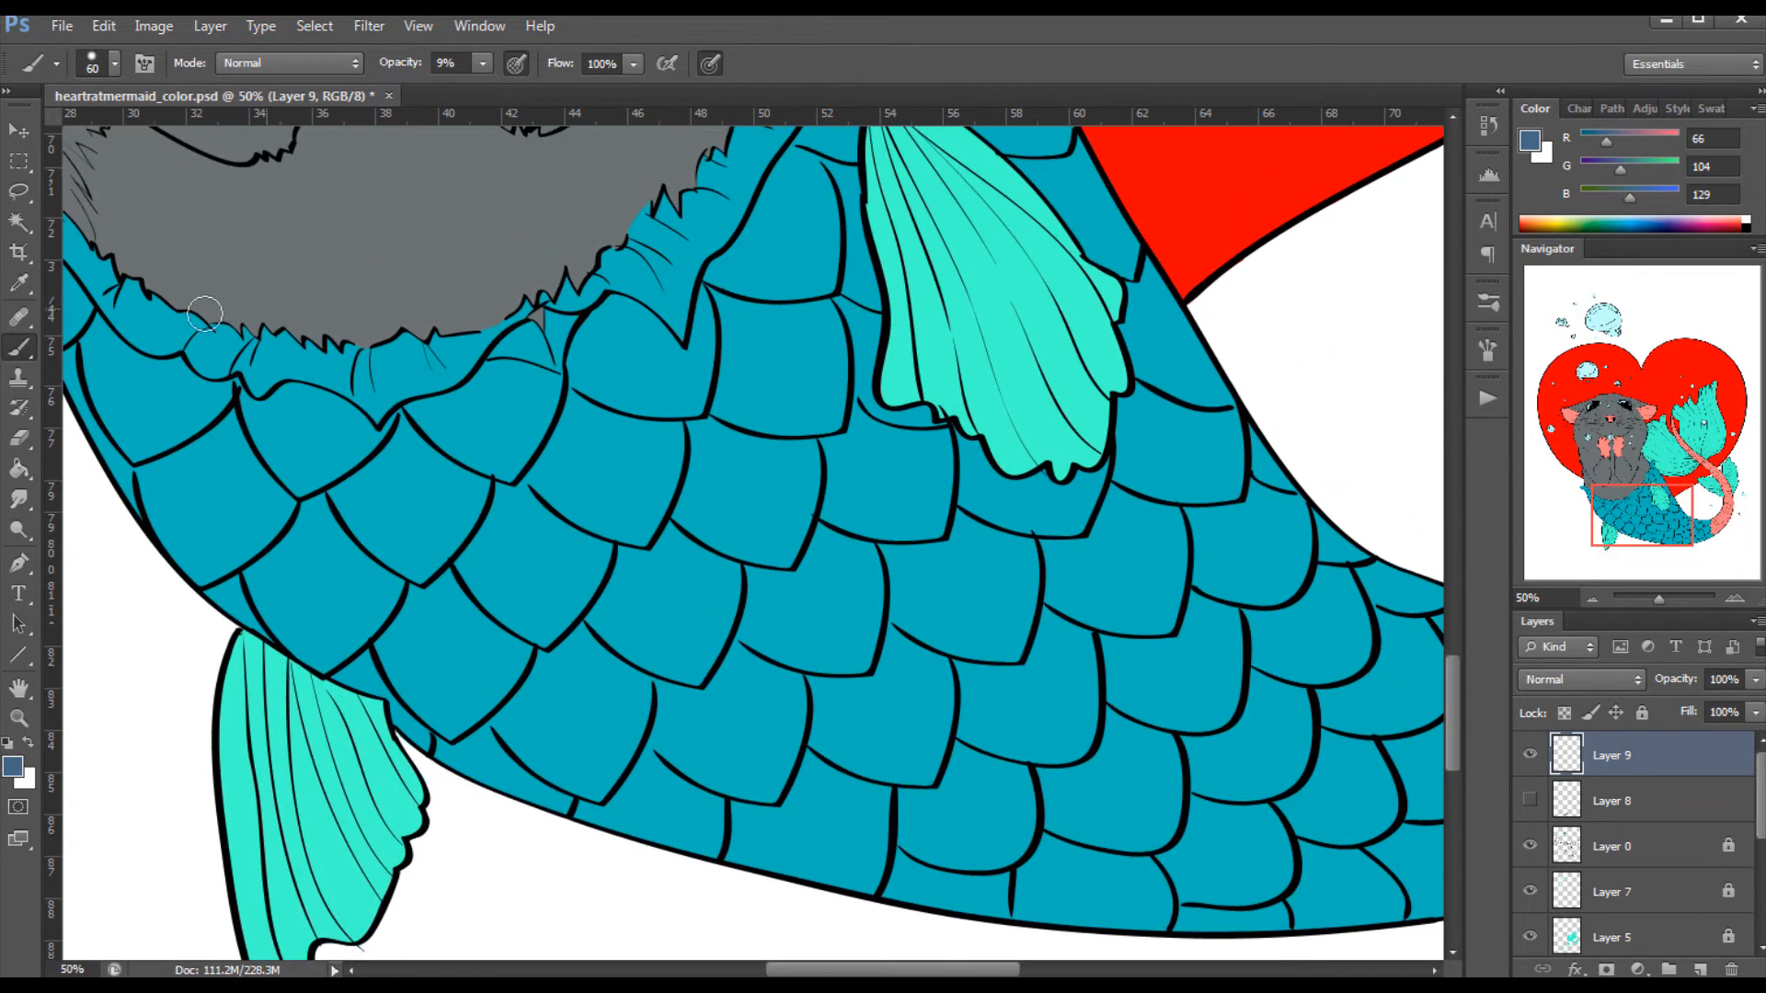
mouse_move(1606, 142)
mouse_down()
mouse_move(1564, 141)
mouse_move(1609, 166)
mouse_move(1616, 196)
mouse_move(1594, 170)
mouse_up()
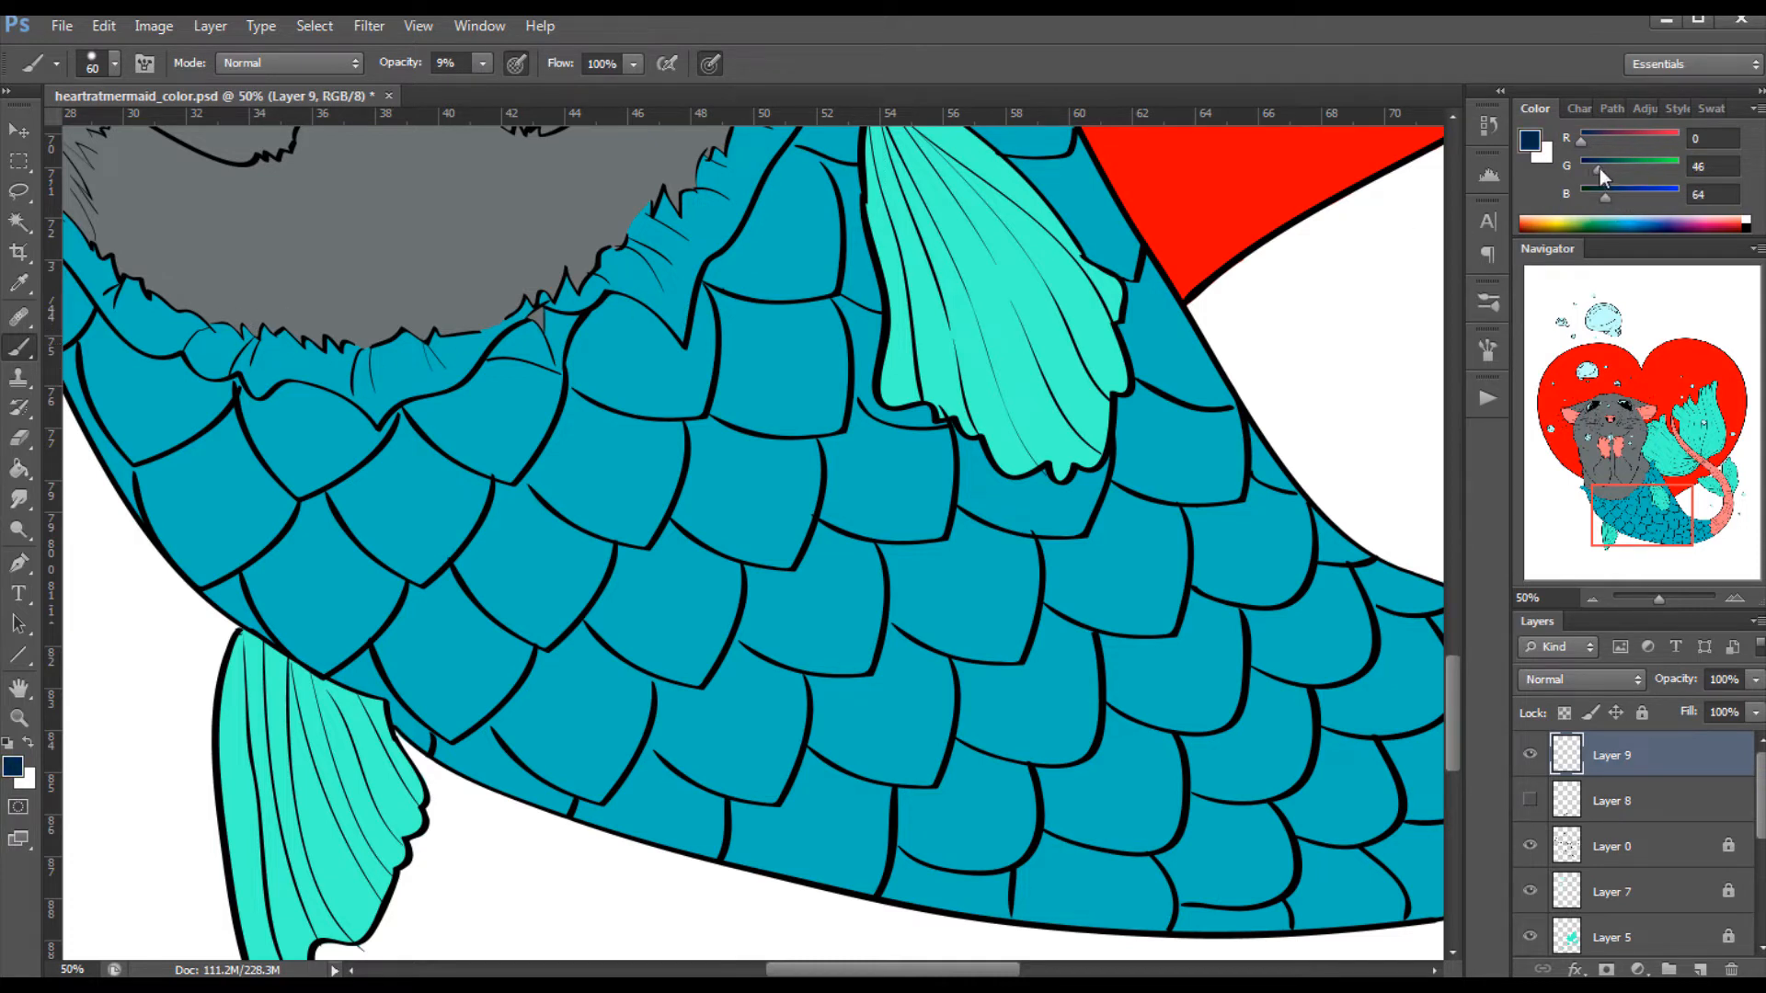
click(100, 64)
drag(81, 138, 77, 138)
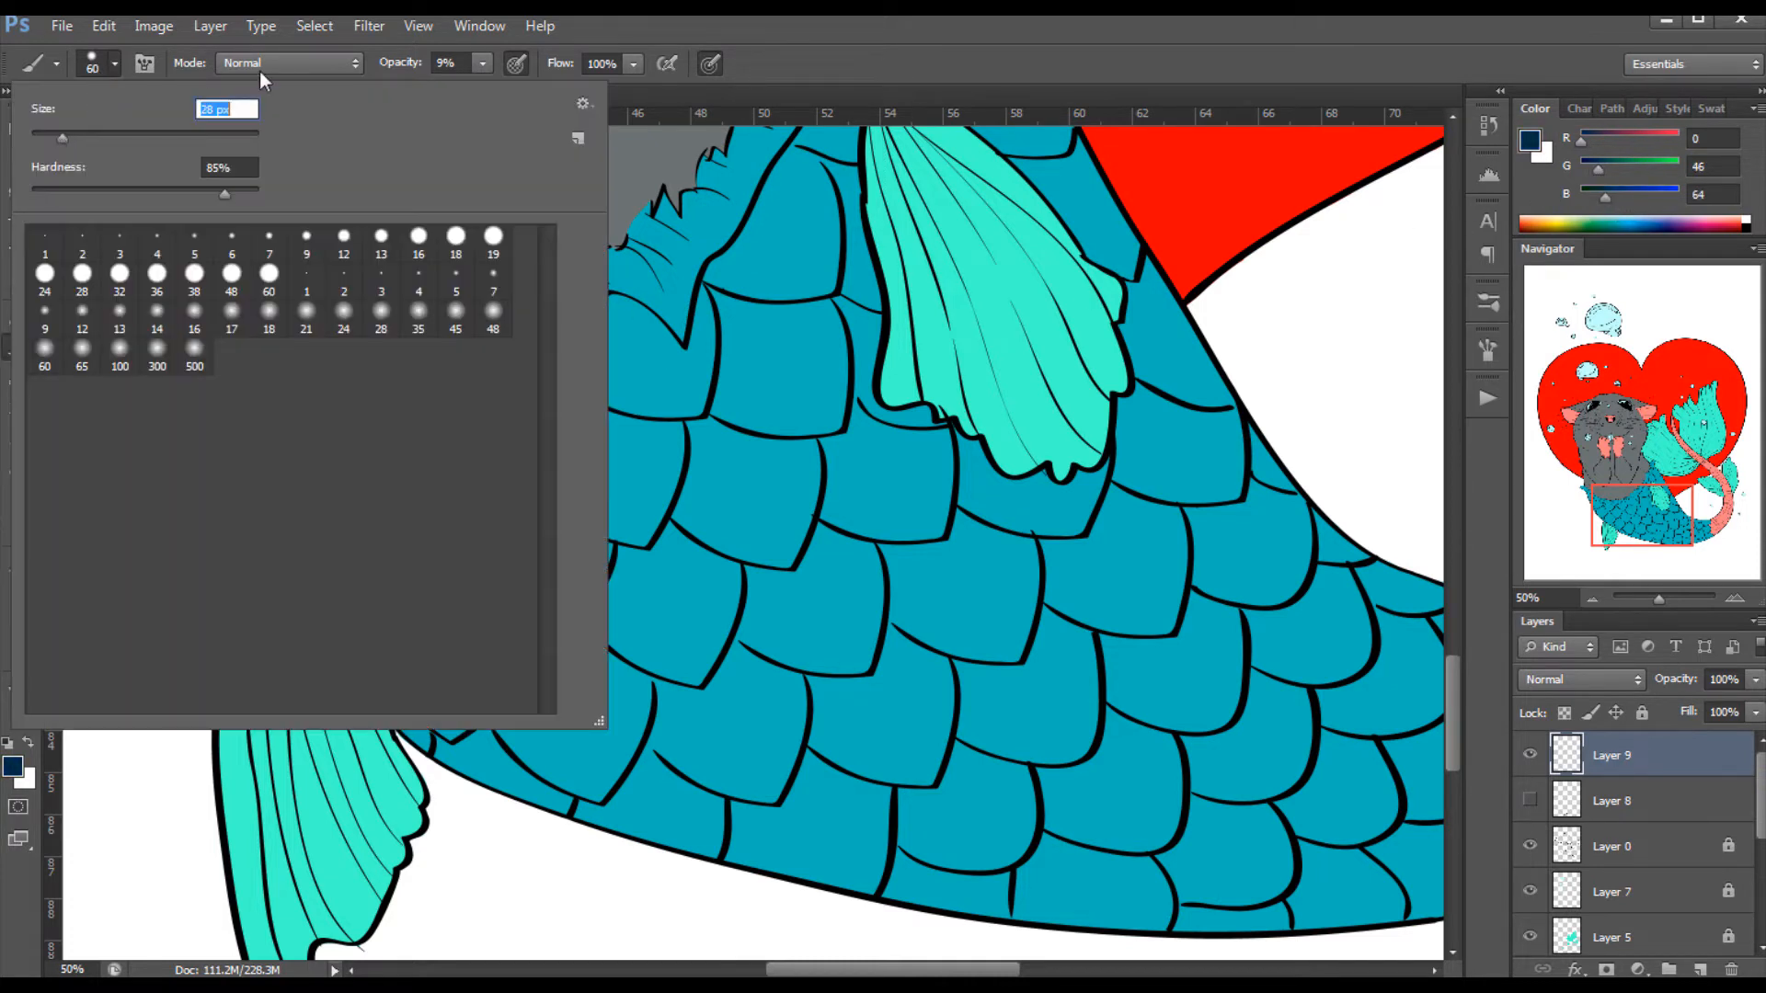
click(260, 70)
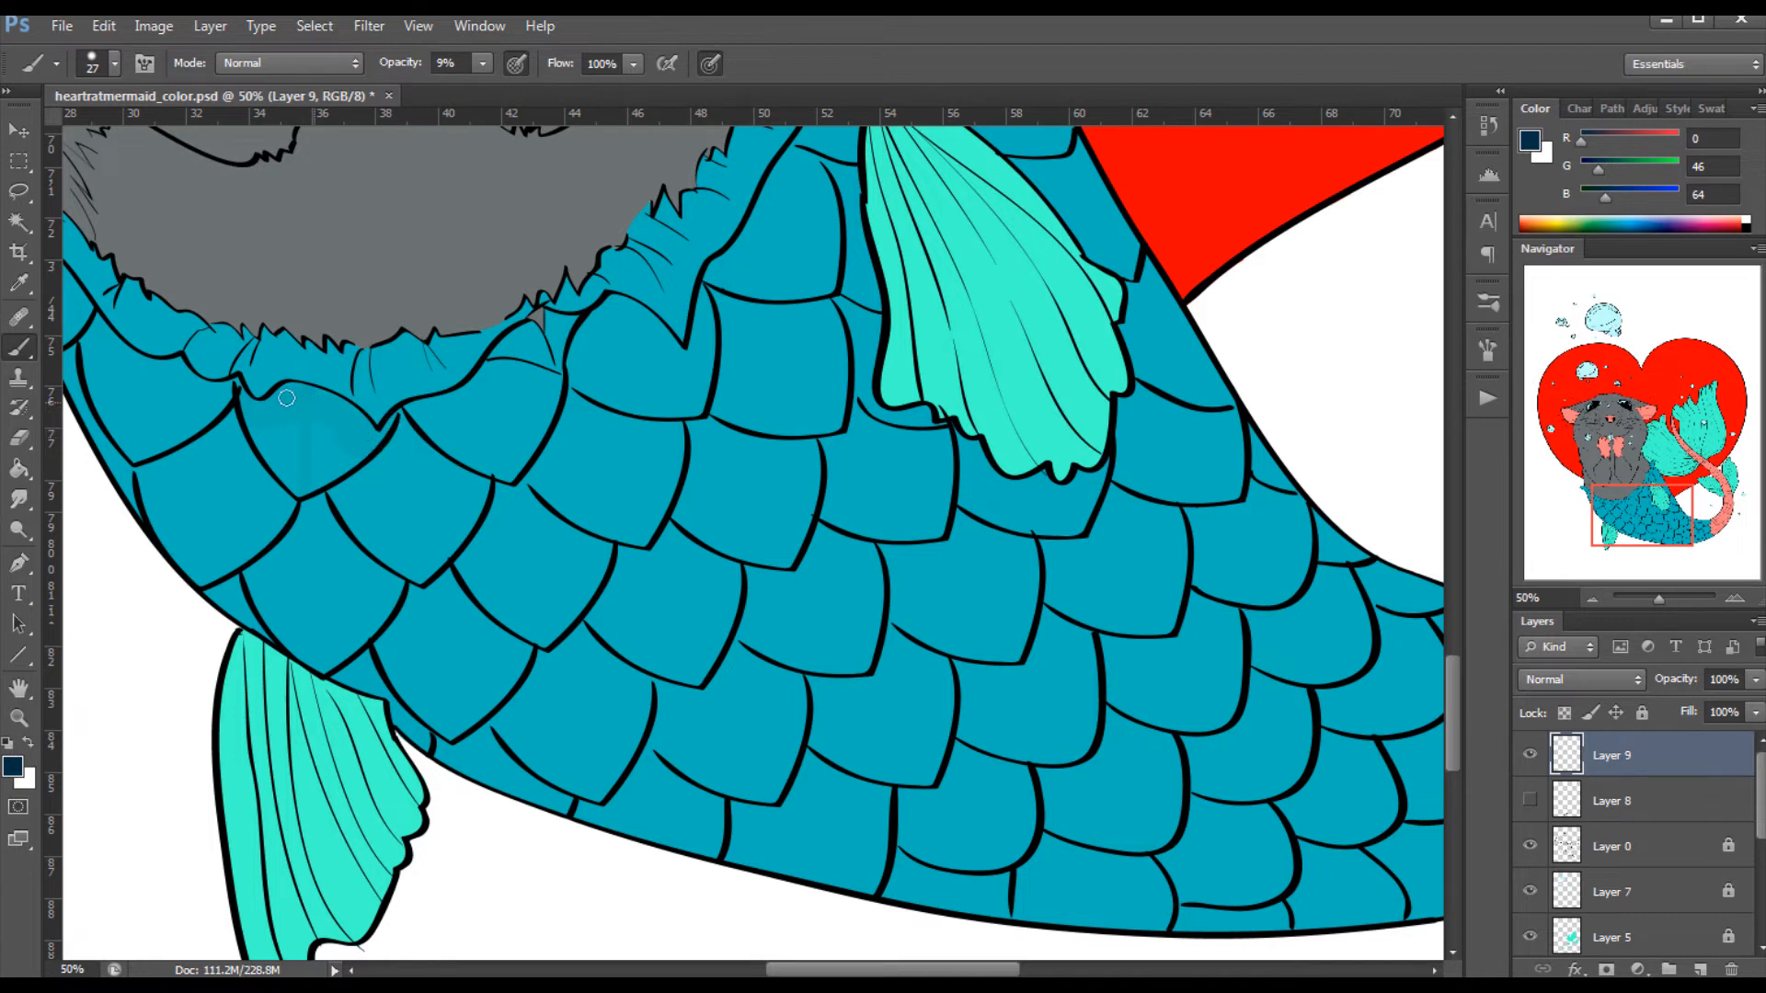
Set the brush opacity to 25% and shade along the upper edge of the scale beneath the grey fur.
click(482, 62)
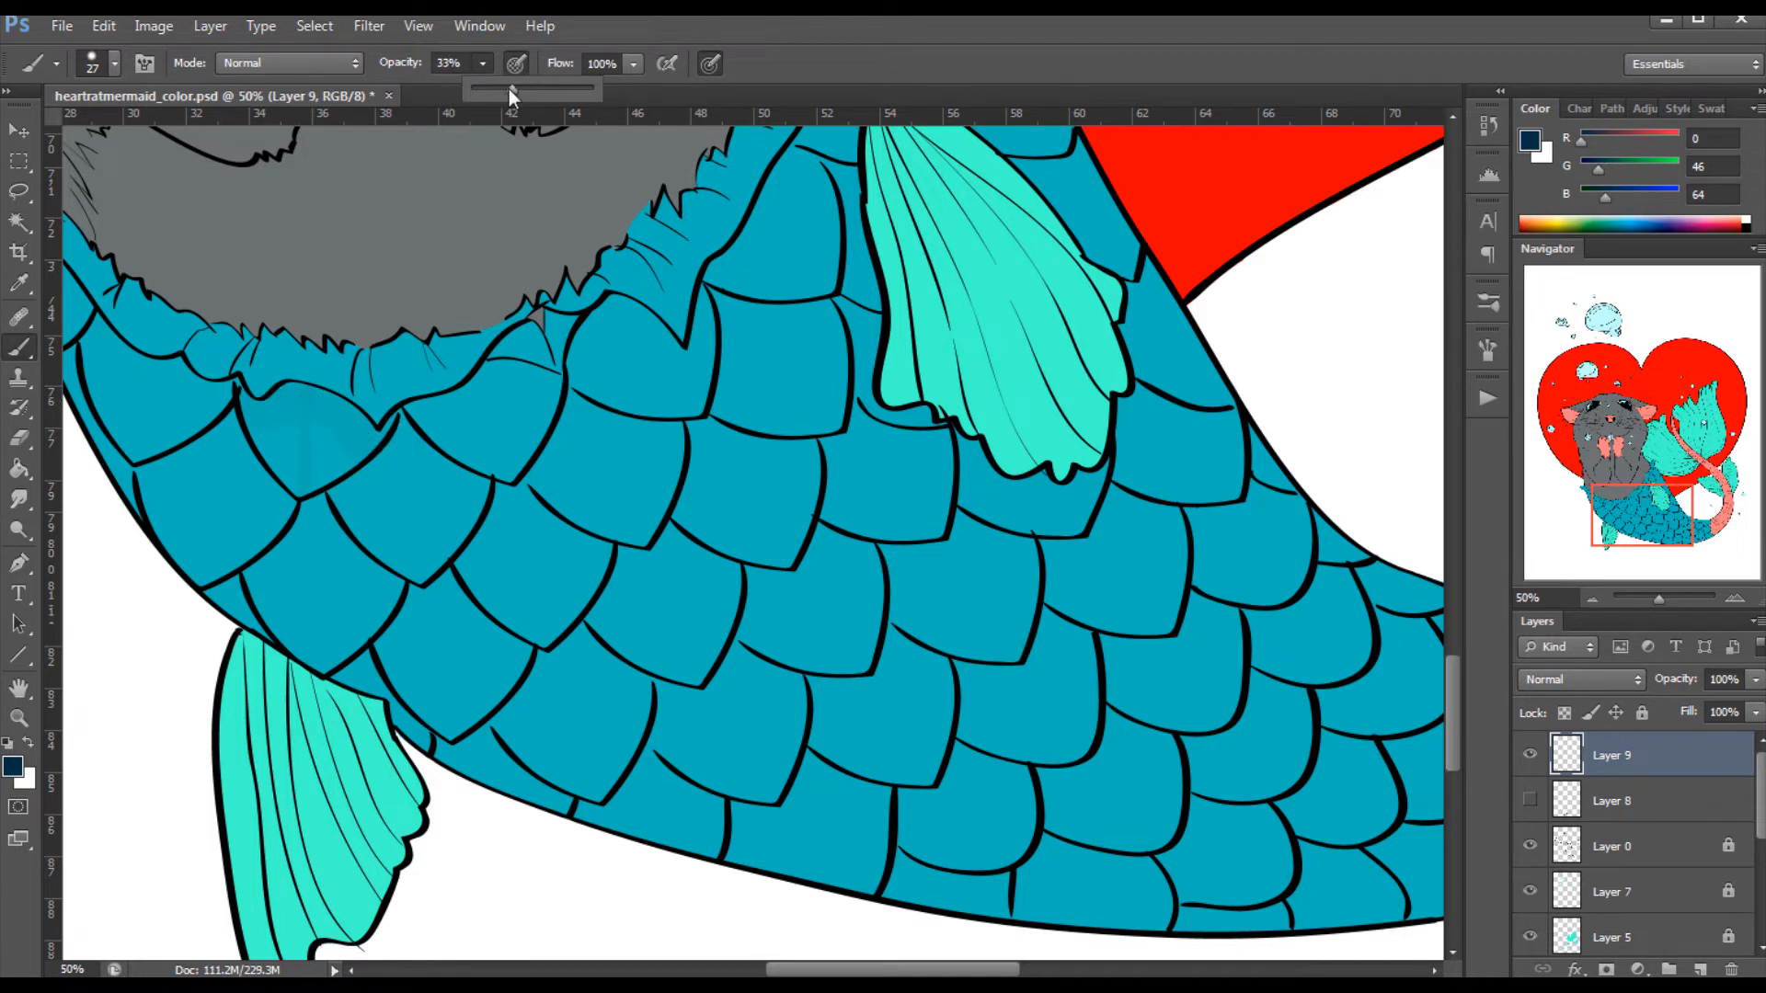
drag(243, 394, 265, 402)
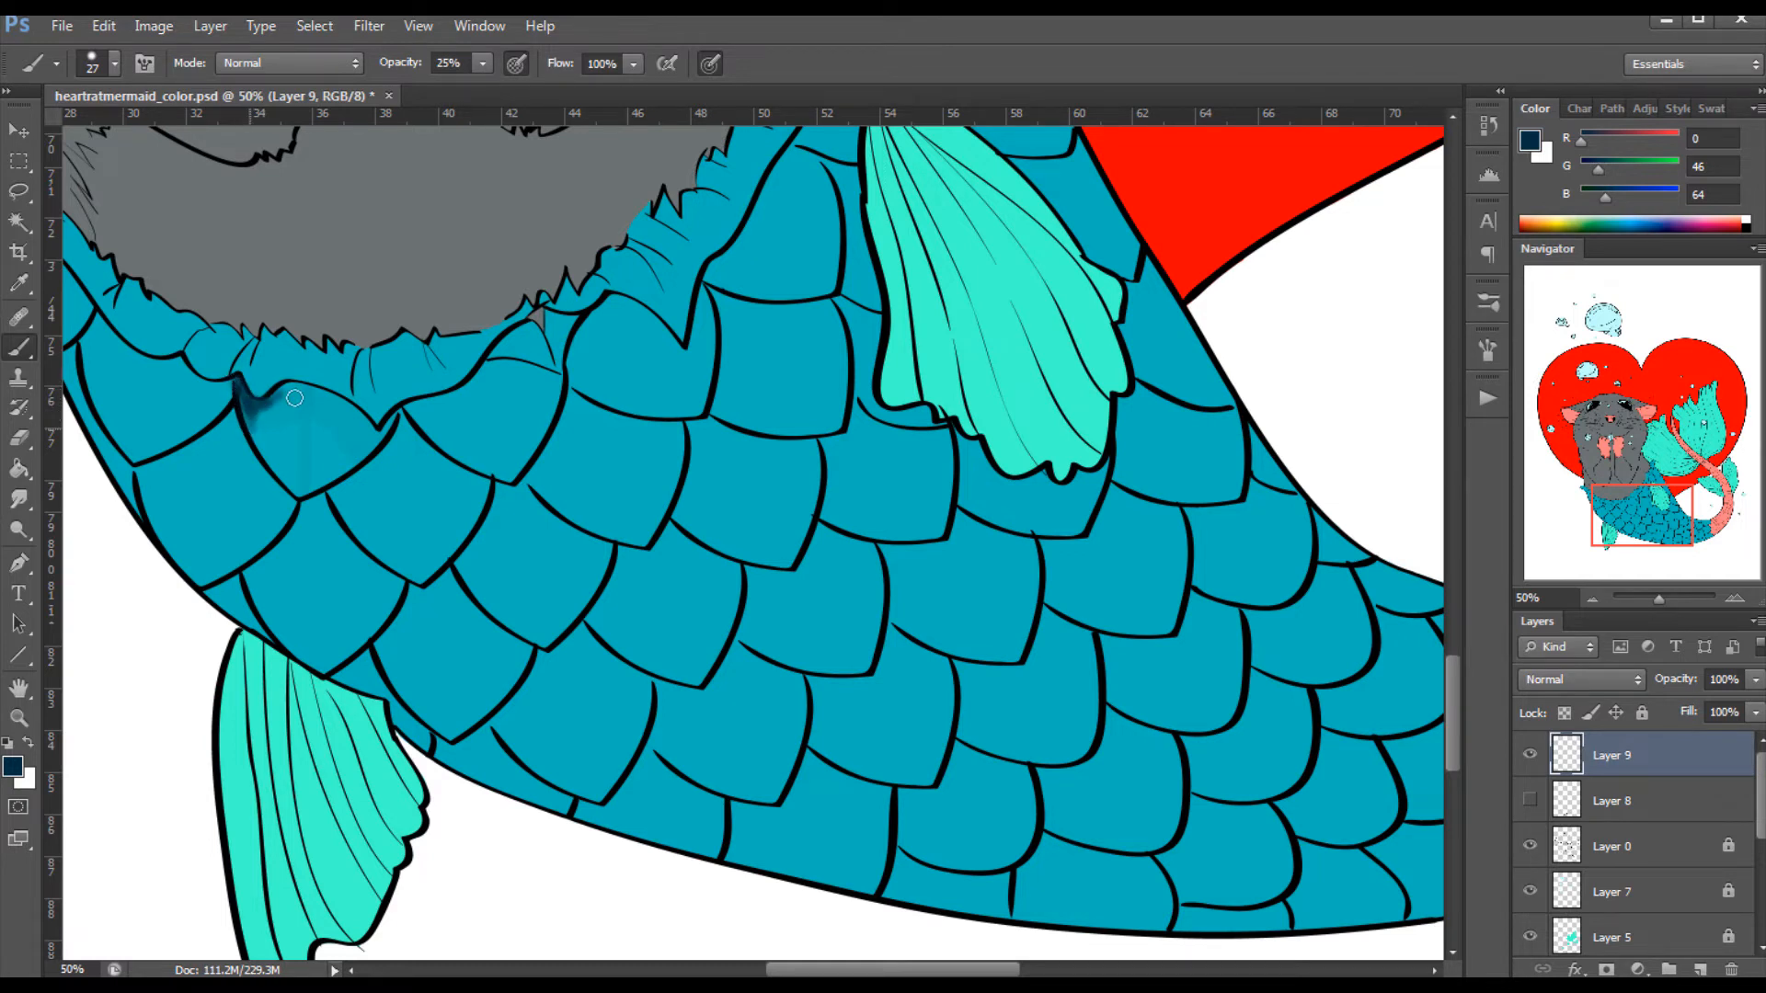
mouse_move(273, 415)
mouse_down()
mouse_move(371, 444)
mouse_move(400, 412)
mouse_move(378, 439)
mouse_move(328, 396)
mouse_up()
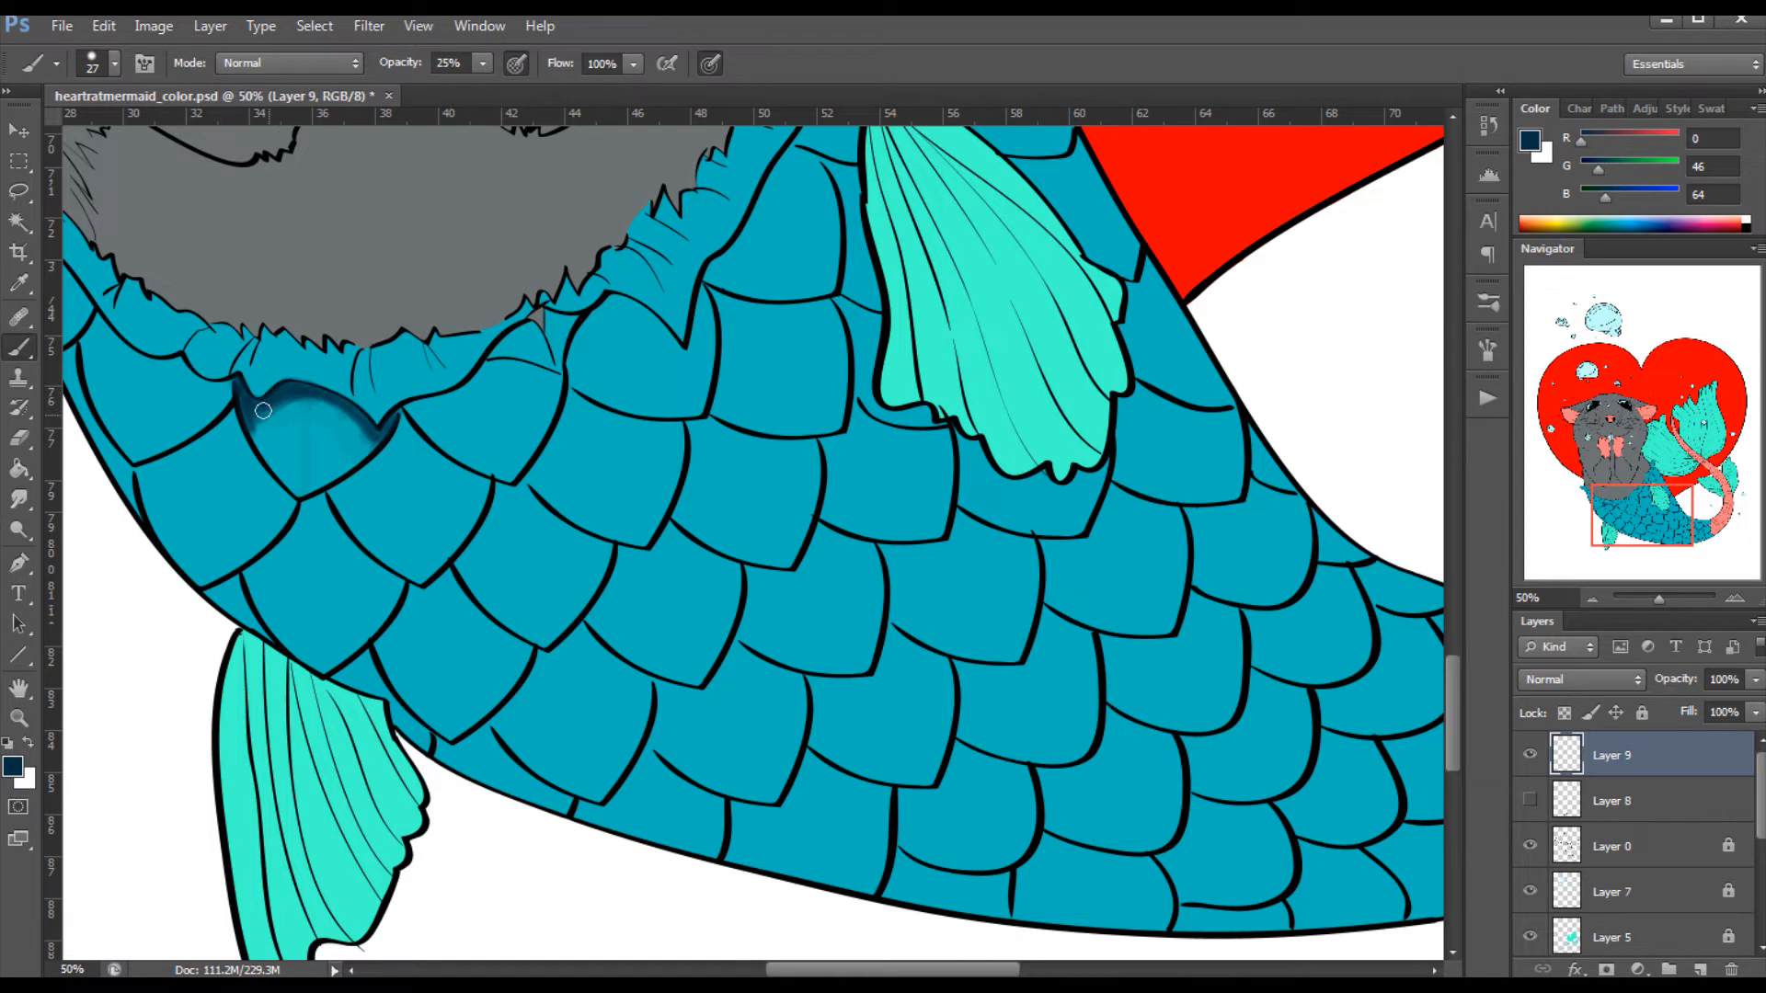
mouse_move(310, 392)
mouse_down()
mouse_move(301, 489)
mouse_move(320, 406)
mouse_move(367, 449)
mouse_move(312, 486)
mouse_move(308, 399)
mouse_move(267, 442)
mouse_move(319, 409)
mouse_move(241, 398)
mouse_move(394, 423)
mouse_up()
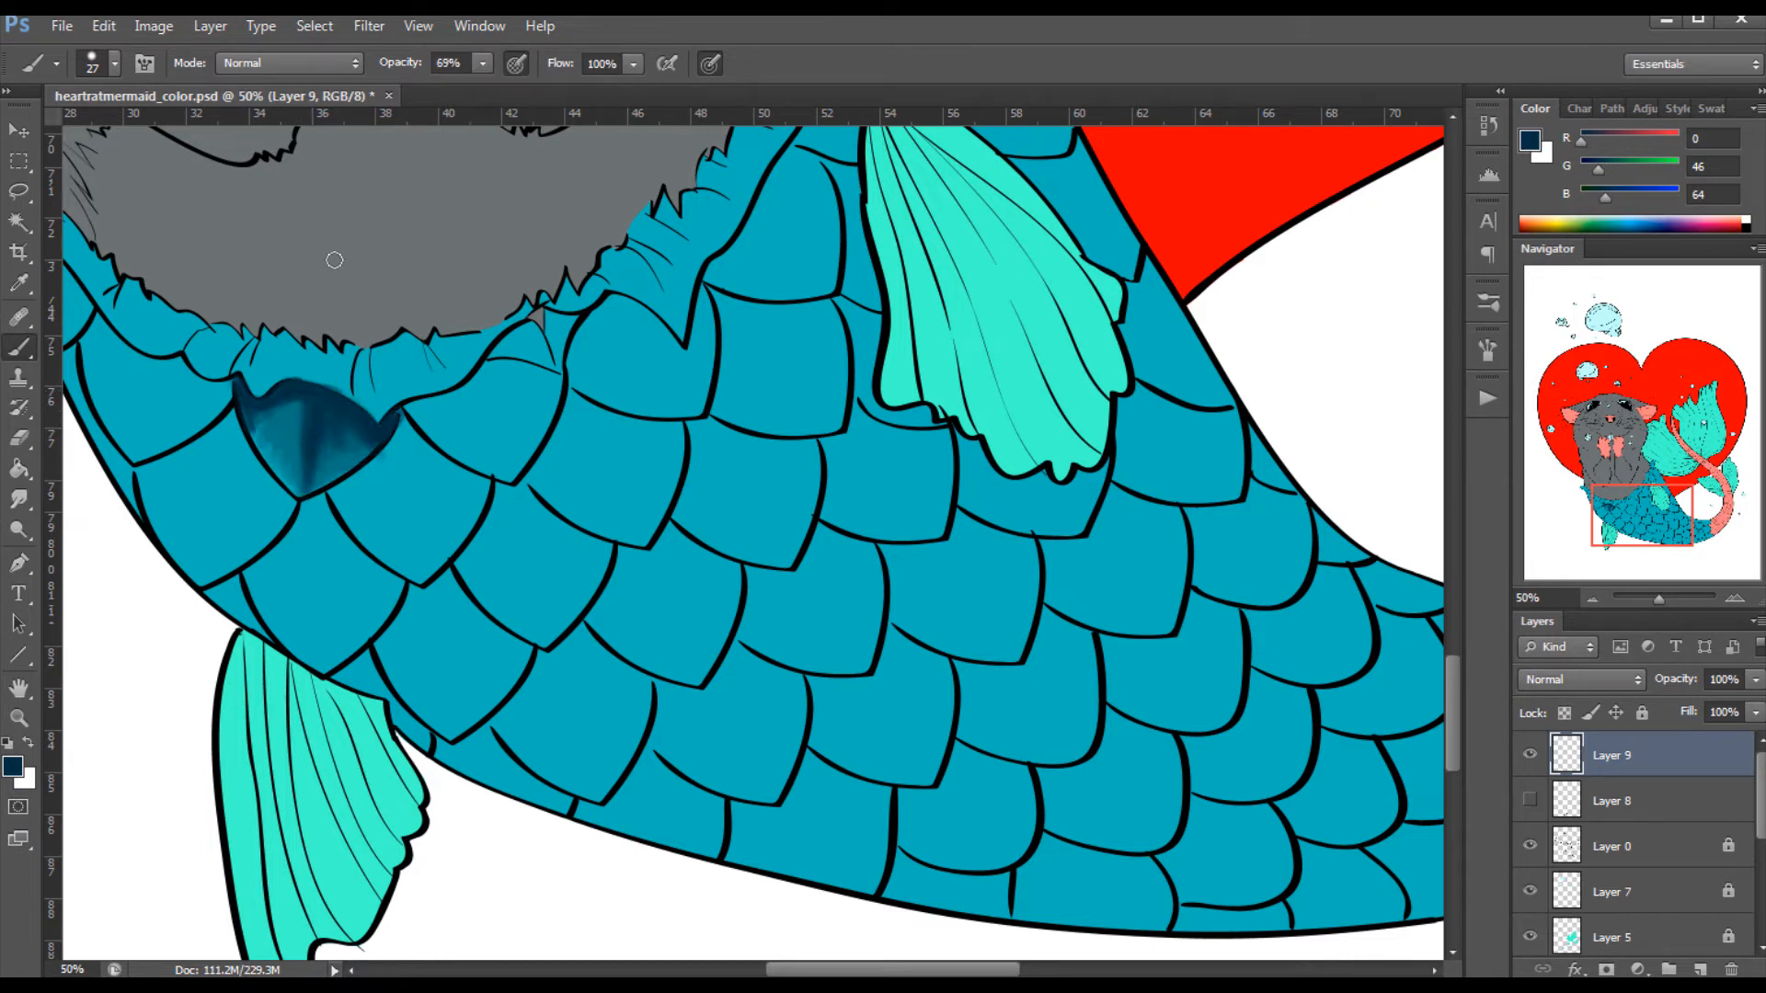
Blend the first scale's shading at 15% brush opacity using tones sampled from the scale.
key(1)
key(5)
mouse_move(316, 472)
mouse_down()
mouse_move(348, 427)
mouse_move(359, 451)
mouse_move(274, 414)
mouse_move(294, 474)
mouse_move(257, 419)
mouse_move(317, 475)
mouse_move(334, 471)
mouse_move(328, 411)
mouse_move(253, 416)
mouse_move(404, 434)
mouse_move(334, 491)
mouse_move(401, 423)
mouse_up()
alt+click(286, 441)
alt+click(342, 467)
alt+click(297, 371)
alt+click(322, 384)
Move Layer 9 below Layer 0 and start shading the neighbouring lower scale at 56% brush opacity.
key(5)
key(6)
drag(1617, 758, 1618, 868)
mouse_move(353, 483)
mouse_down()
mouse_move(385, 445)
mouse_move(373, 460)
mouse_move(414, 445)
mouse_move(363, 502)
mouse_up()
Set the brush opacity to 18% and blend the second scale's shading with teal and dark blue tones sampled from it.
click(19, 283)
click(383, 493)
click(19, 347)
drag(482, 64, 433, 88)
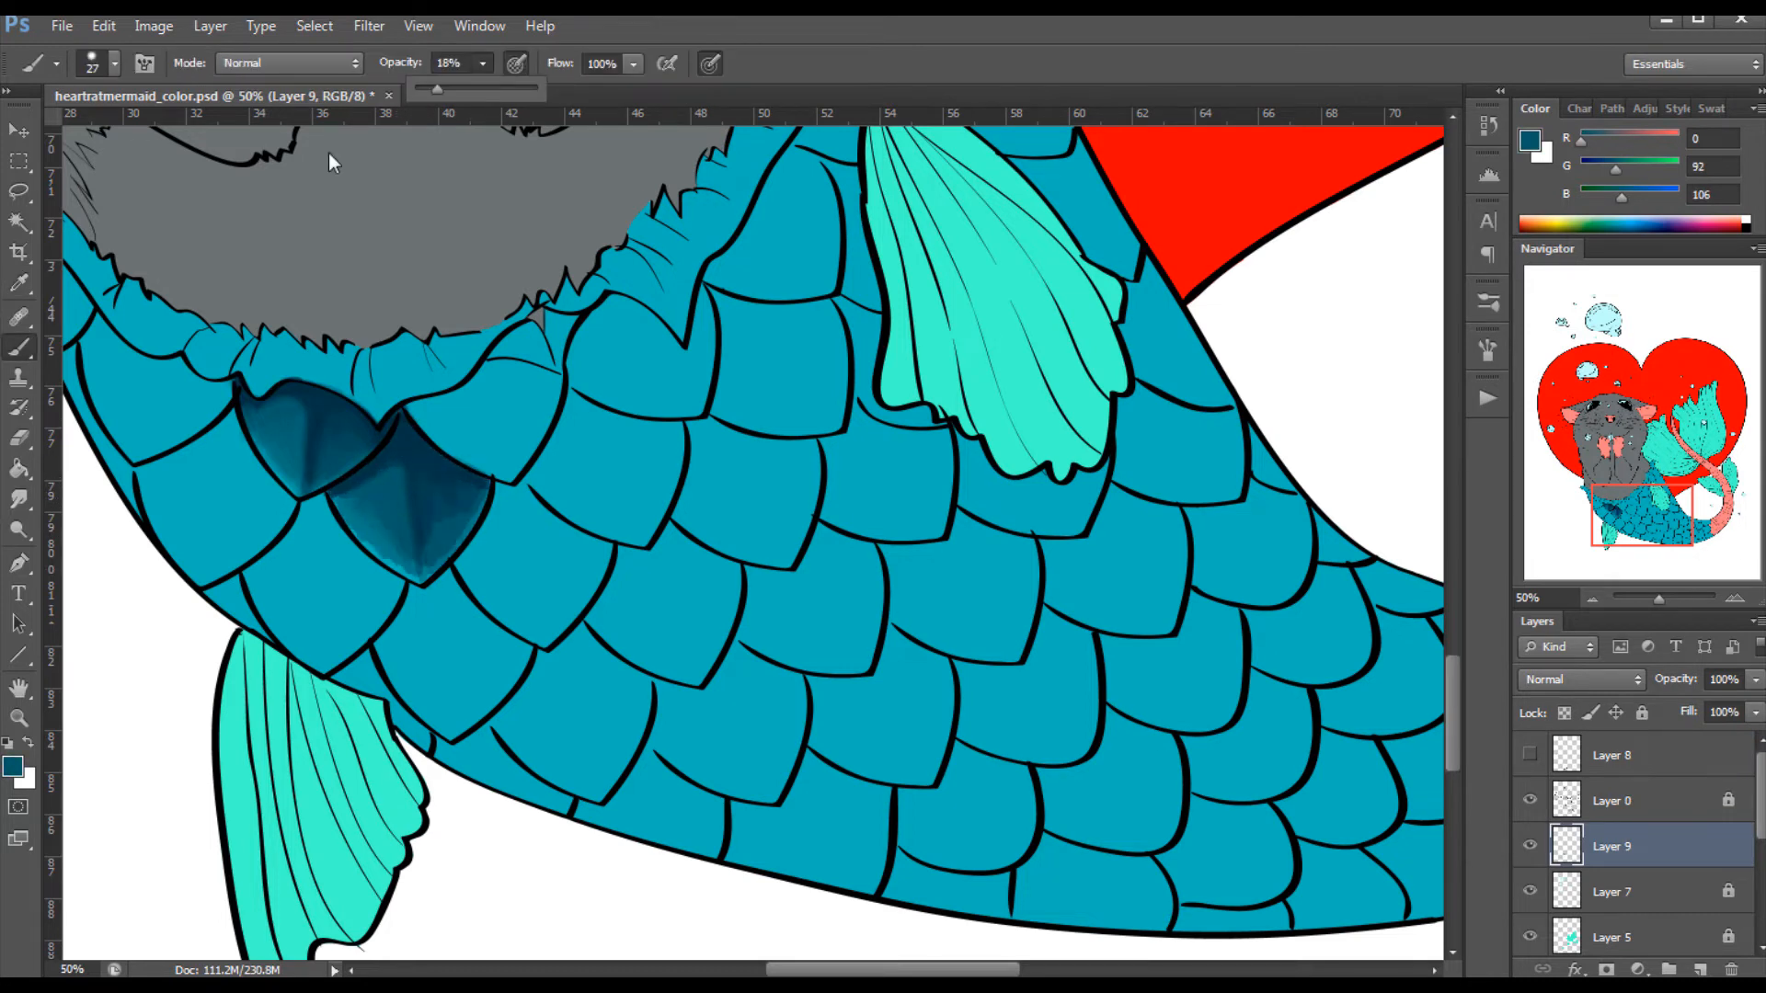
click(18, 283)
click(428, 496)
click(19, 347)
alt+click(364, 497)
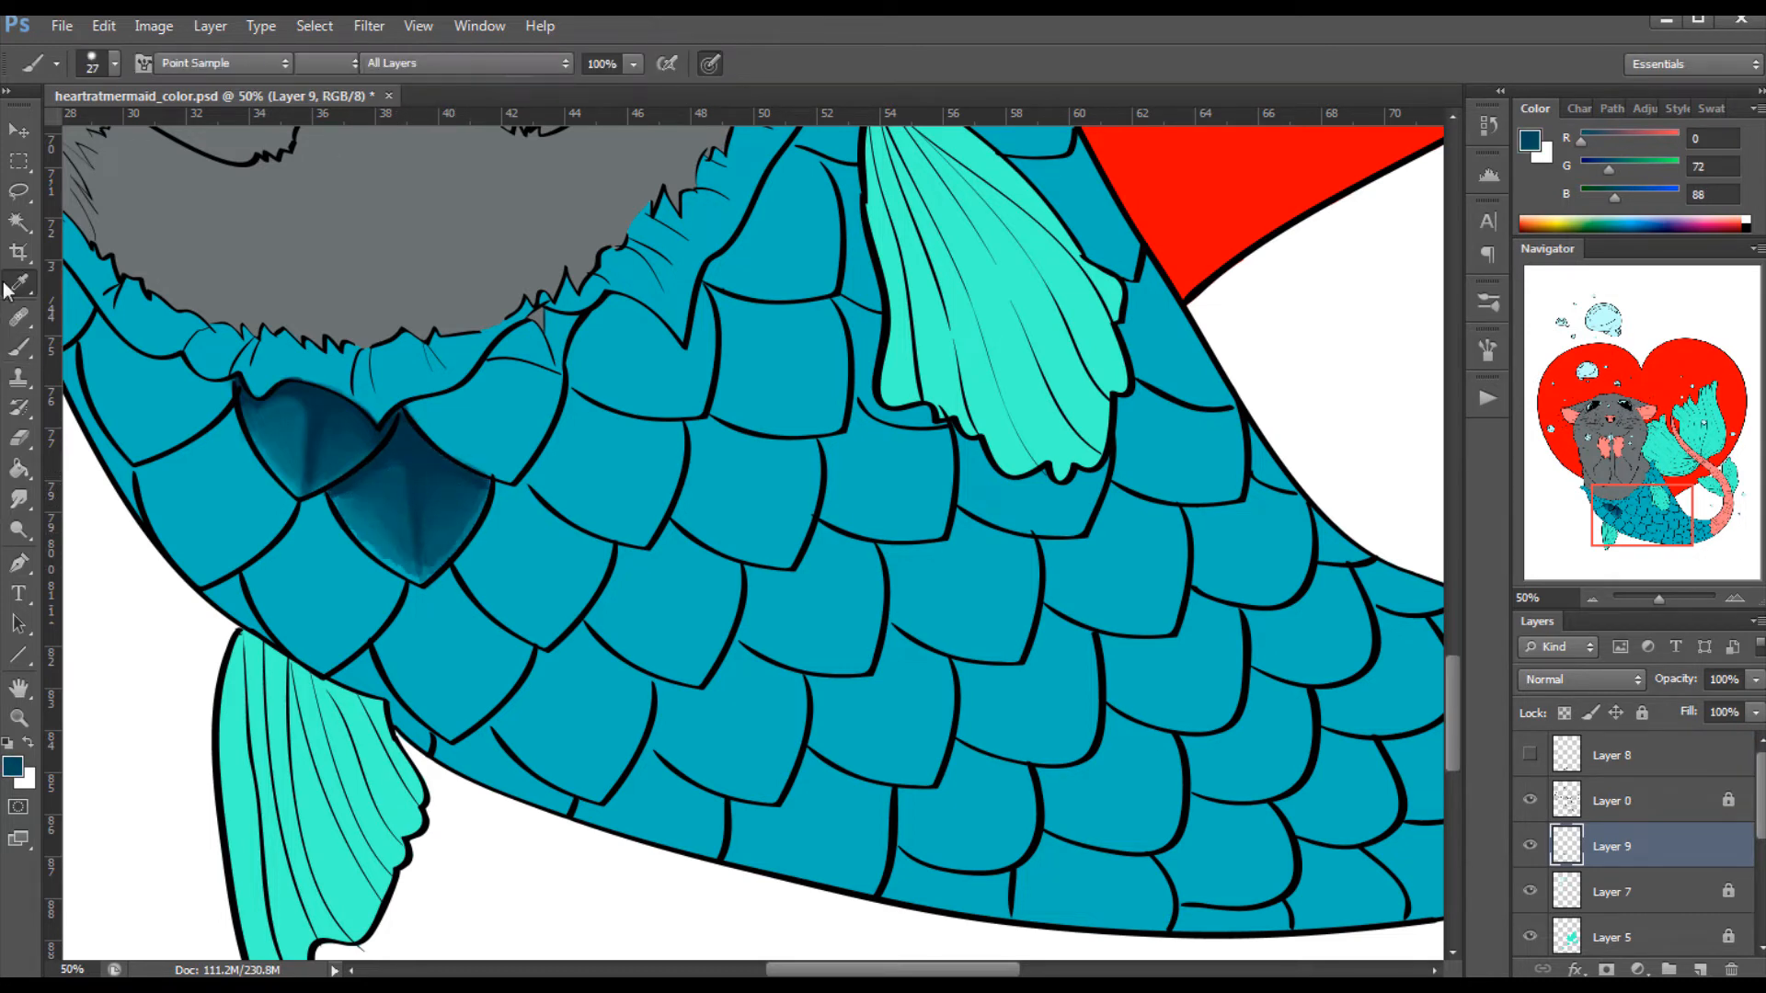
mouse_move(401, 539)
mouse_down()
mouse_move(379, 528)
mouse_move(406, 561)
mouse_up()
Sample further tones from the second scale and deepen its shading from the upper corner down the centre to the tip.
alt+click(386, 482)
mouse_move(390, 487)
mouse_down()
mouse_move(401, 575)
mouse_move(353, 519)
mouse_move(440, 561)
mouse_up()
alt+click(364, 541)
alt+click(354, 520)
alt+click(406, 432)
drag(410, 451, 426, 559)
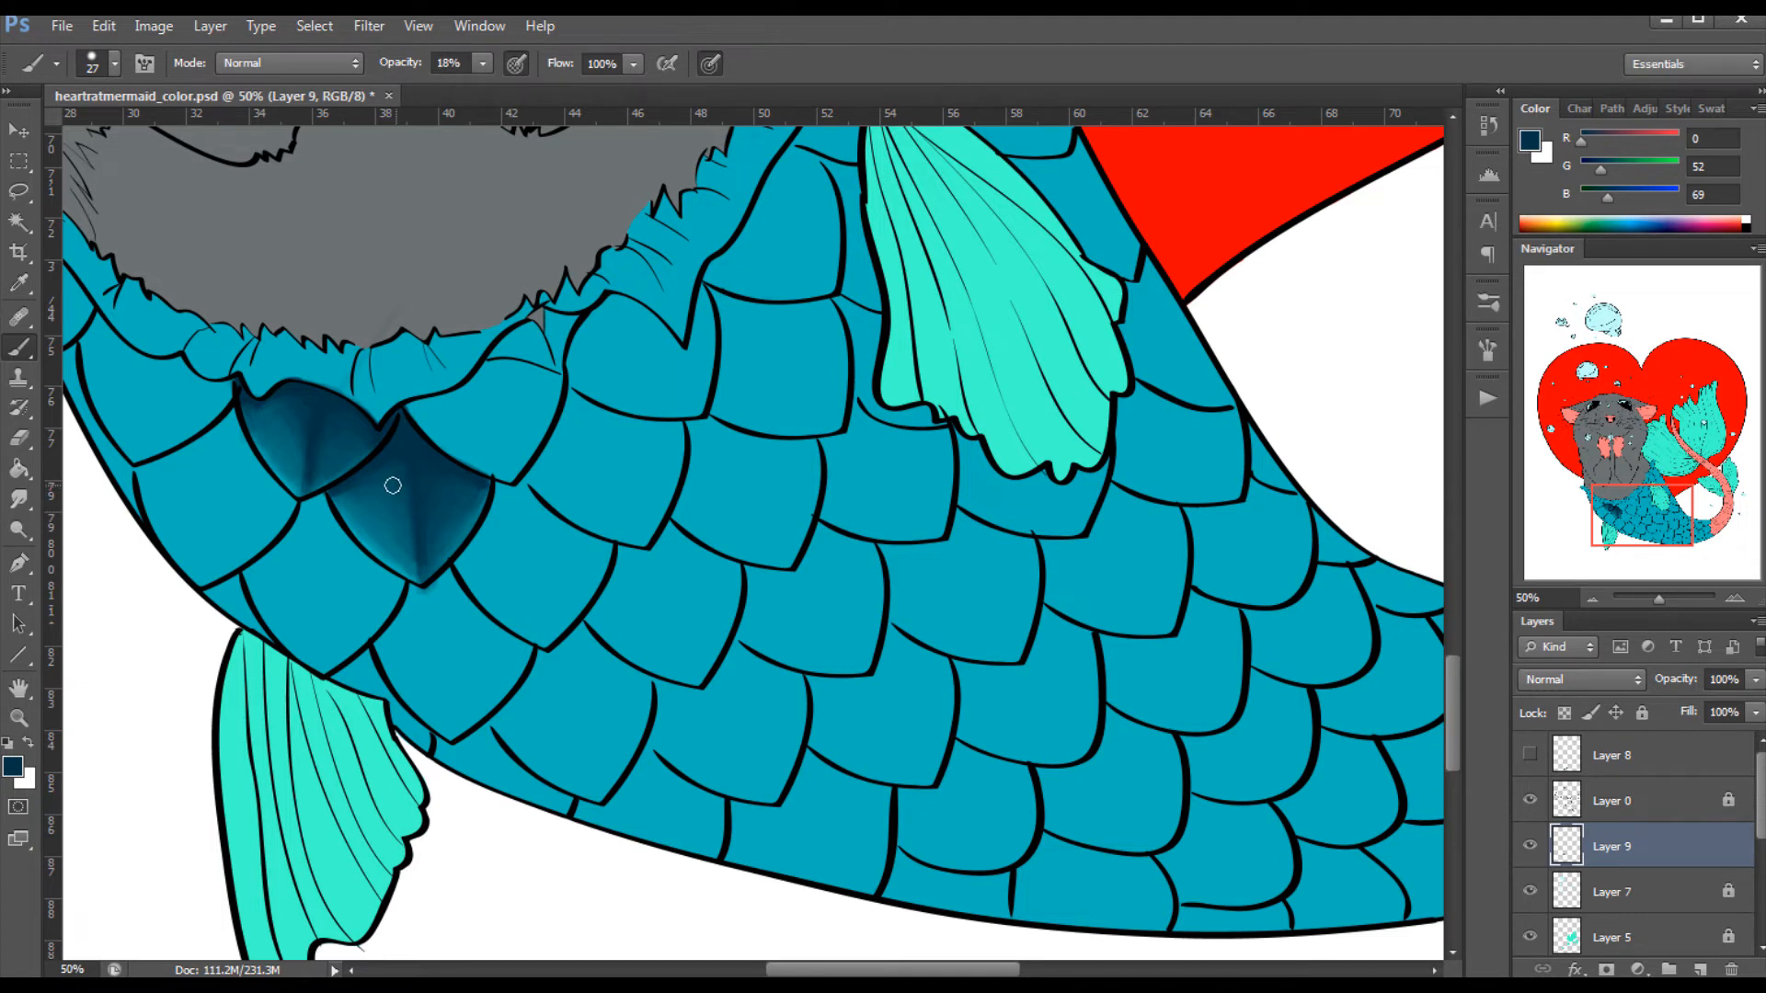
Choose the soft round 65 px brush preset with 0% hardness.
click(115, 64)
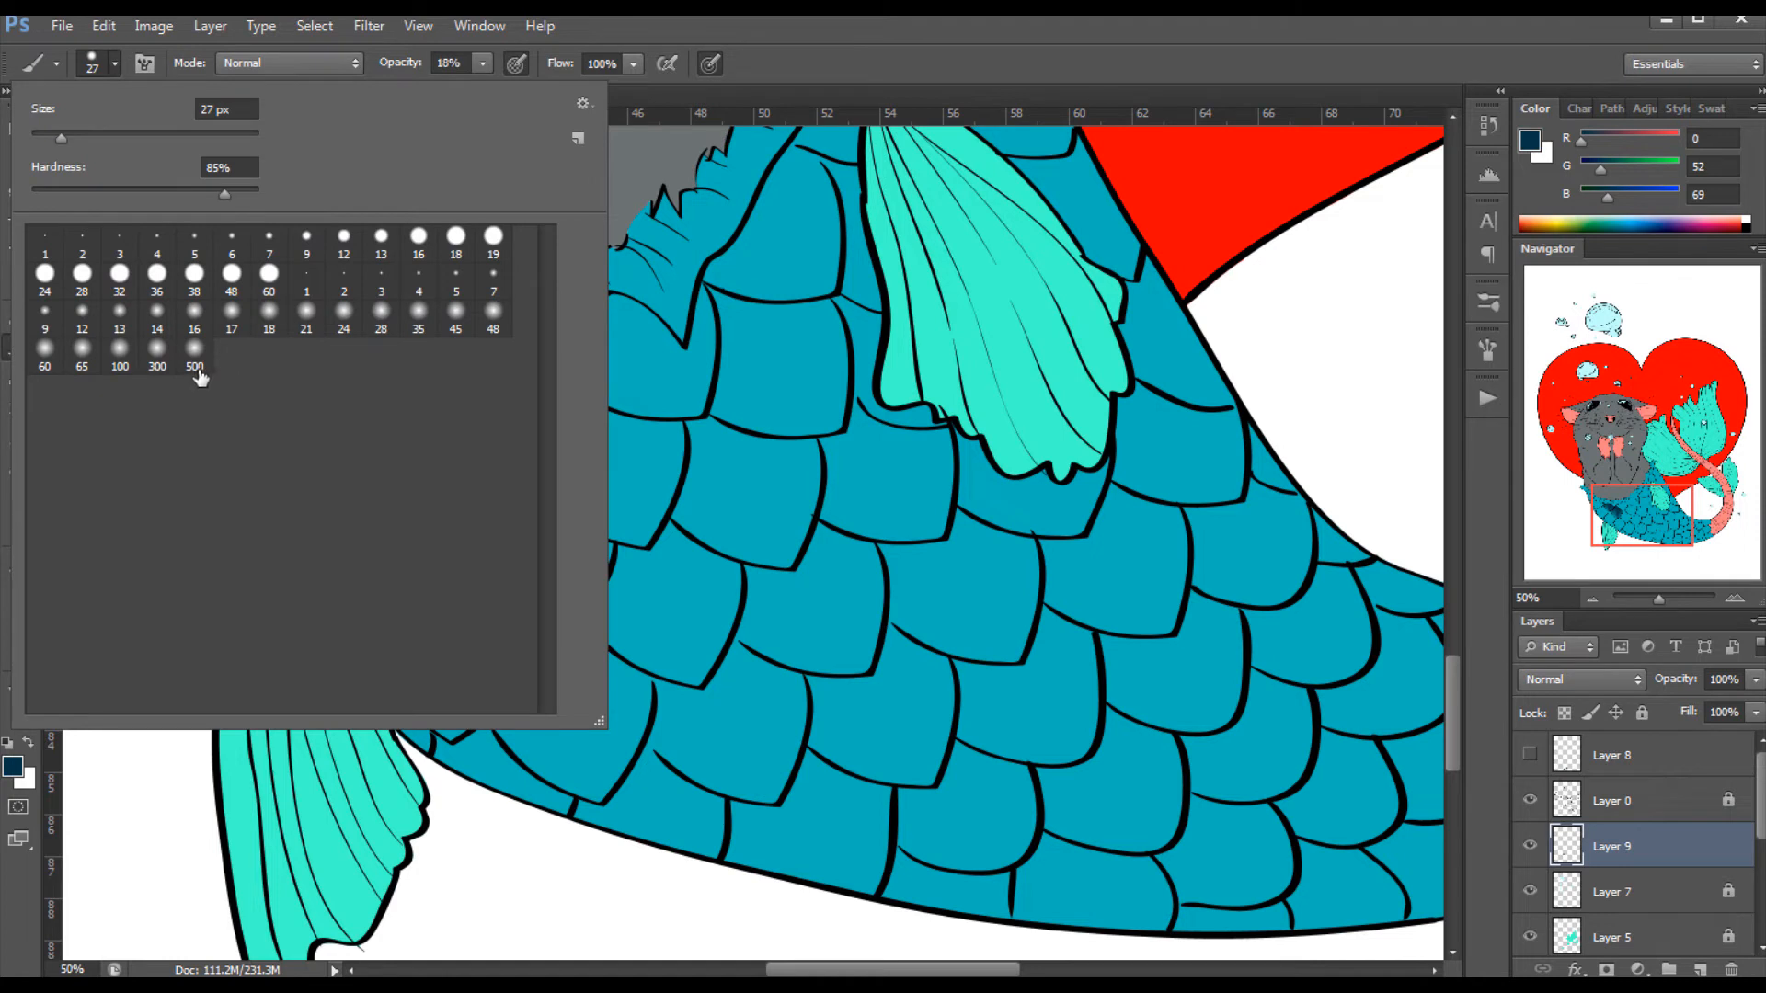
click(155, 356)
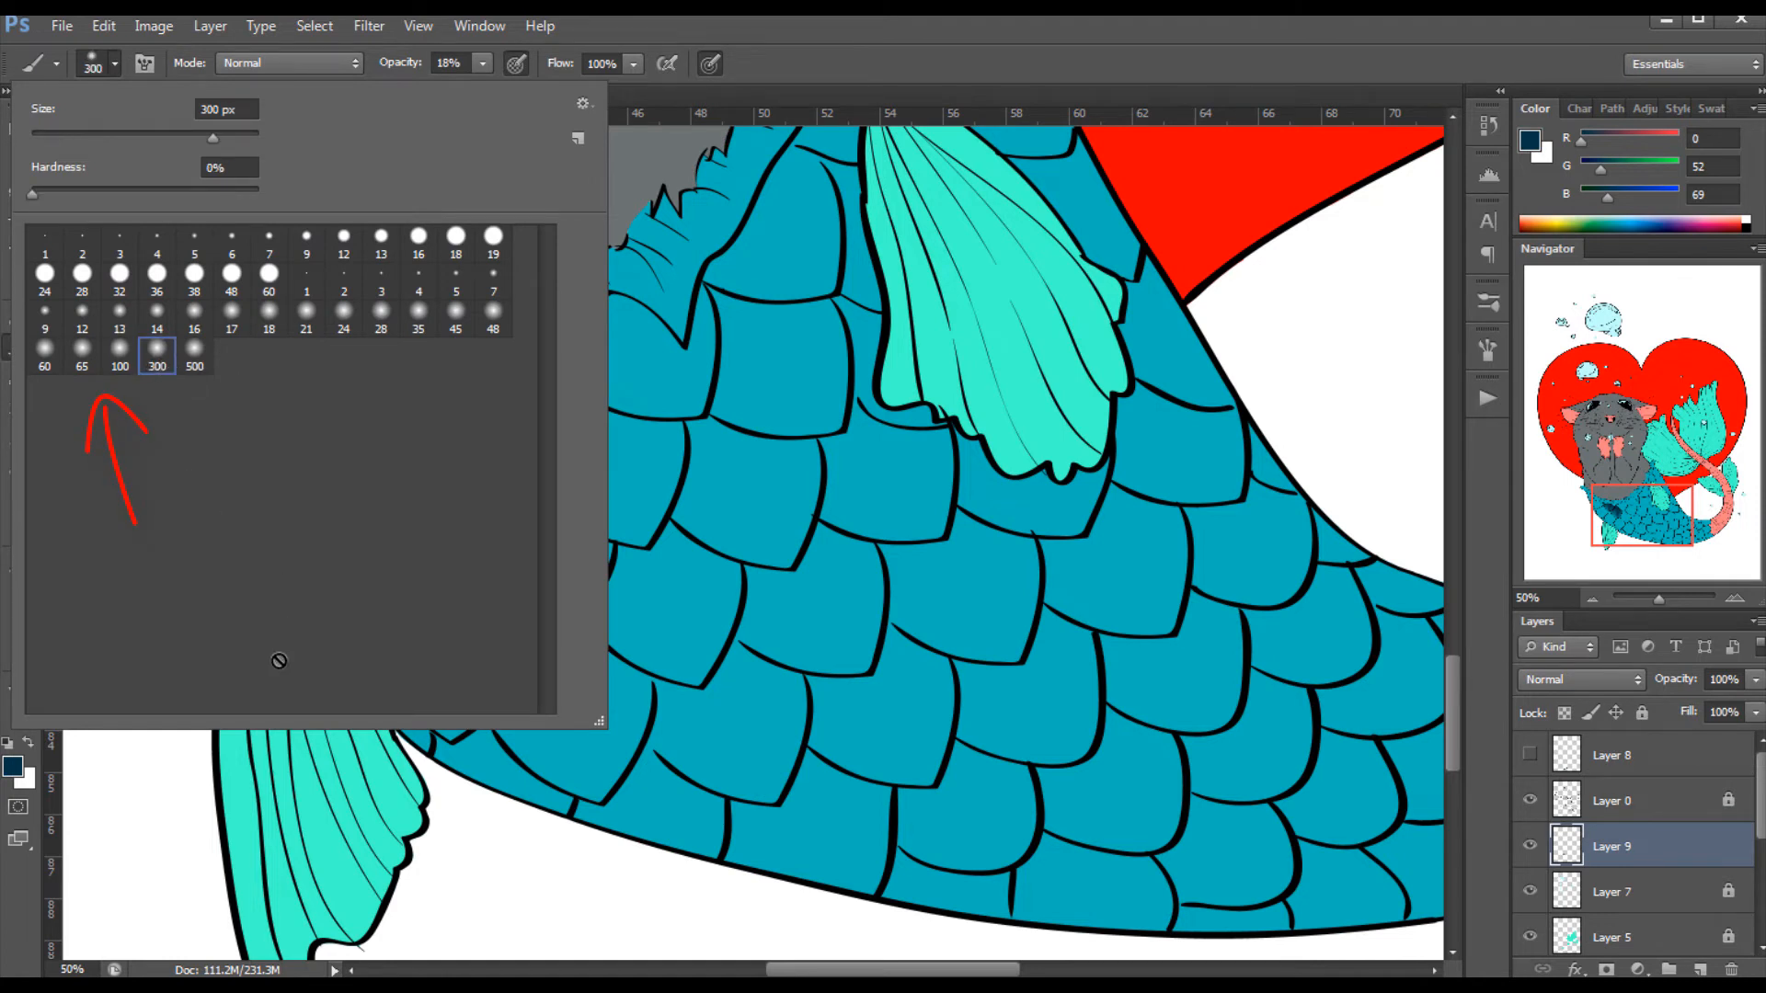
click(69, 359)
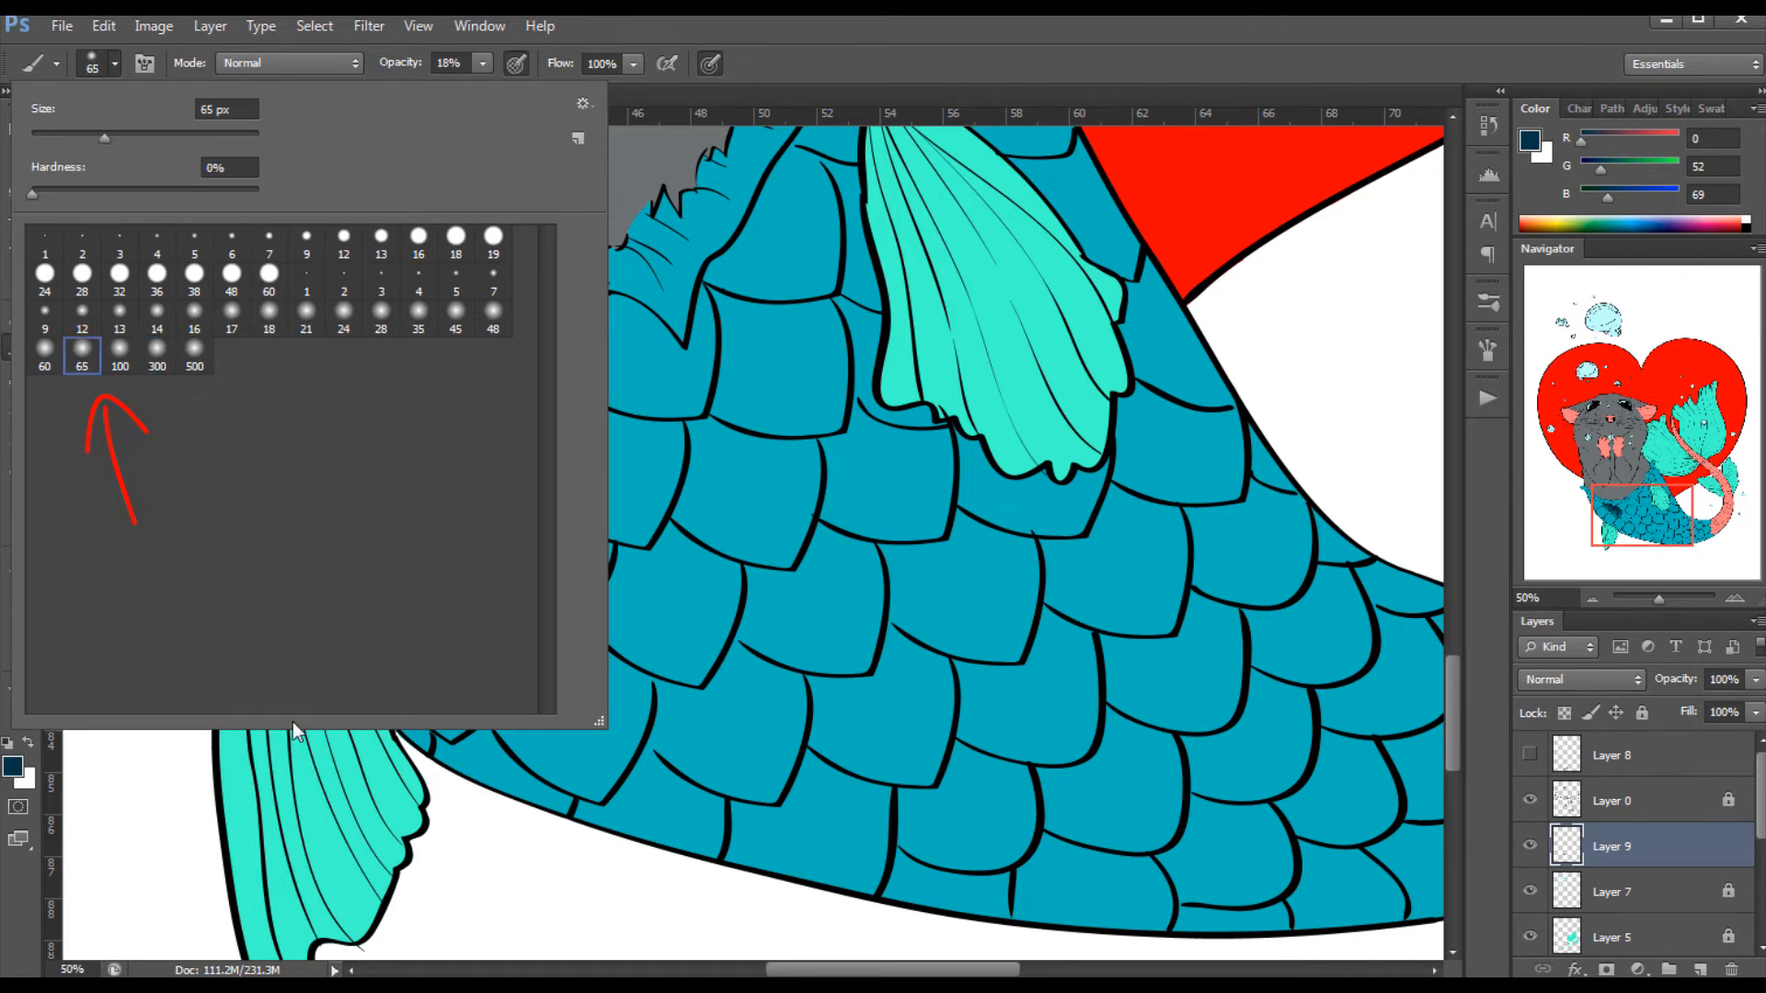
click(797, 63)
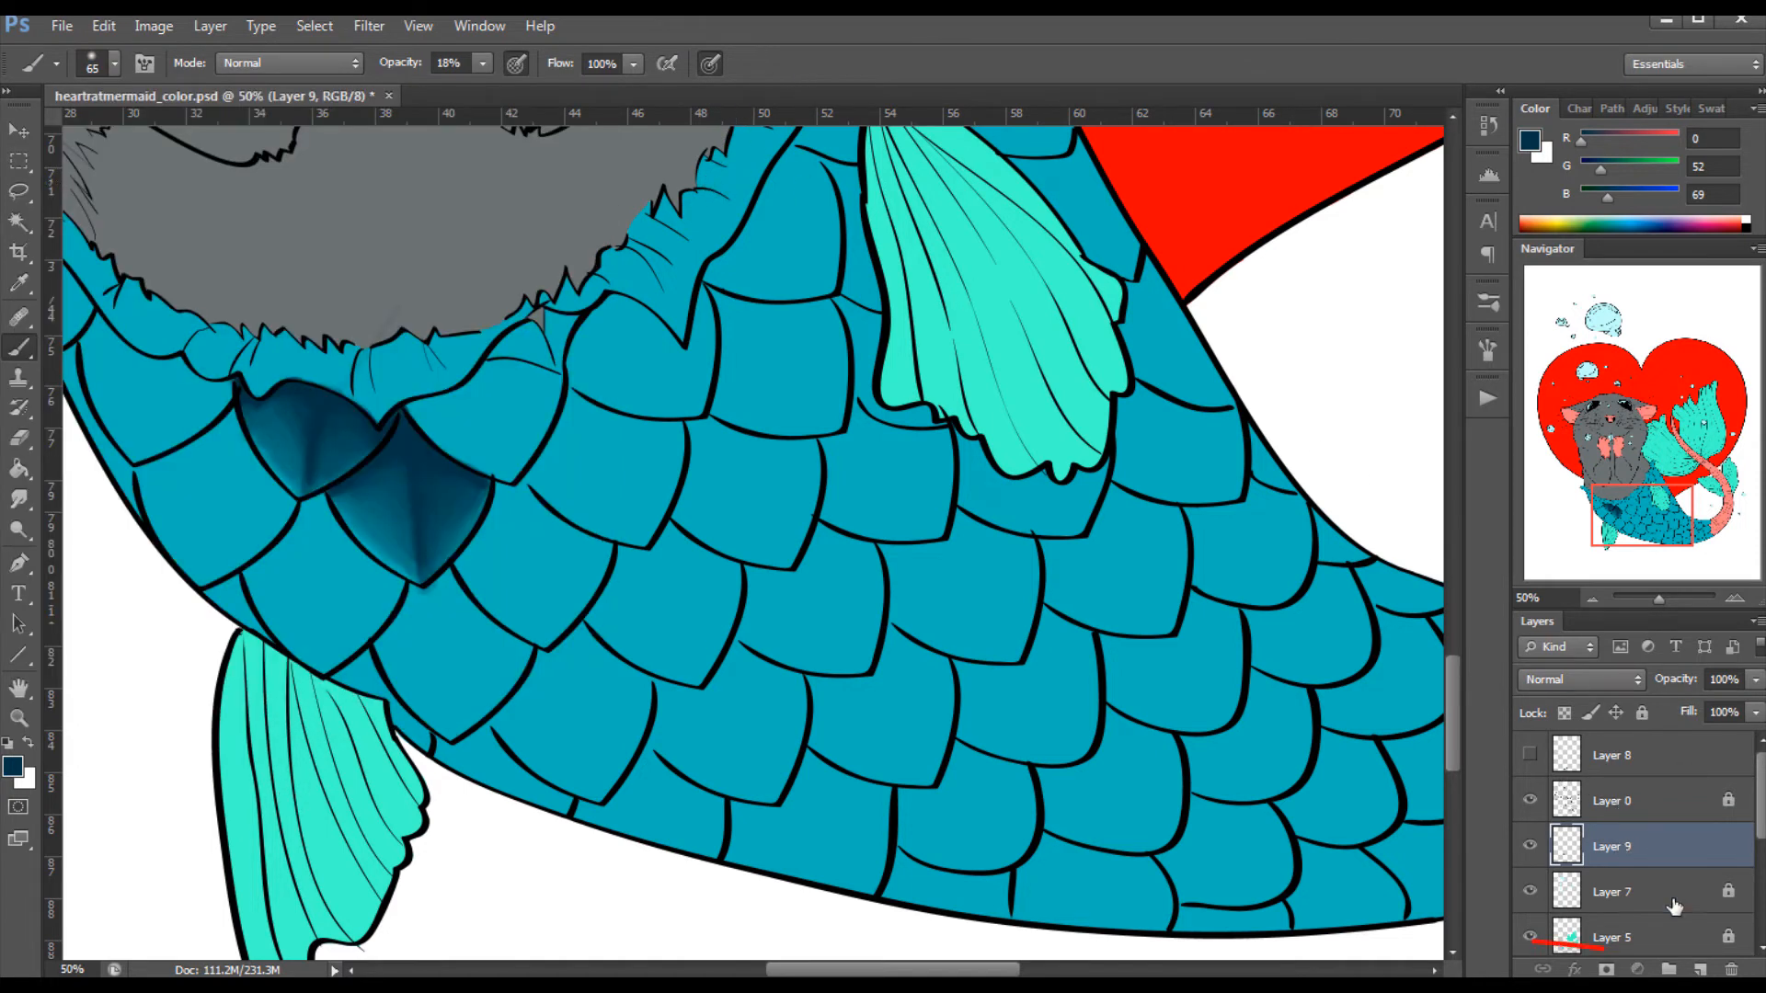
Create a new layer above Layer 9 and name it color_change.
click(1700, 970)
double_click(1625, 849)
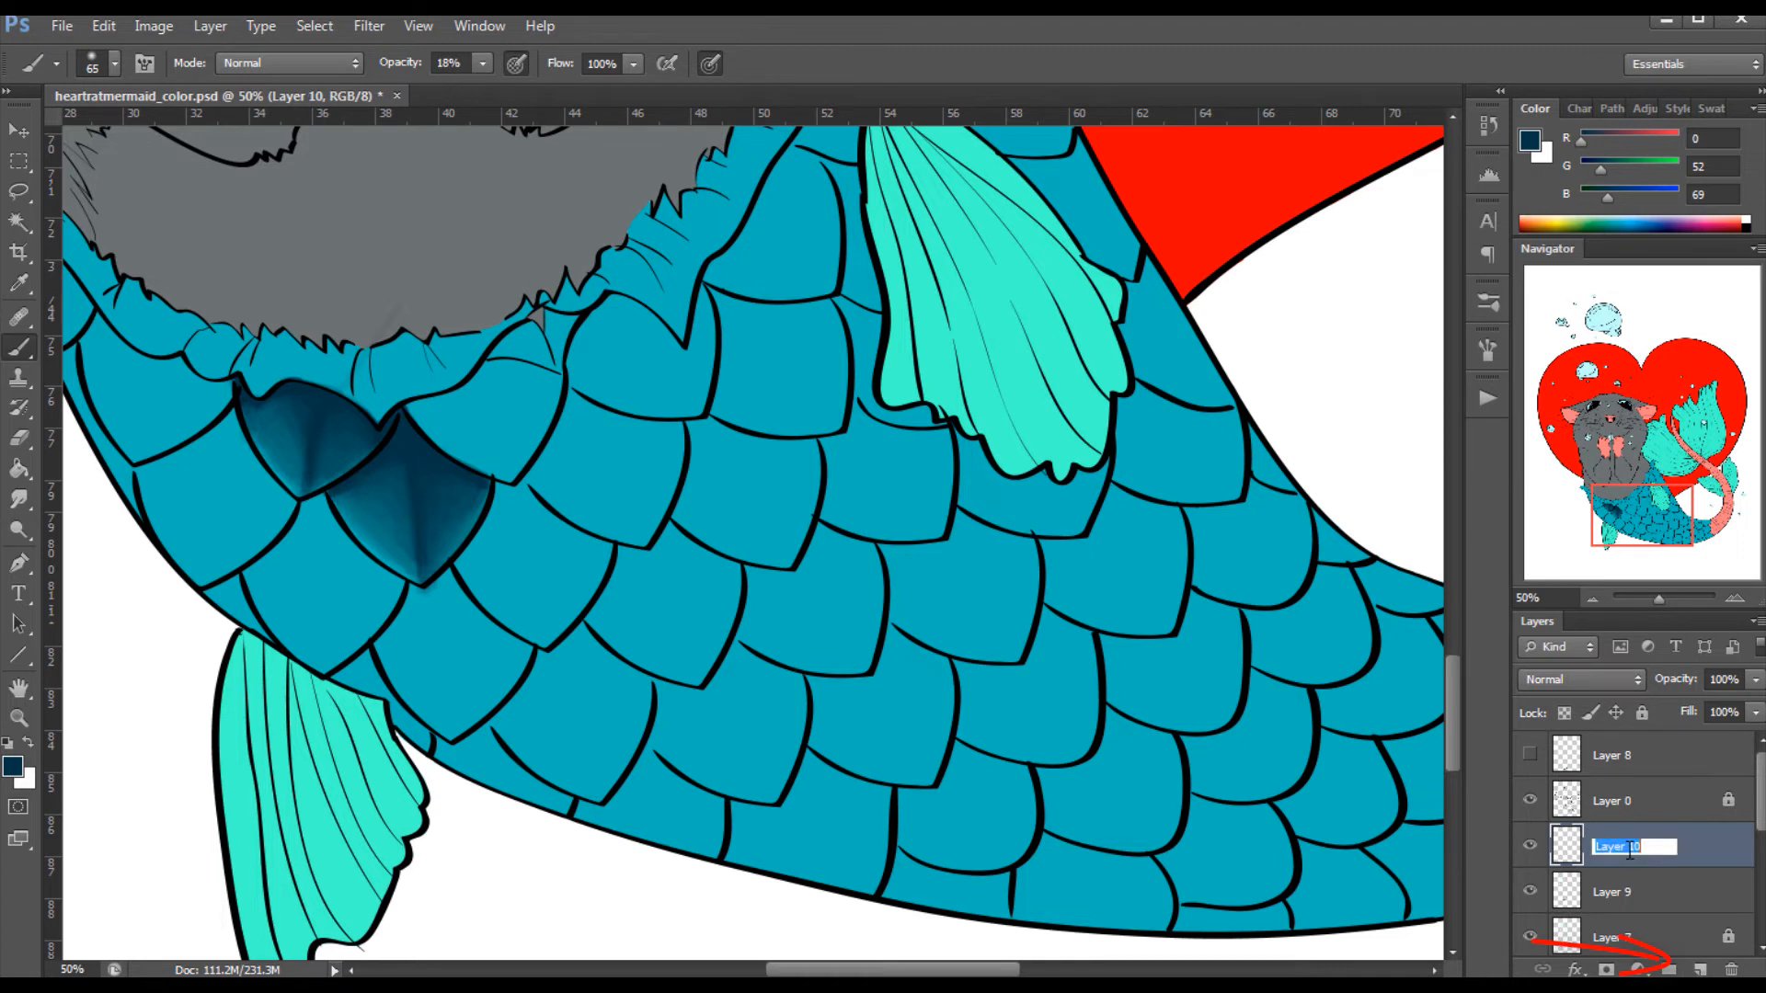
text(color_change)
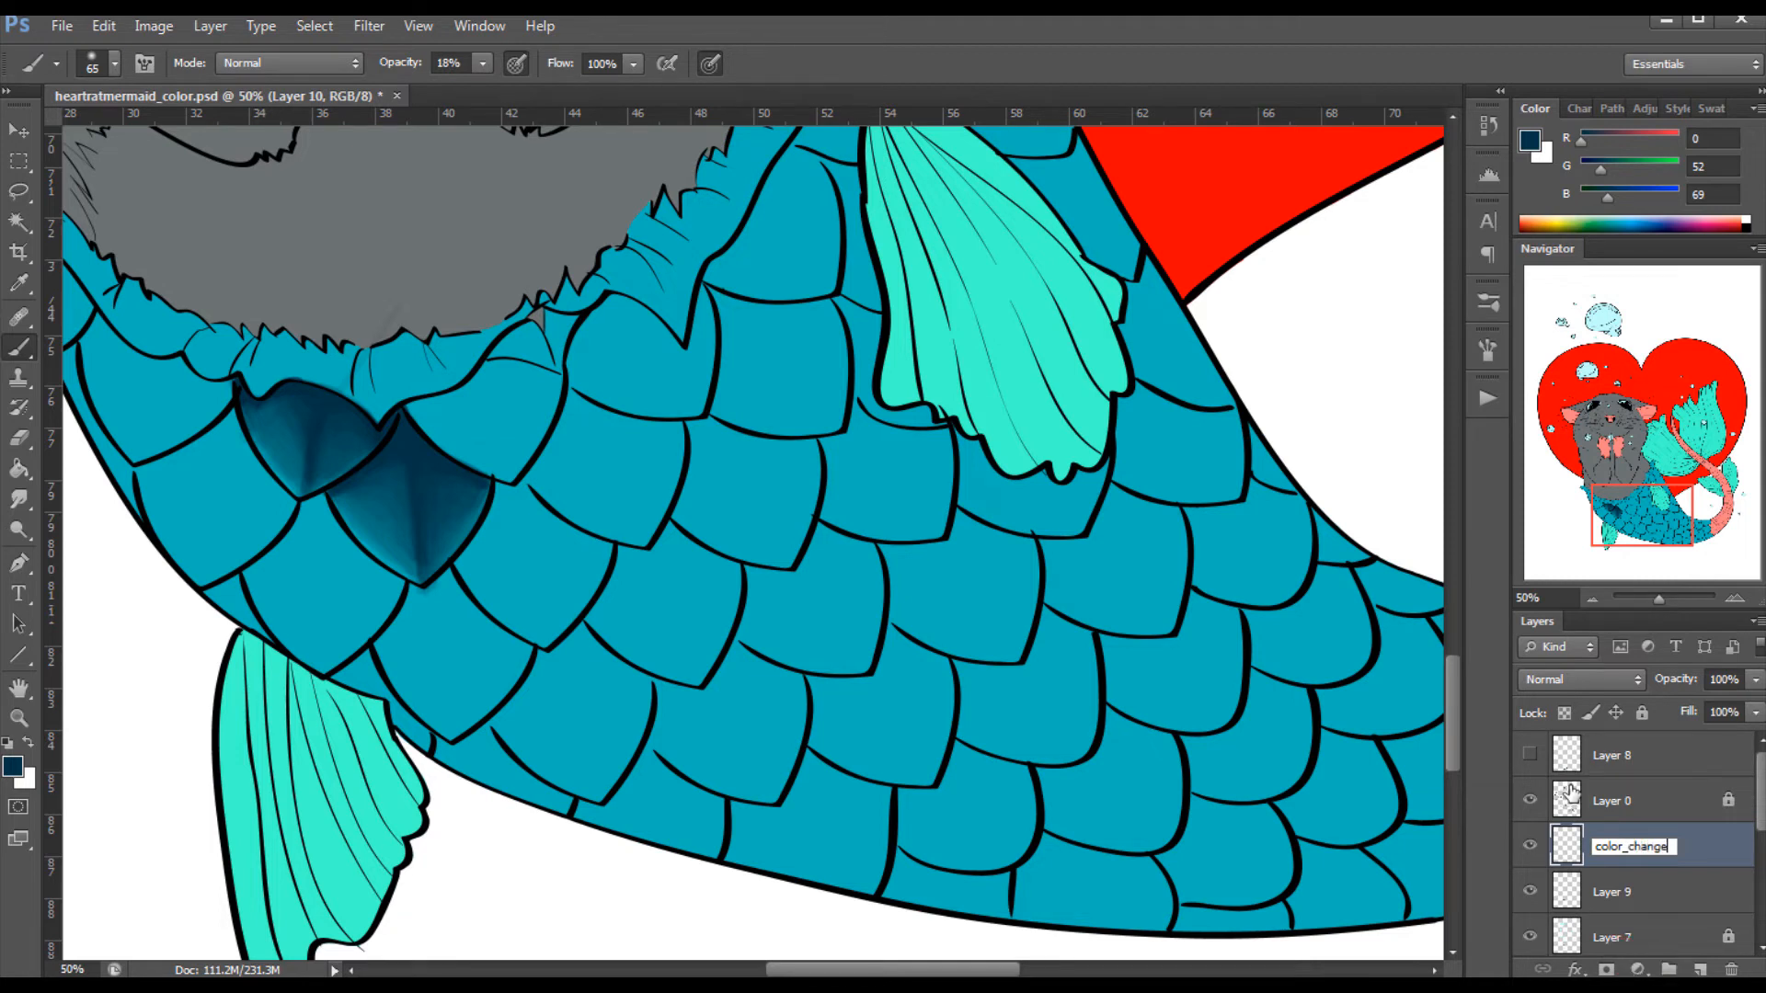
click(1624, 892)
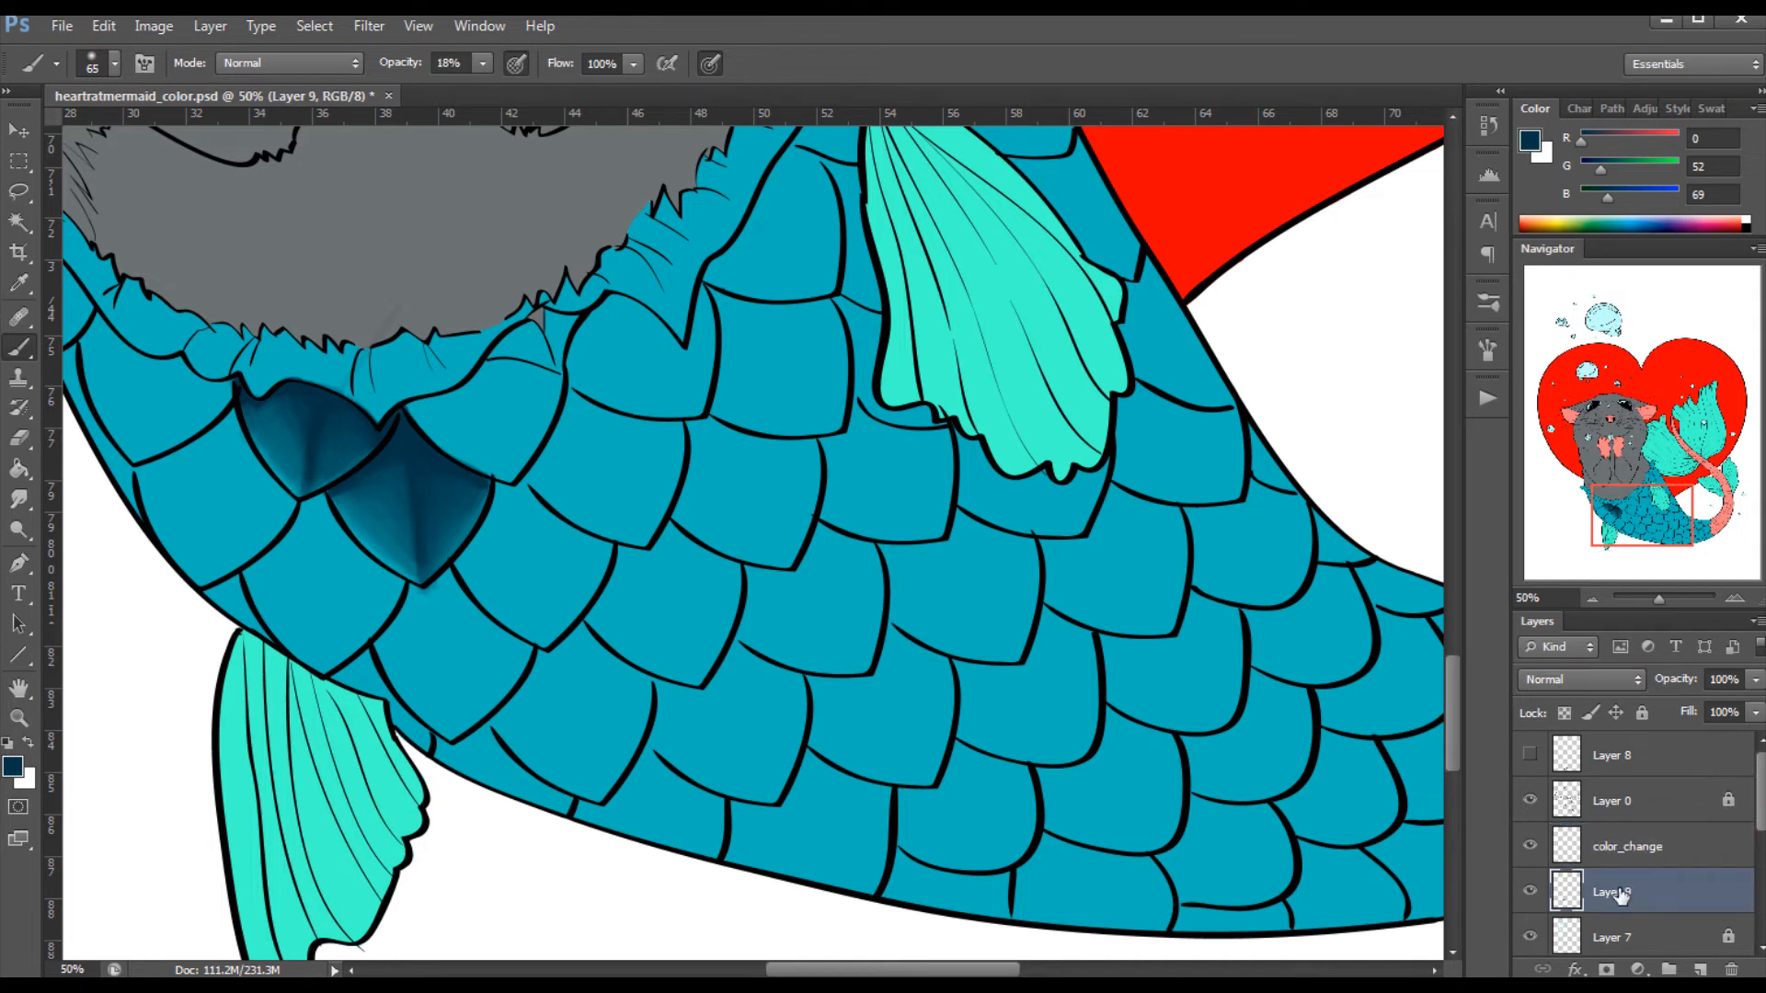
Set the color_change layer's blend mode to Color.
click(1623, 847)
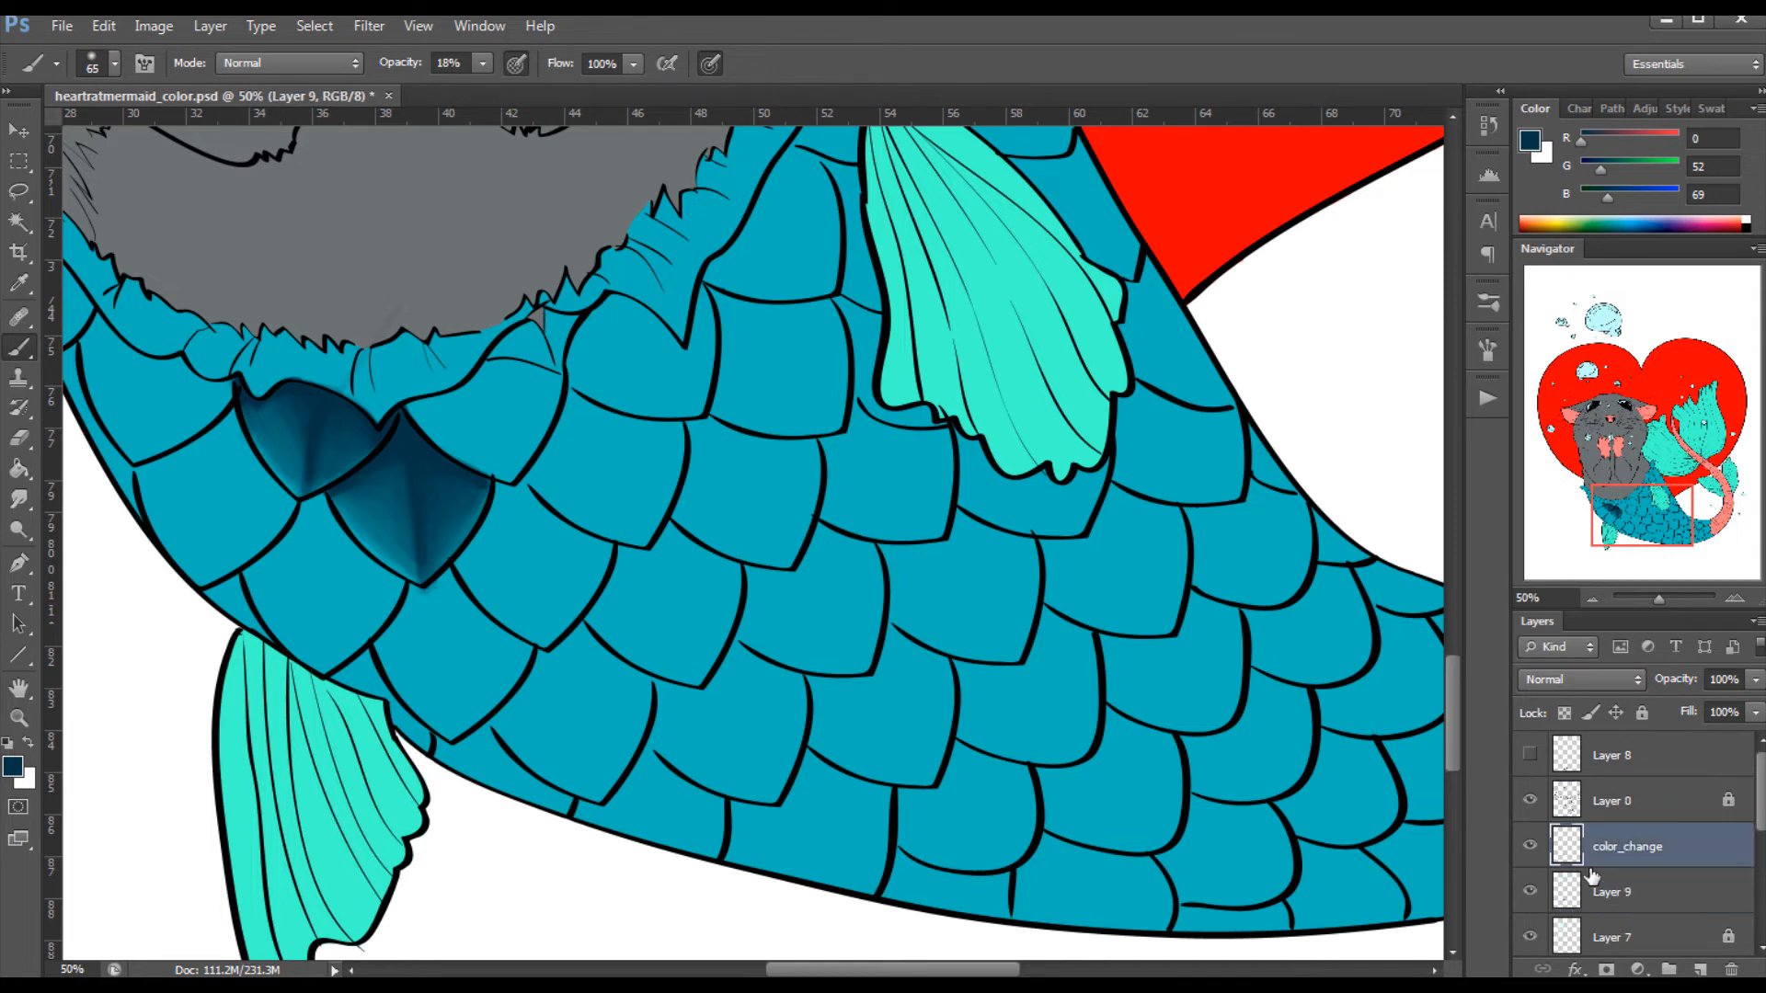
click(1587, 679)
click(1558, 642)
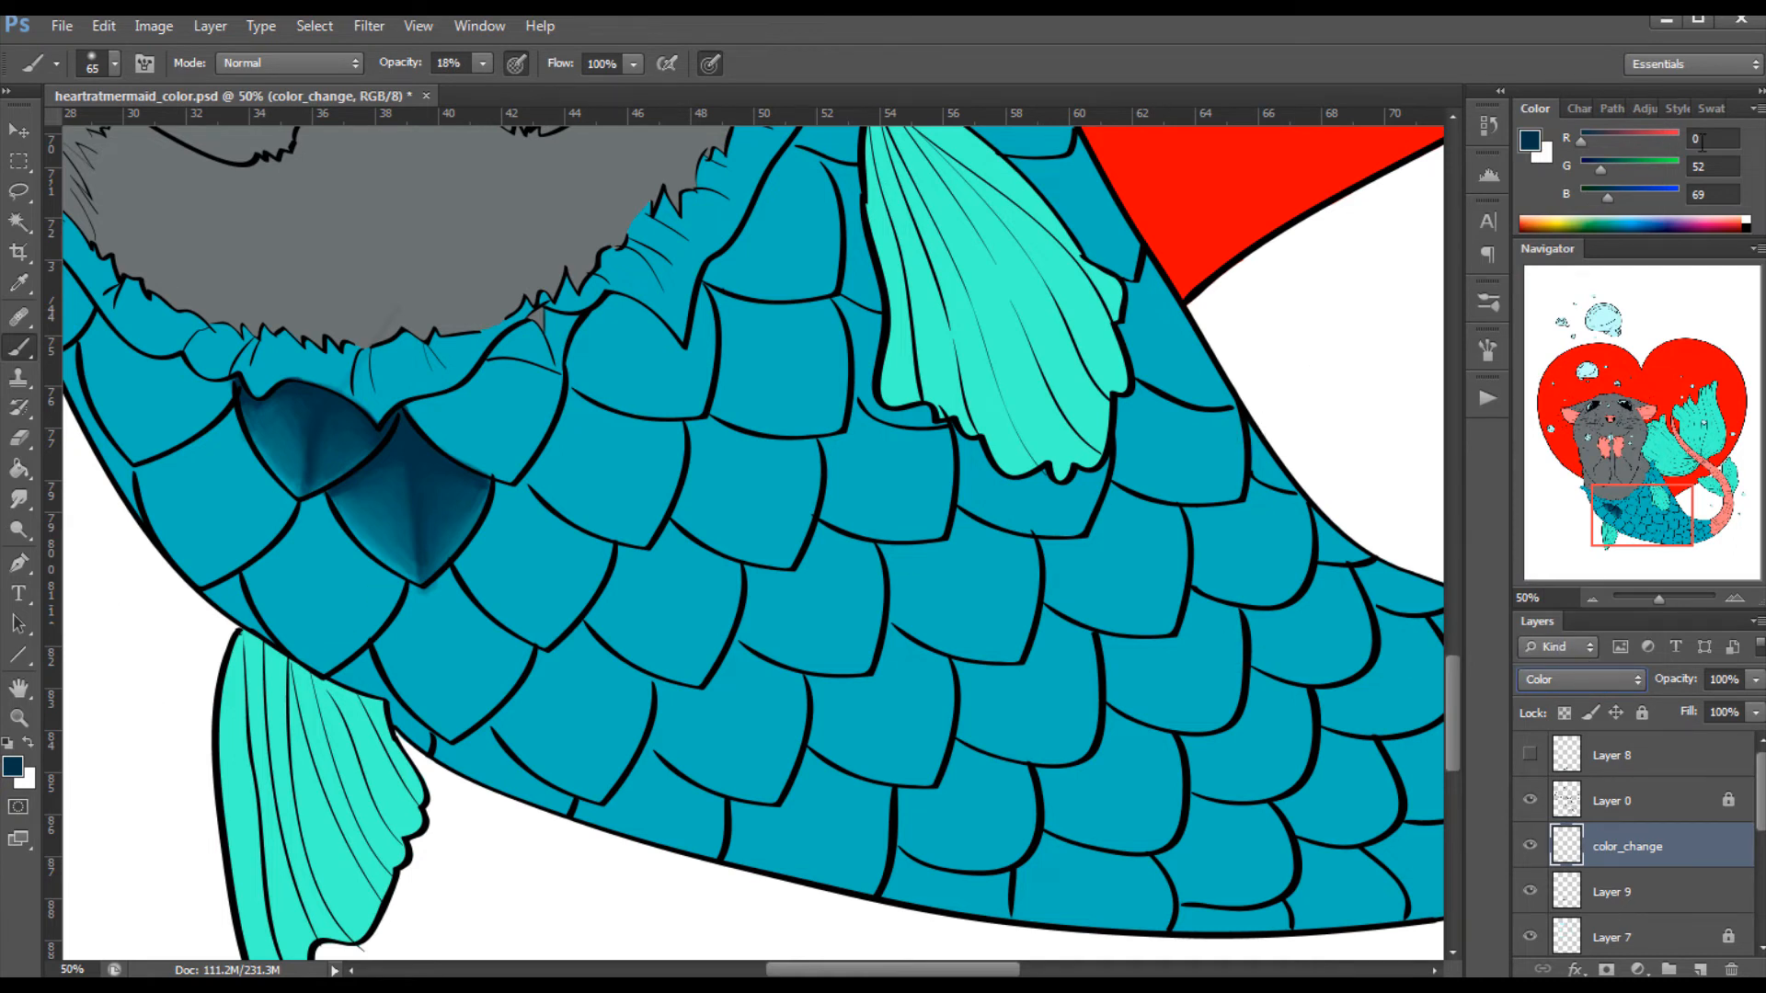
Set the brush colour to light purple, RGB 185, 140, 255, and the brush opacity to 8%.
drag(1620, 163, 1661, 142)
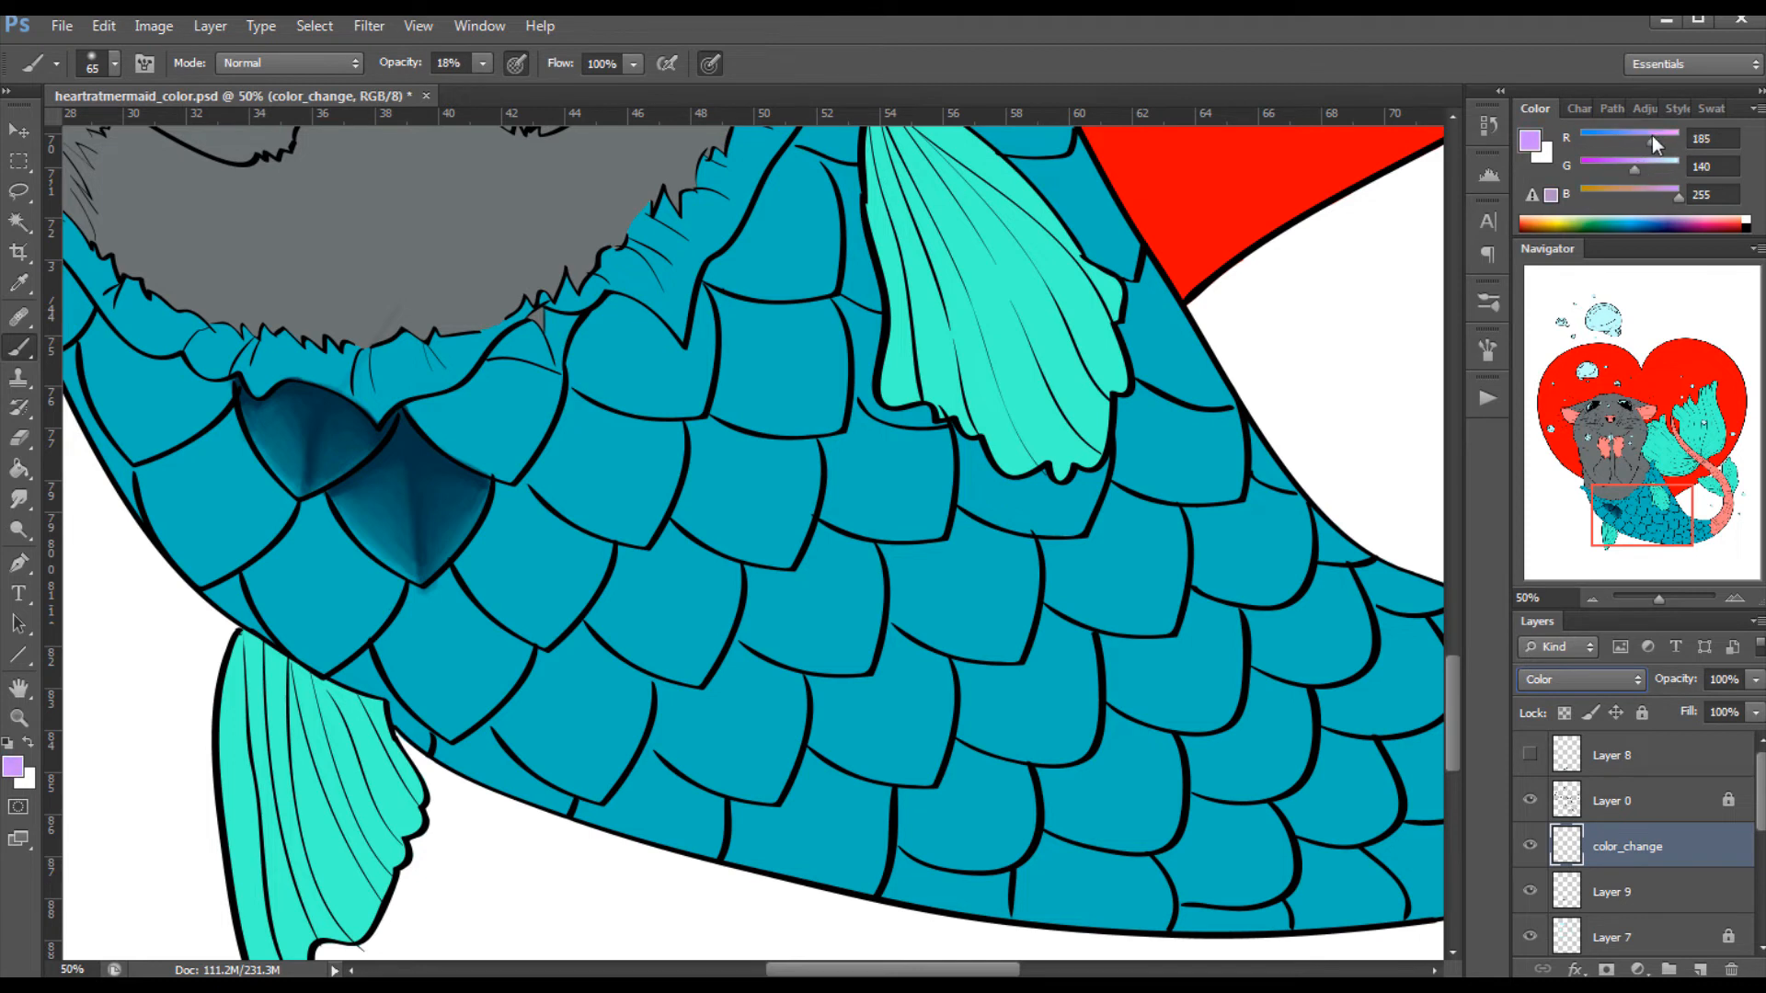
click(484, 63)
click(472, 88)
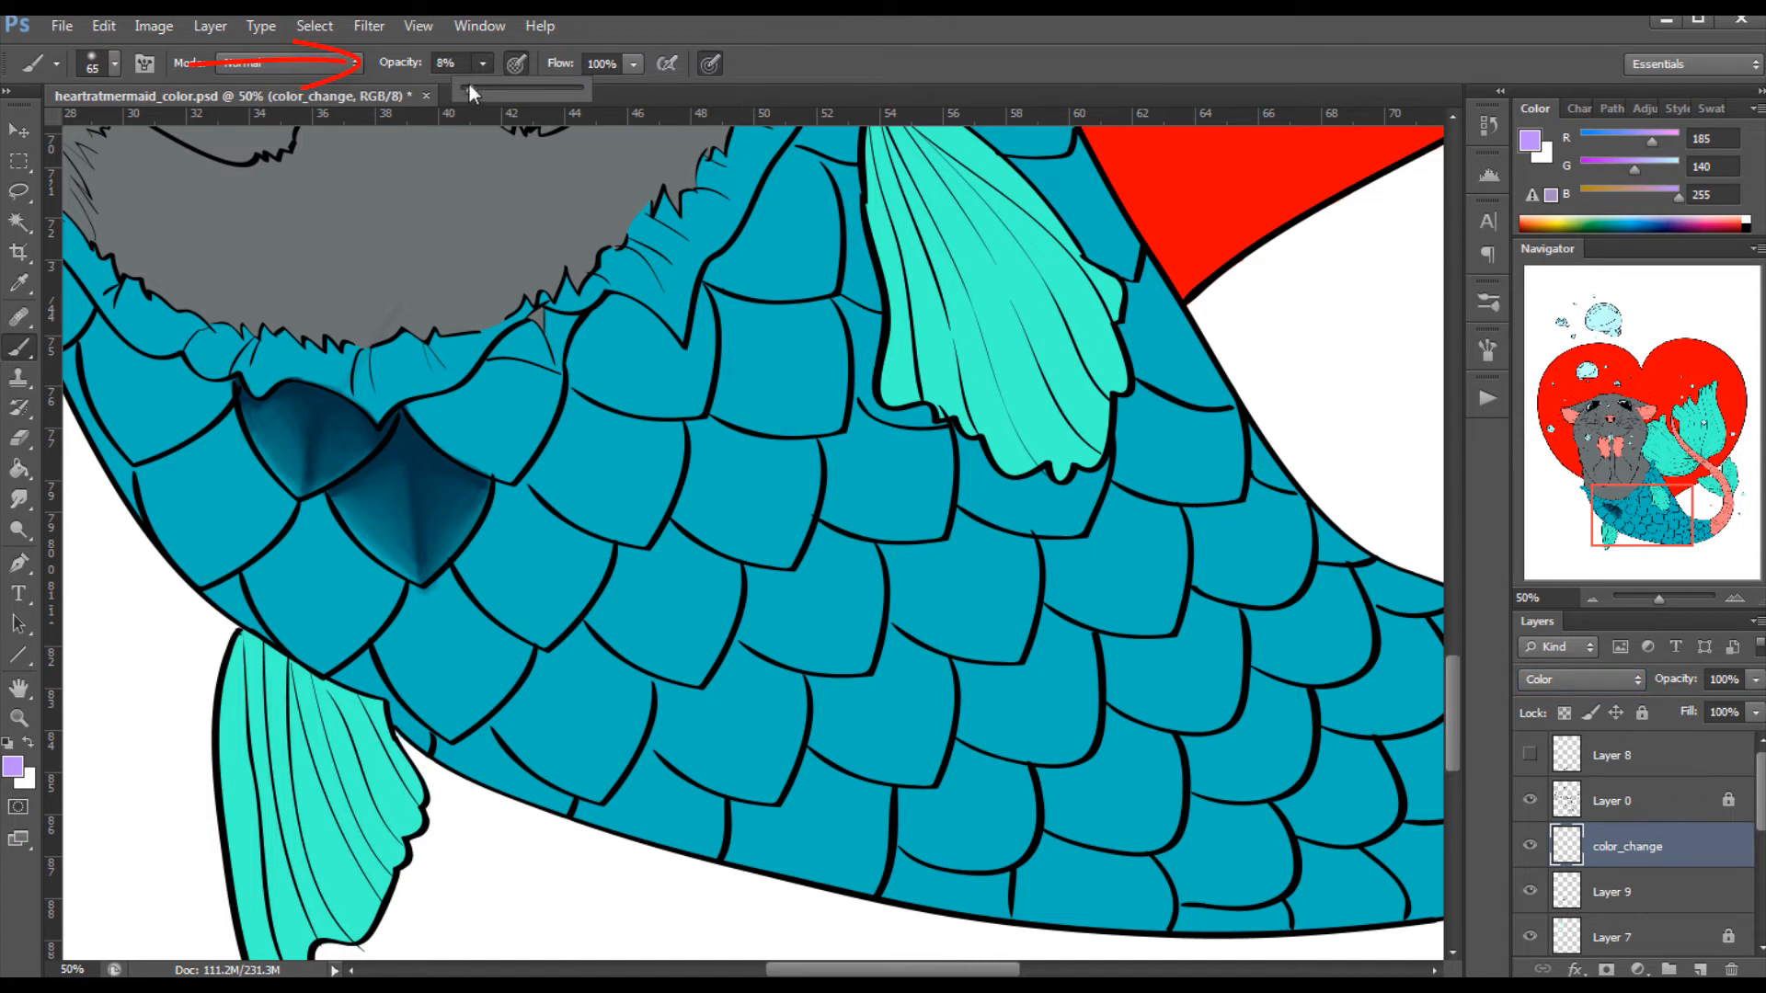
Tint the two shaded scales on color_change with light purple strokes at 7% opacity and orange strokes, RGB 255, 176, 0.
click(318, 463)
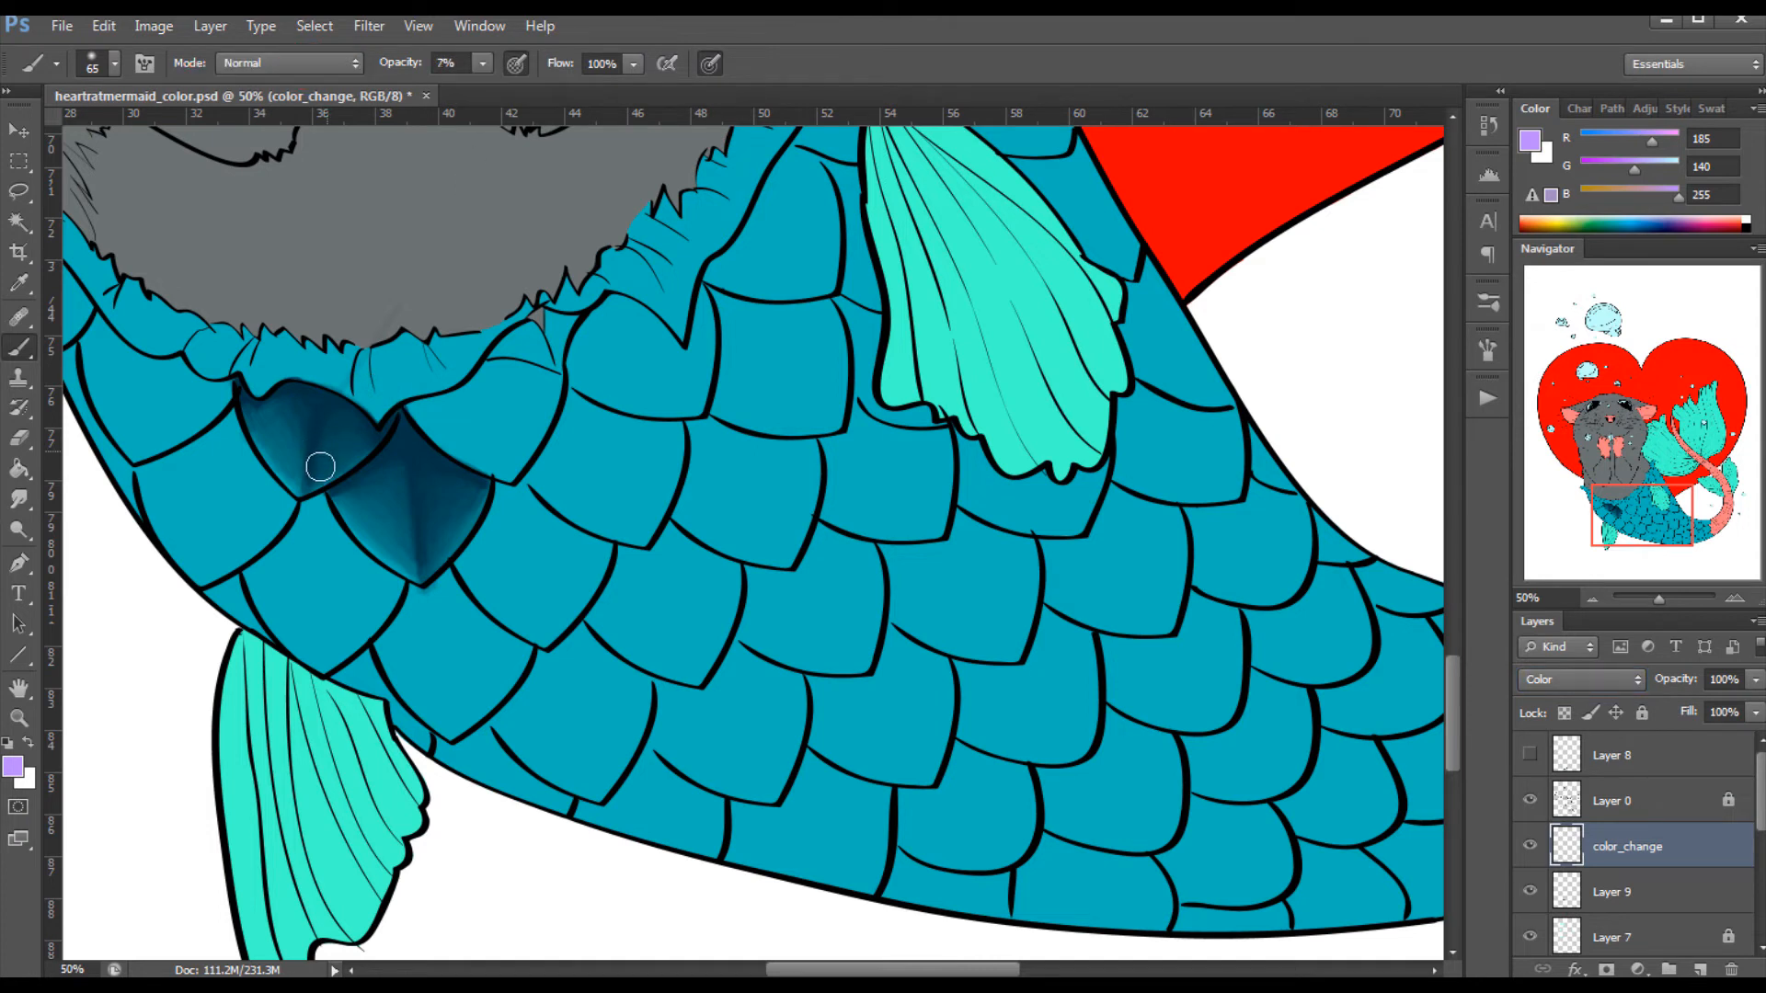
mouse_move(311, 487)
mouse_down()
mouse_move(315, 395)
mouse_move(426, 559)
mouse_move(465, 526)
mouse_move(298, 391)
mouse_up()
click(1700, 220)
click(1556, 226)
click(1546, 223)
mouse_move(409, 580)
mouse_down()
mouse_move(274, 429)
mouse_move(337, 302)
mouse_up()
Soften the colour tint on the two scales with a 100 px Eraser at 15% opacity.
click(18, 438)
click(114, 63)
click(395, 63)
click(291, 94)
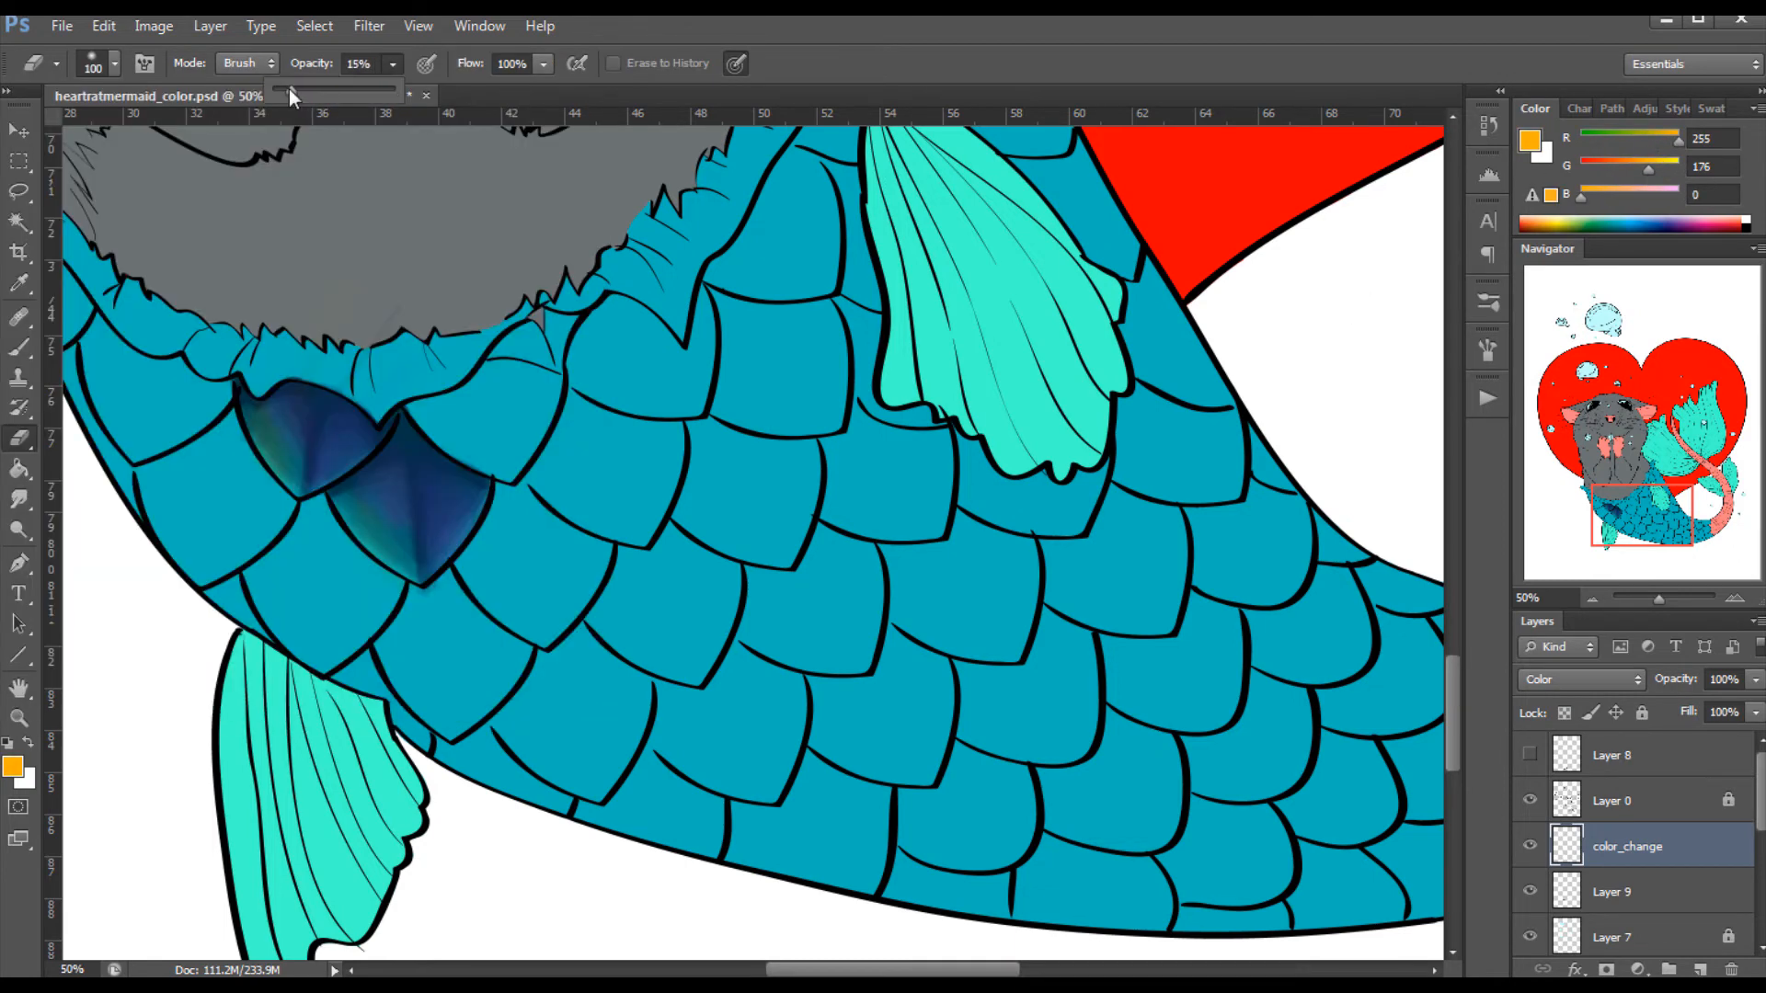
mouse_move(288, 400)
mouse_down()
mouse_move(420, 537)
mouse_move(318, 399)
mouse_up()
click(18, 350)
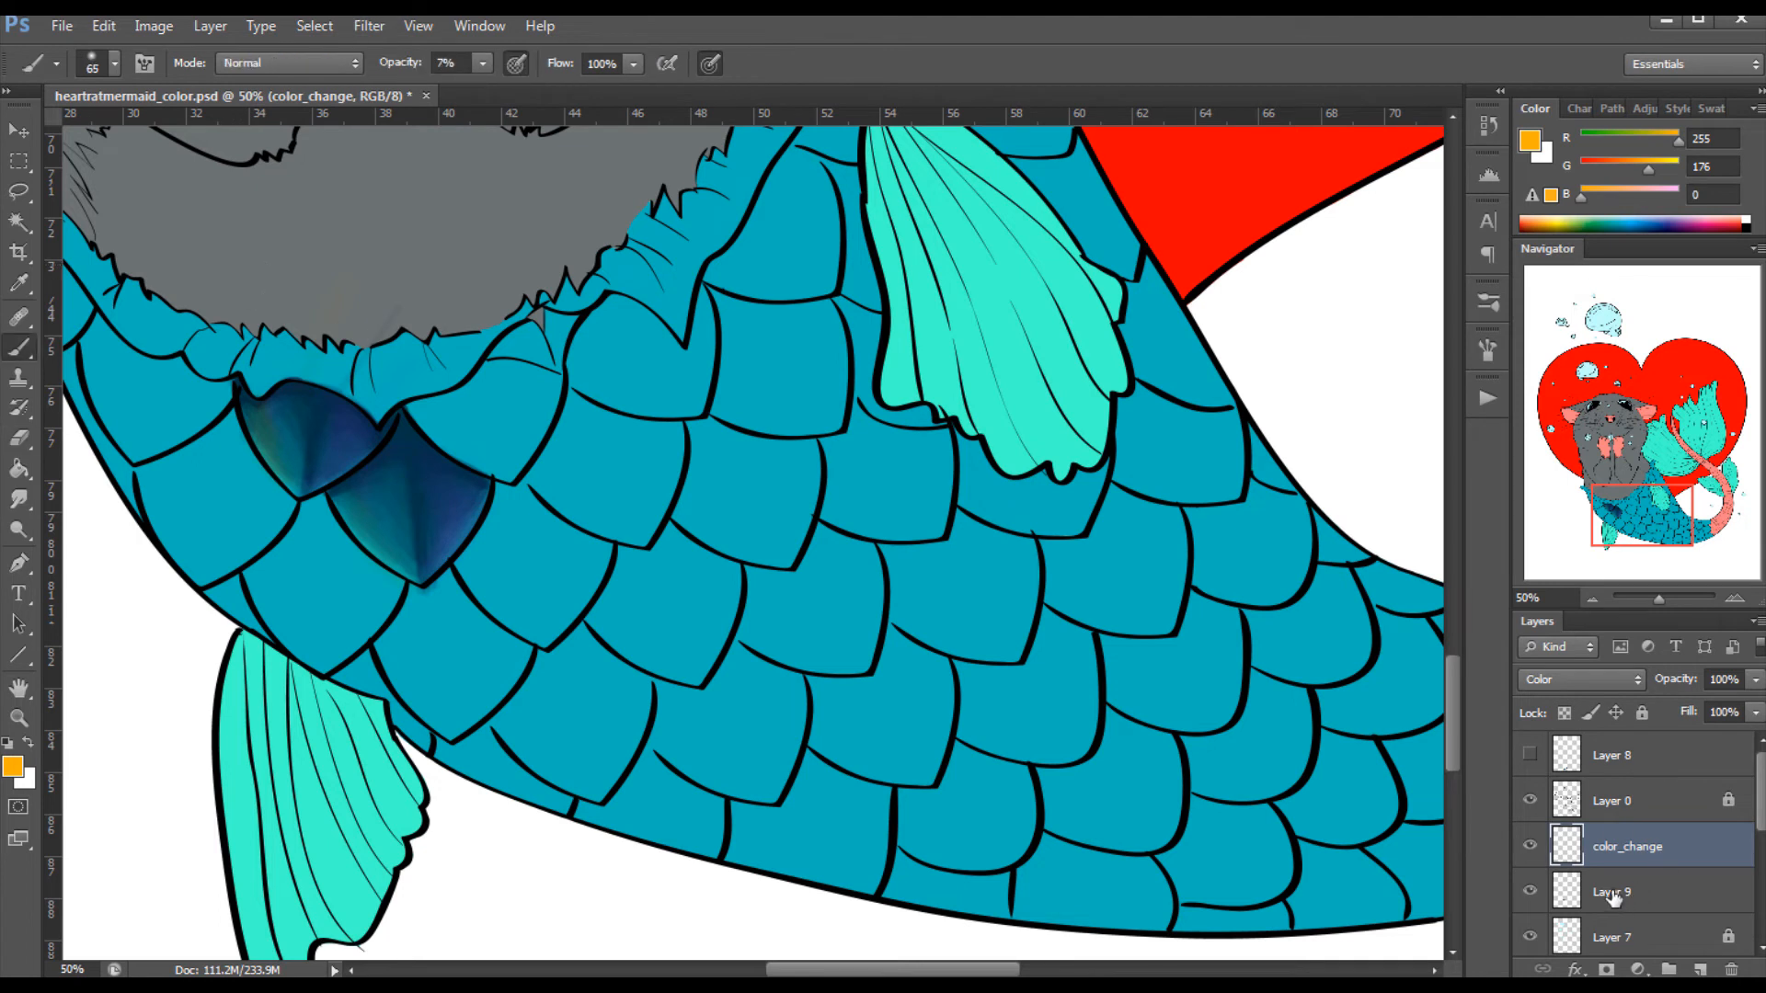
Create a new layer above Layer 9 and name it highlight.
click(1614, 899)
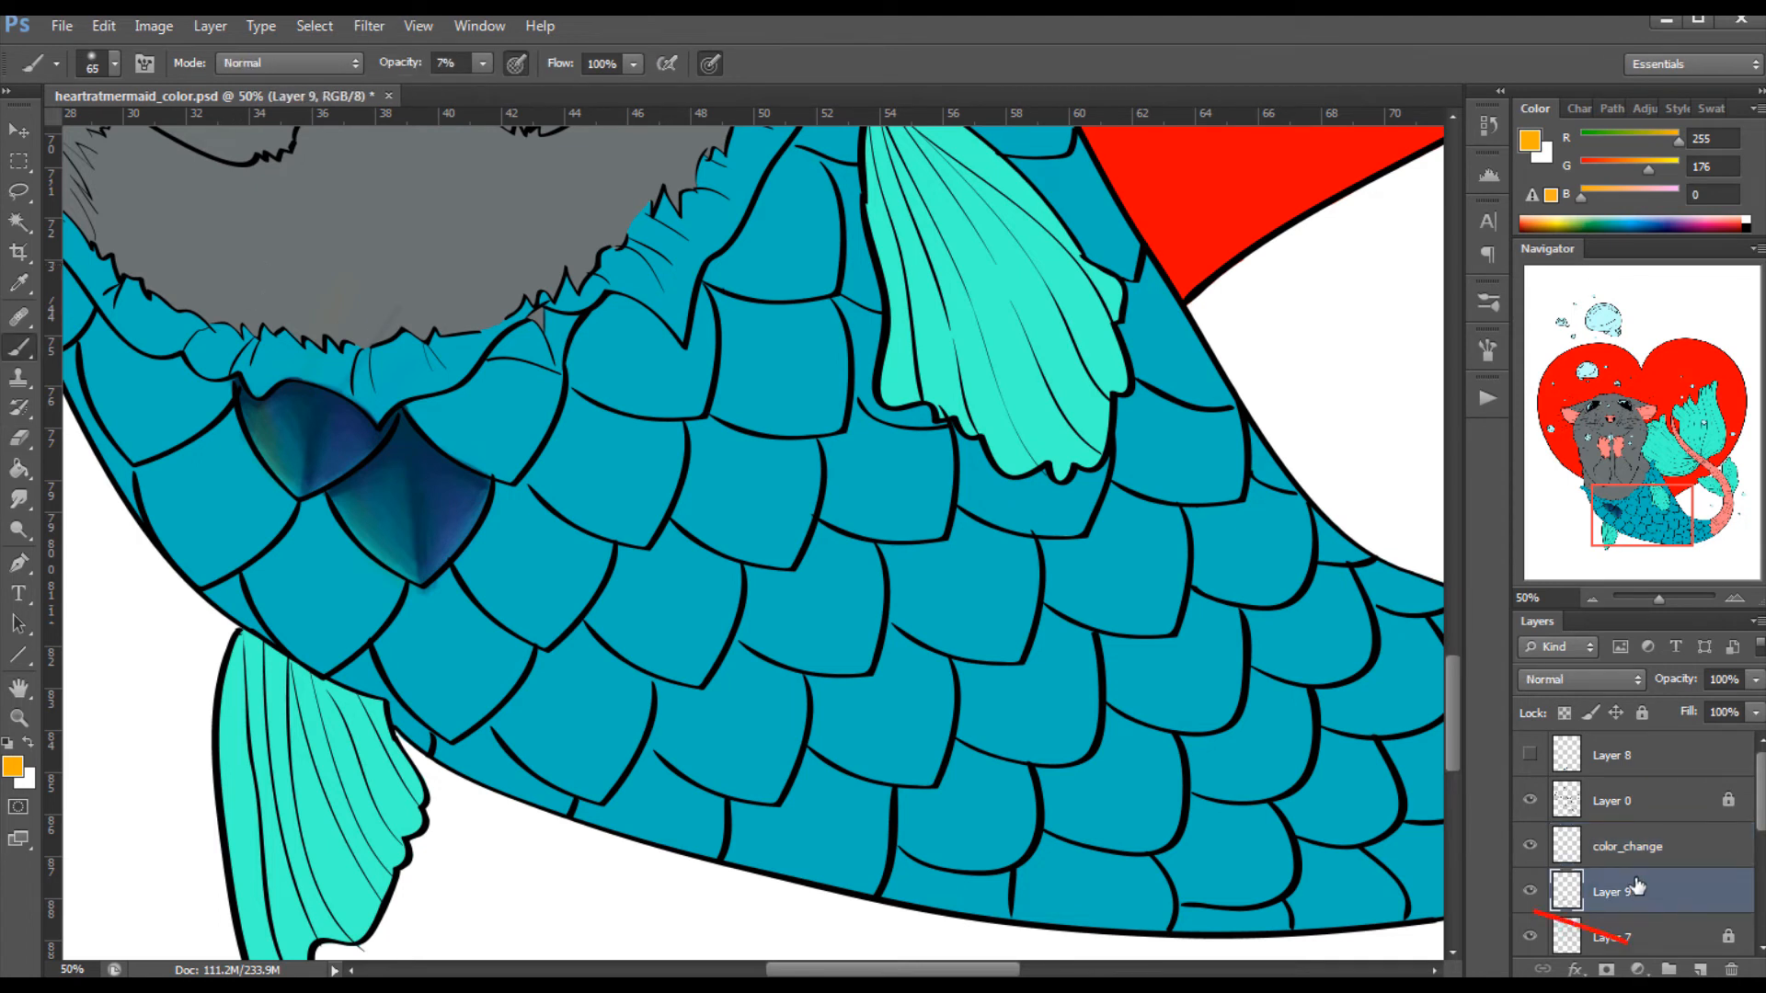
click(1701, 970)
double_click(1611, 892)
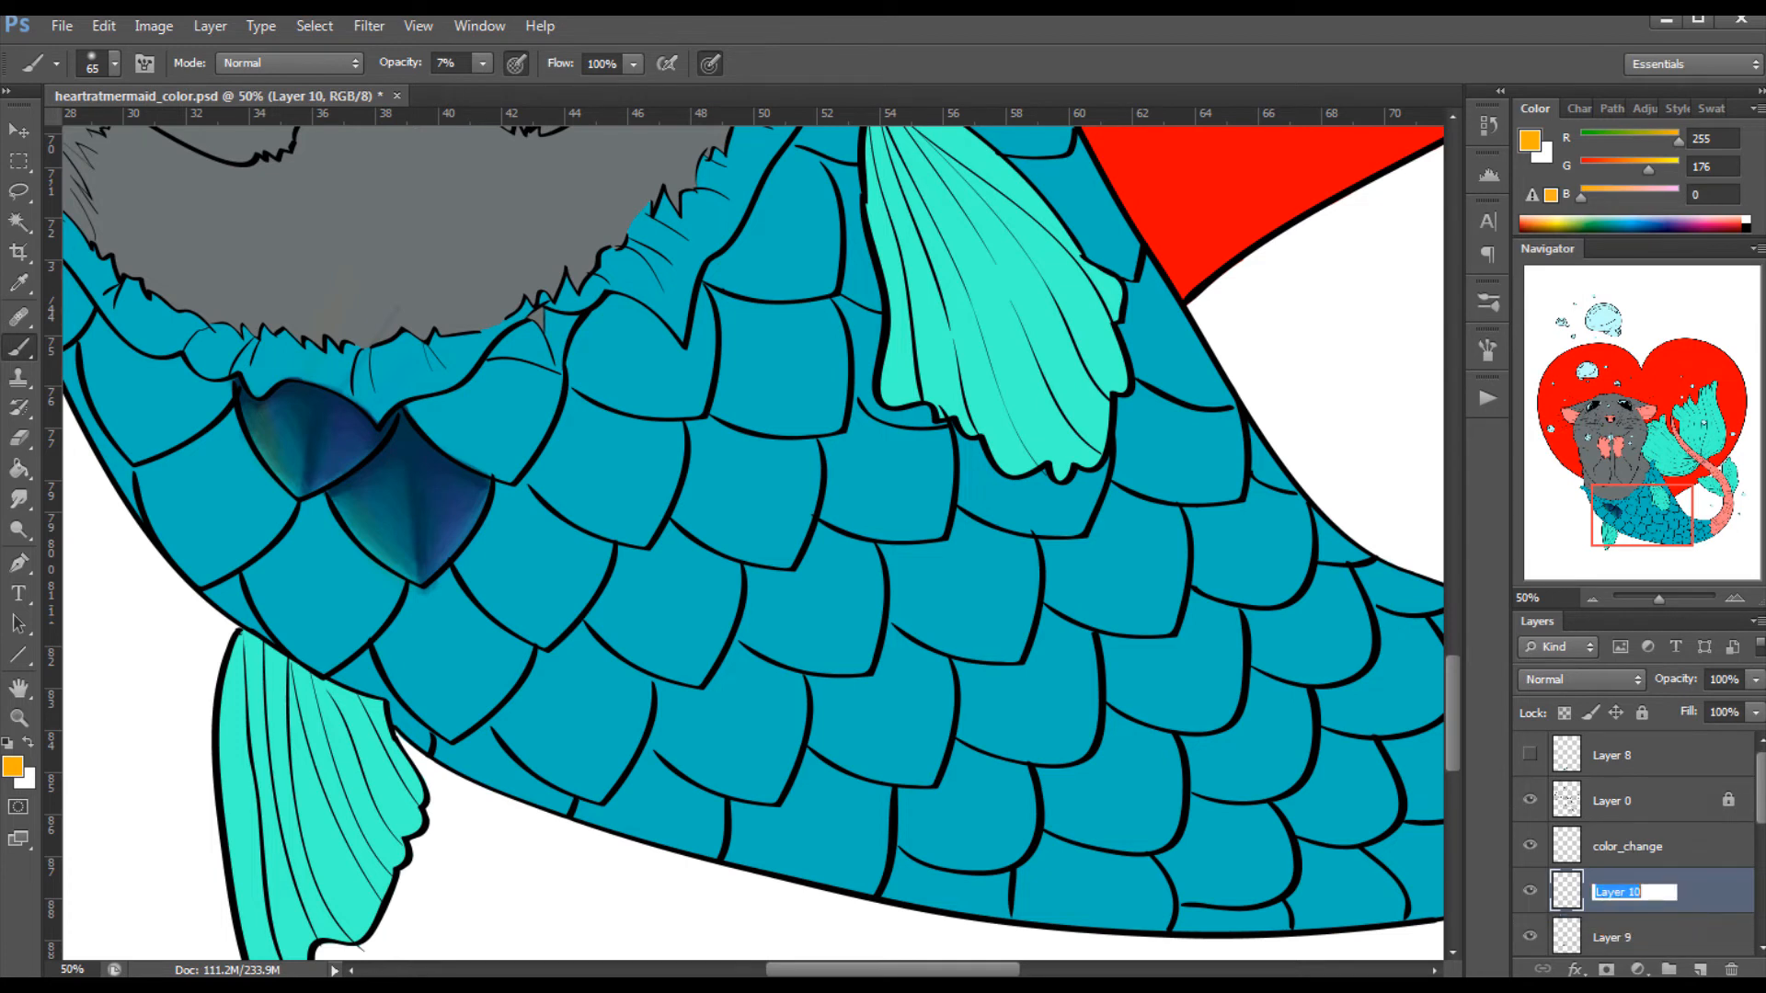
text(highlight)
key(Return)
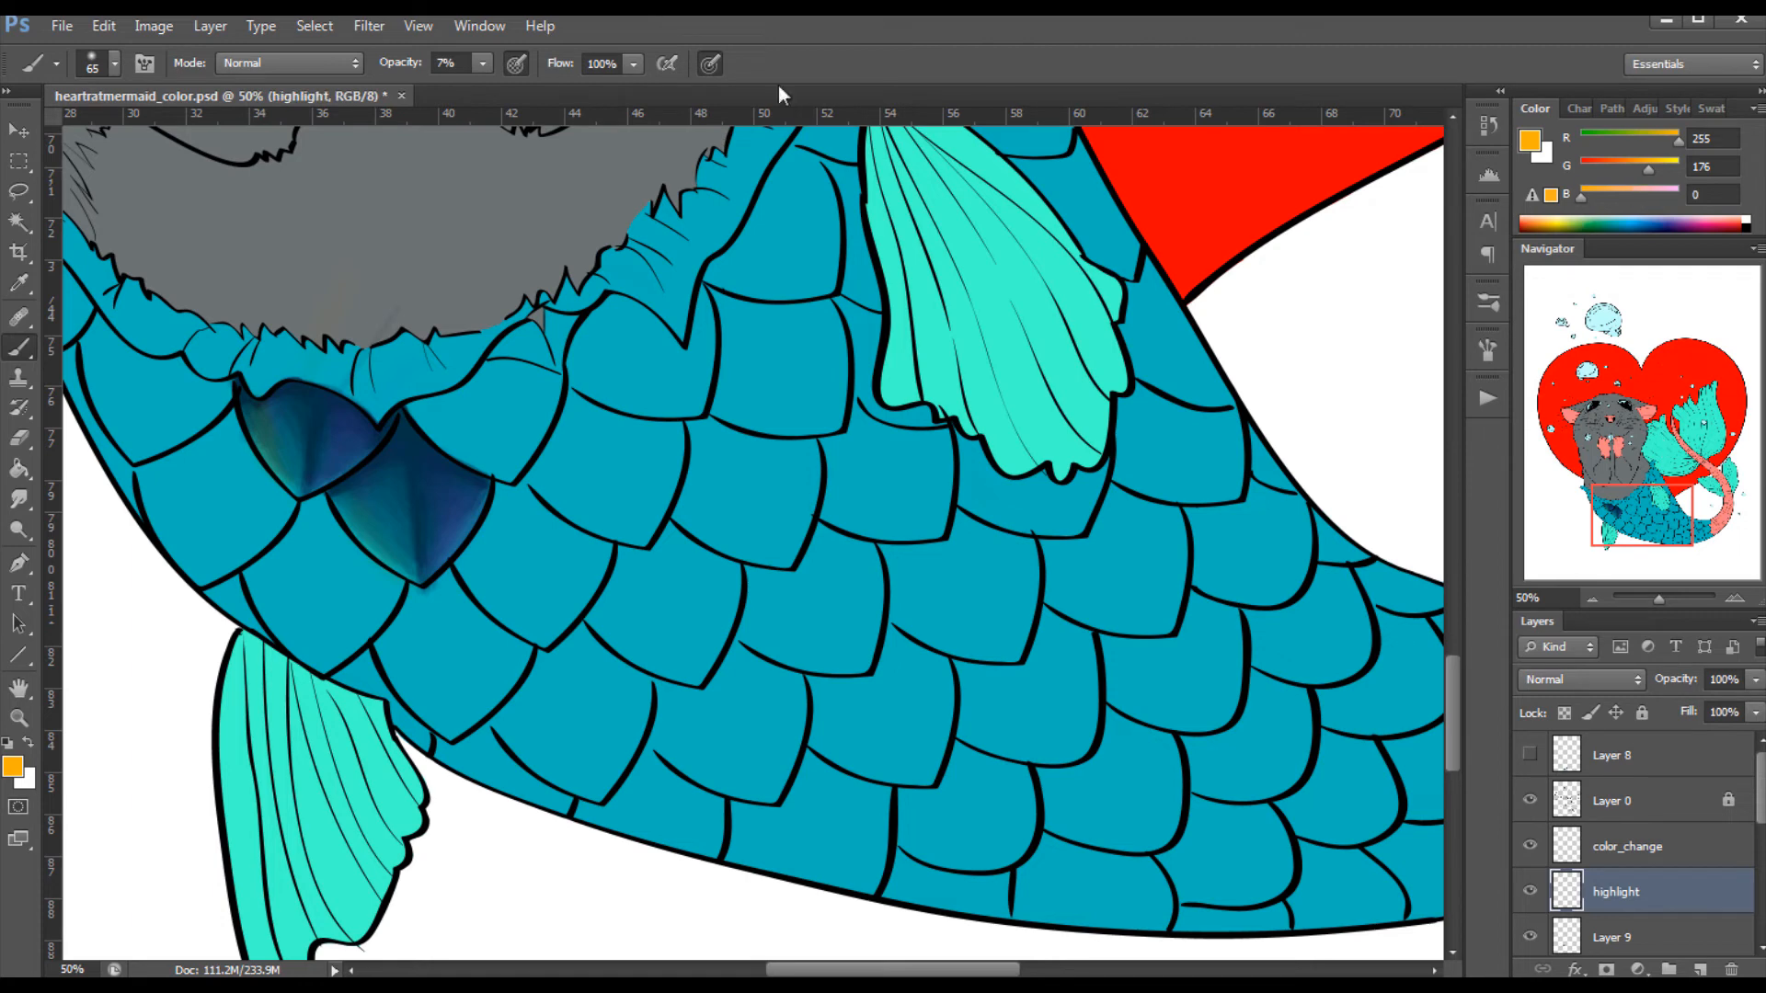
Set the foreground colour to pale peach, RGB 237, 206, 152.
click(18, 285)
click(598, 478)
click(1648, 146)
click(1671, 172)
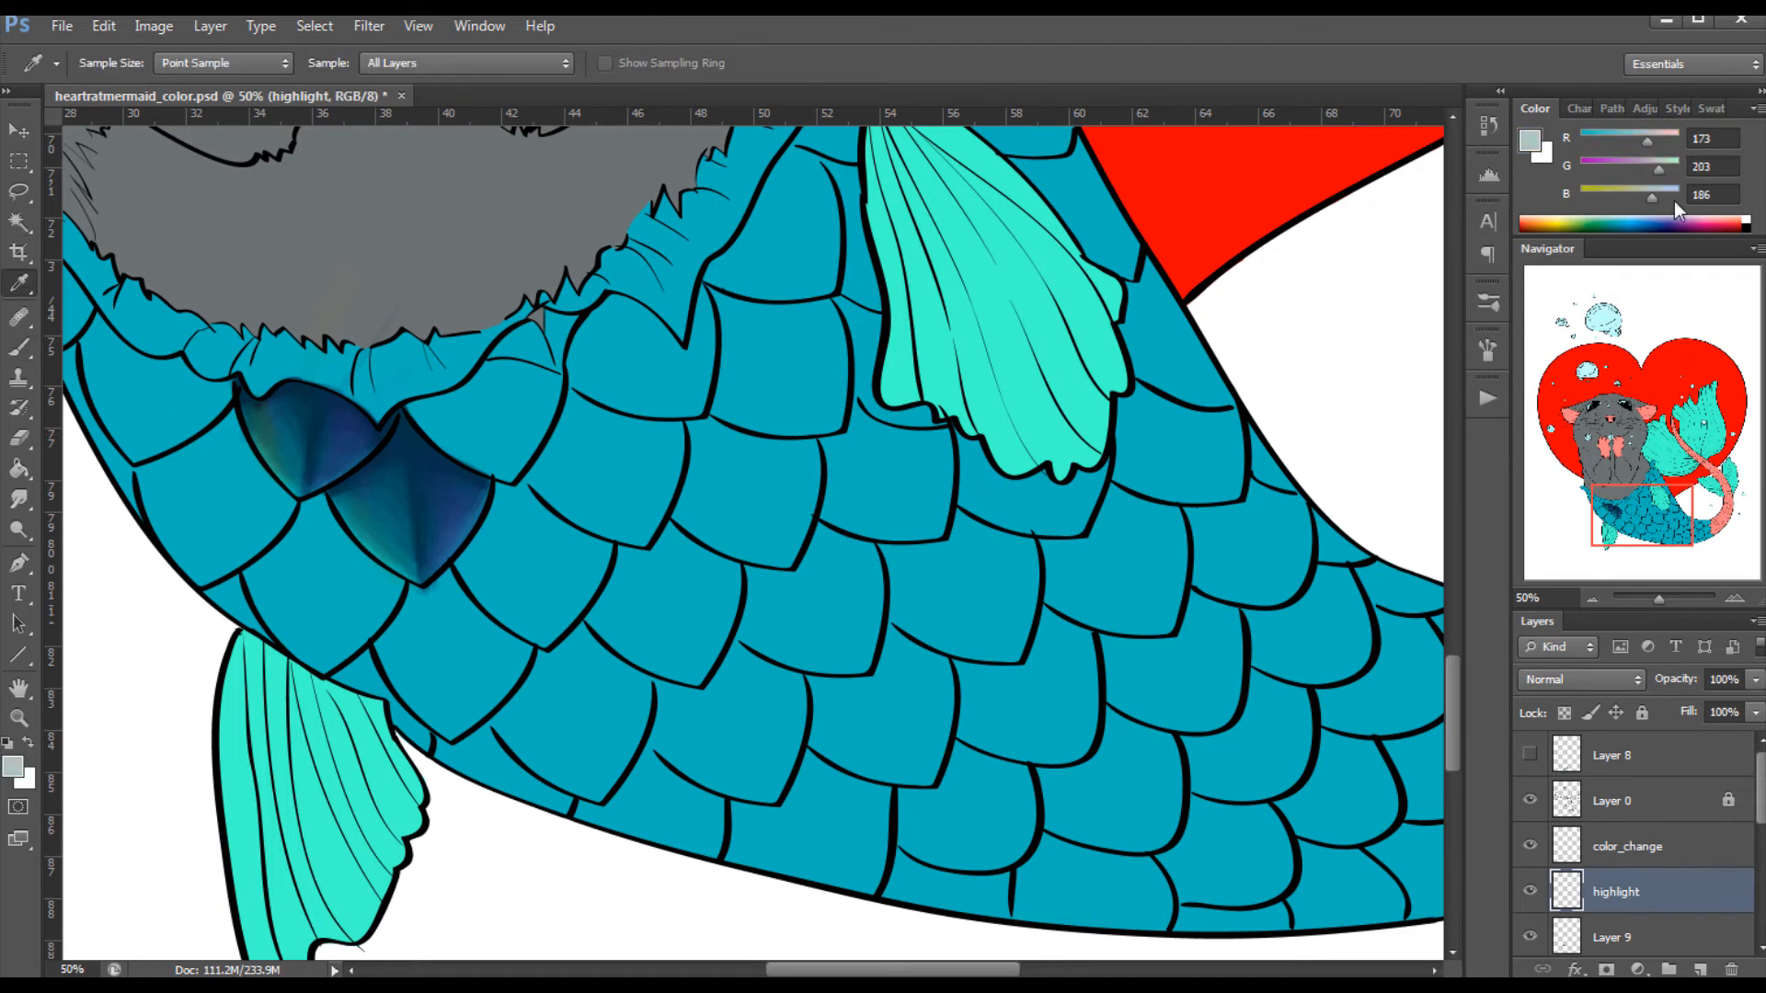
click(1679, 201)
Erase the shading that spills outside the two scales' outlines on Layer 9 with a hard 28 px Eraser at 100% opacity.
key(ctrl+plus)
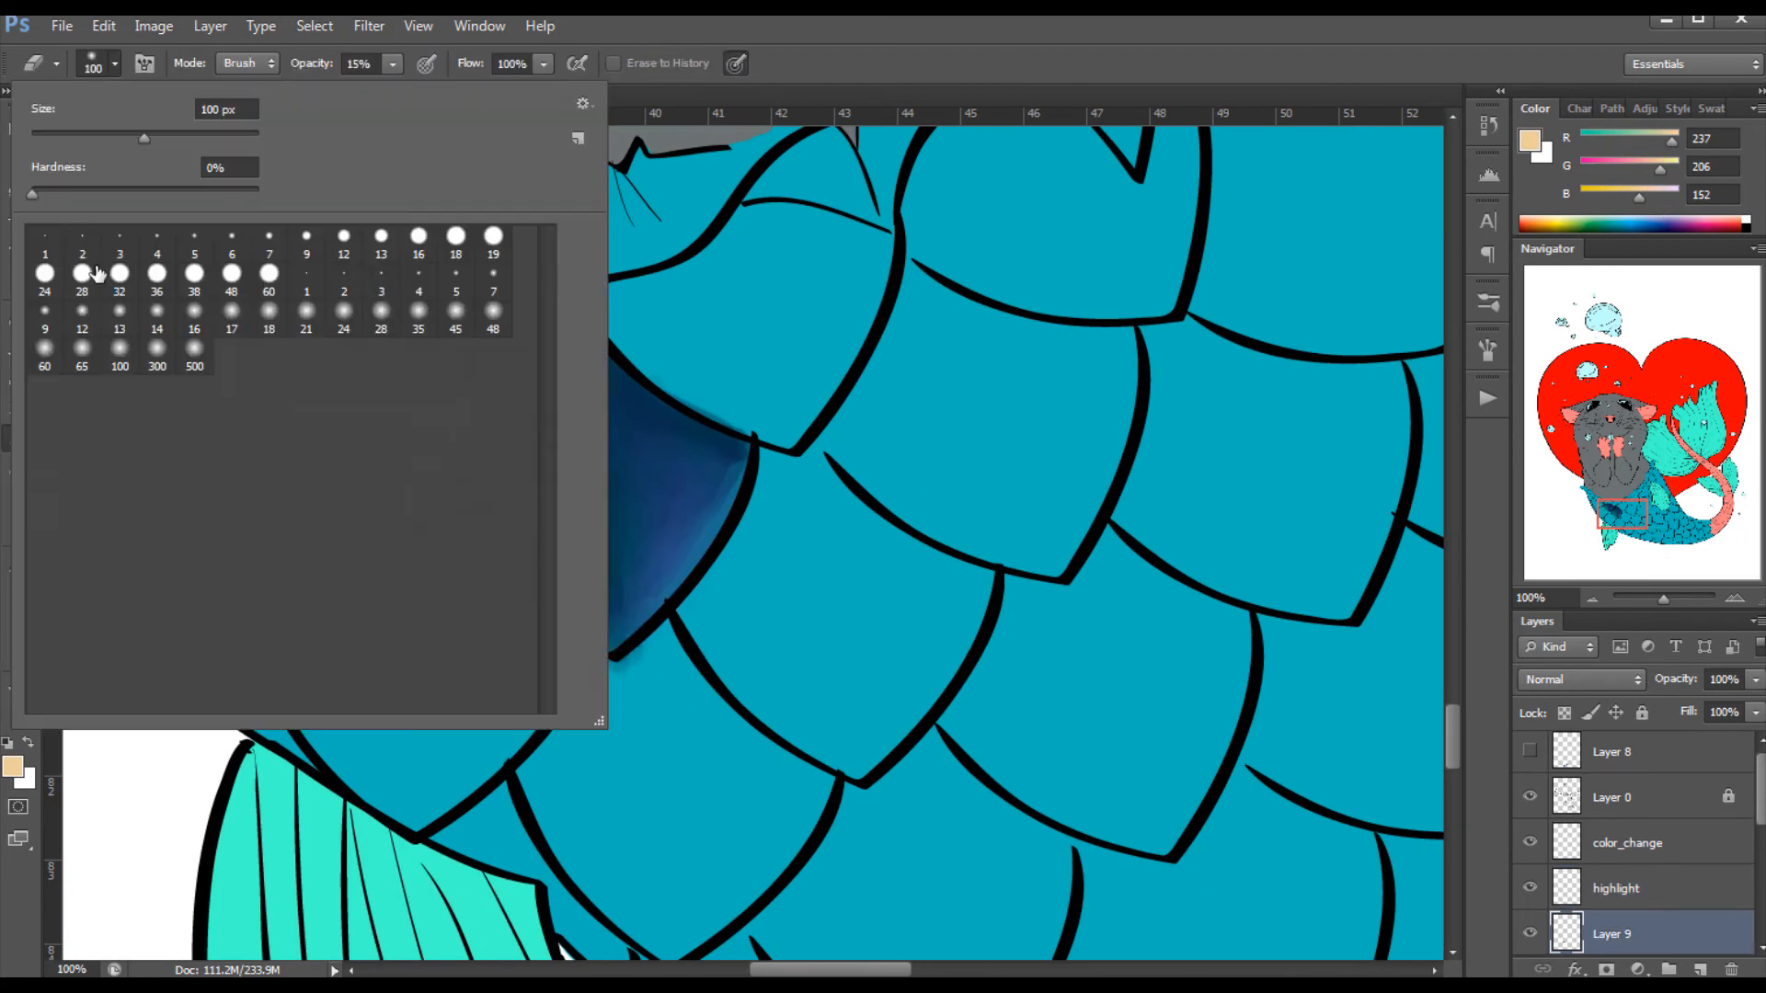
click(91, 273)
click(392, 64)
drag(393, 92, 502, 92)
drag(722, 414, 694, 390)
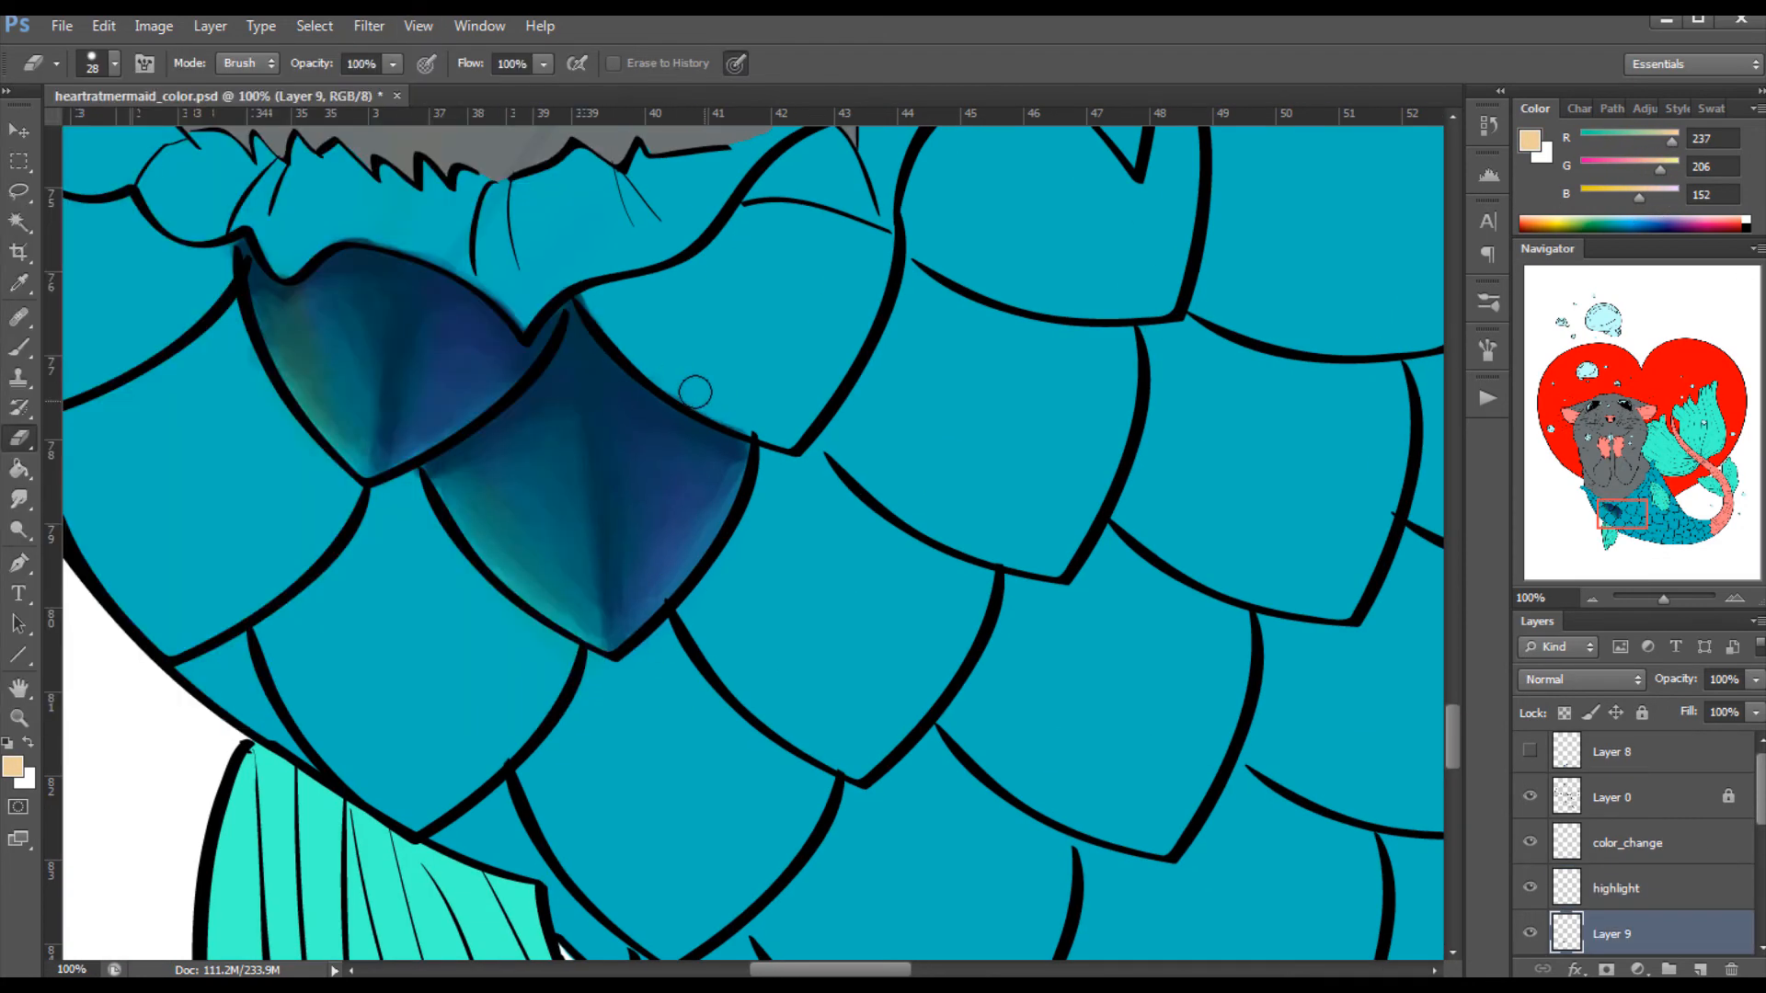
drag(354, 235, 513, 317)
drag(1453, 734, 1461, 739)
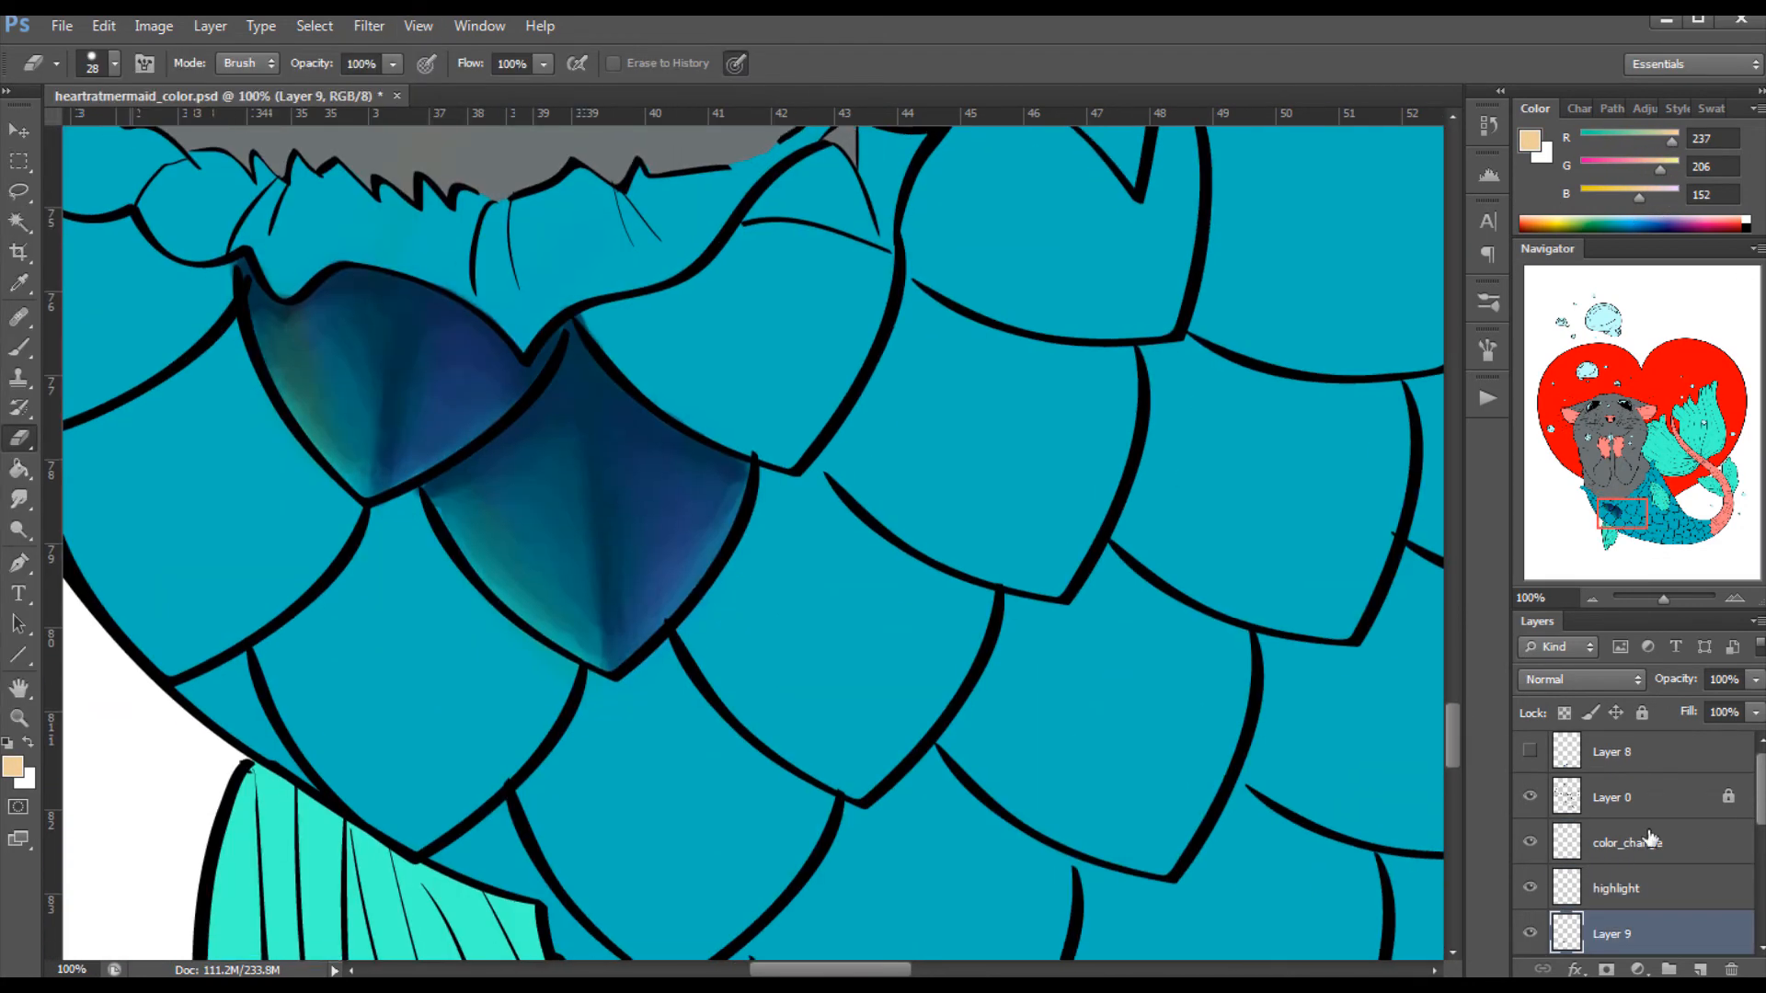
Make the highlight layer active and choose the hard round 6 px brush preset.
click(1657, 899)
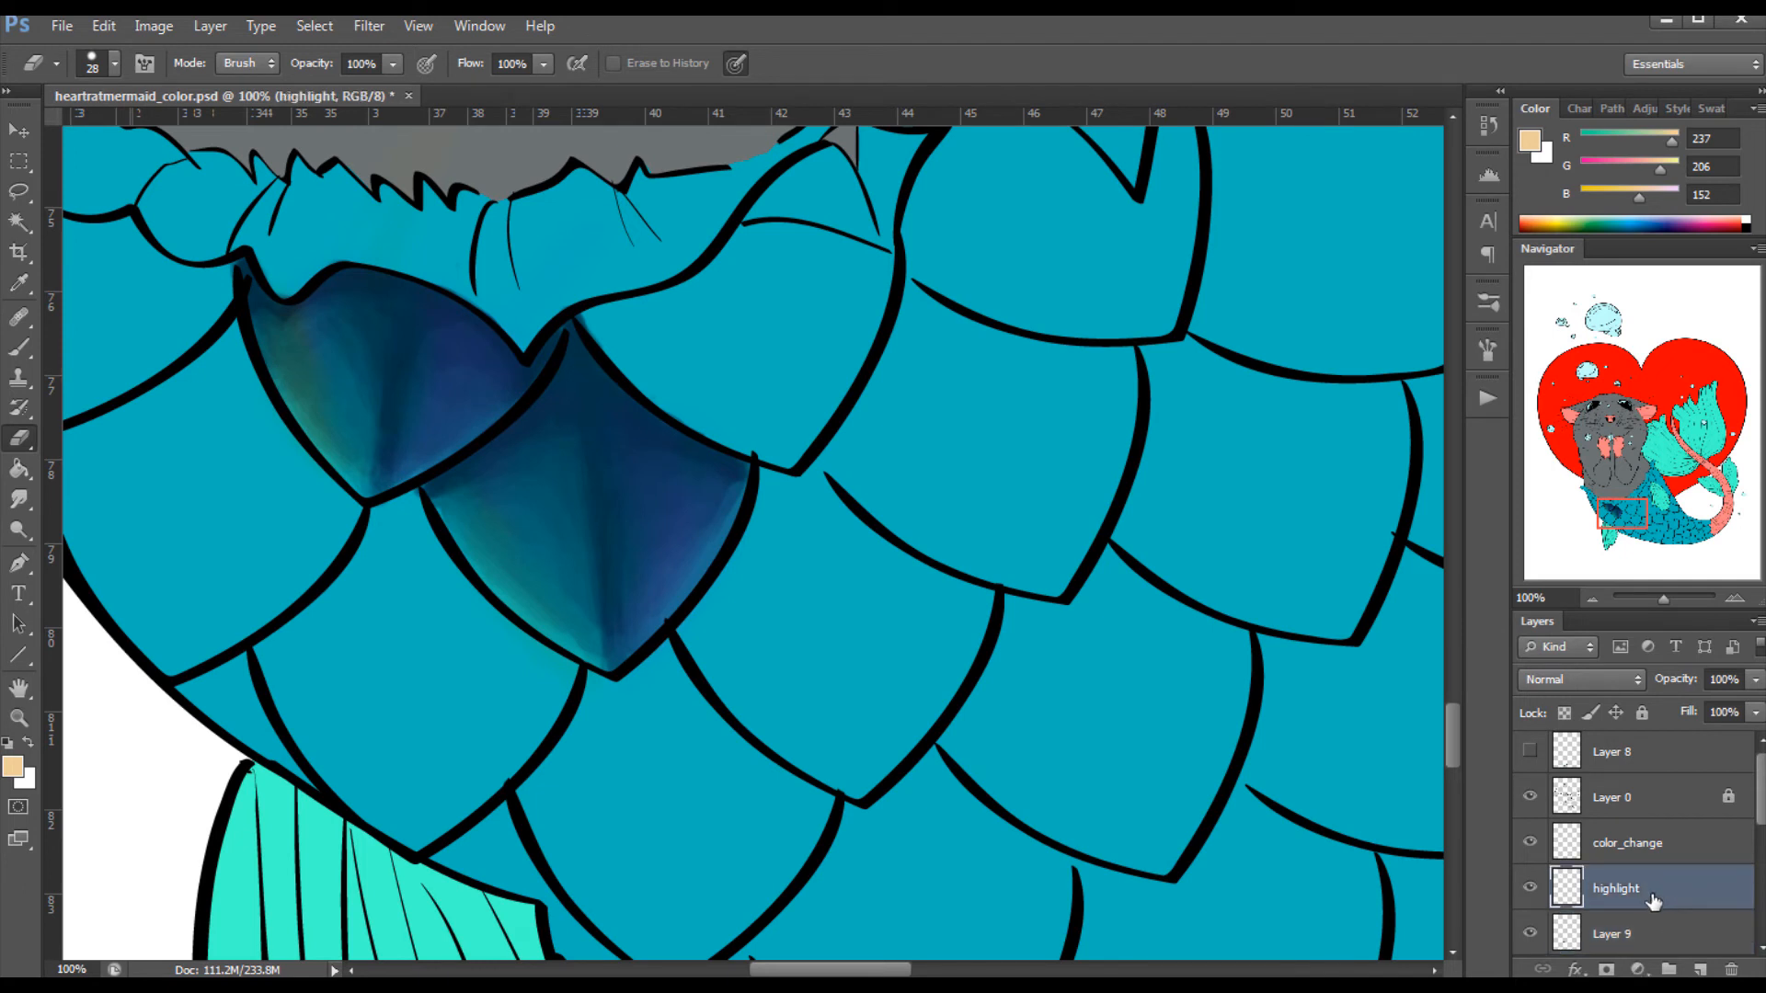
click(18, 348)
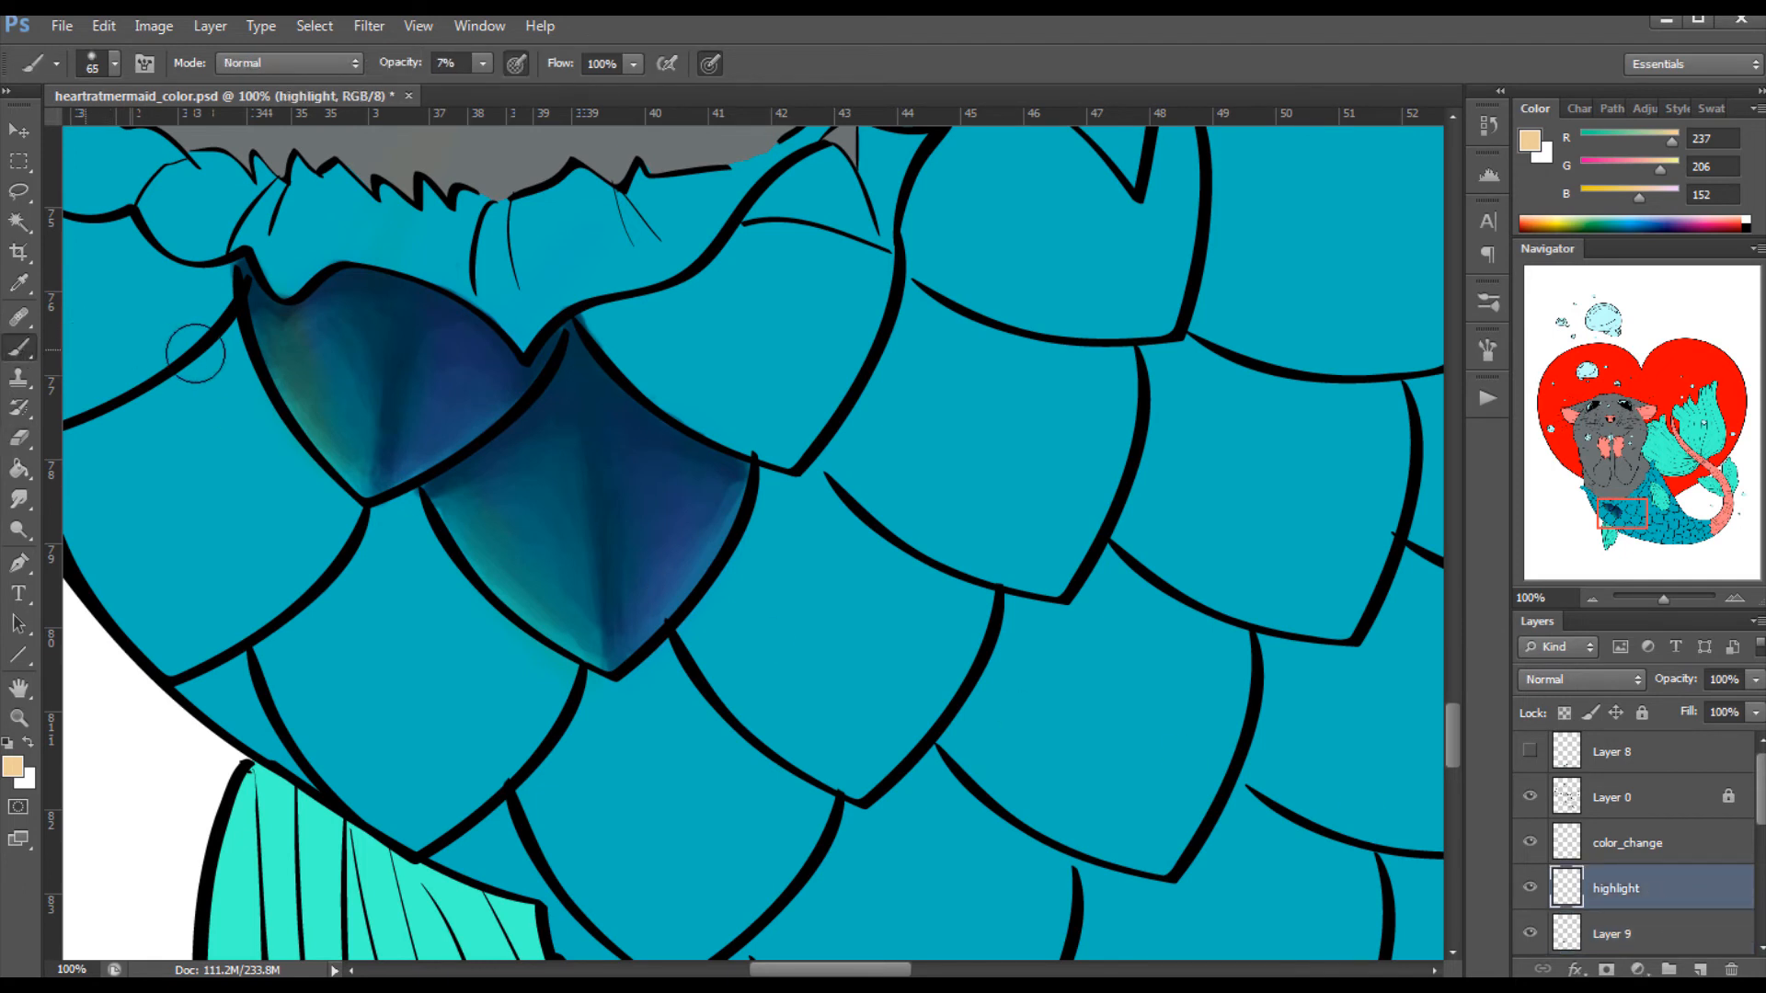
click(111, 63)
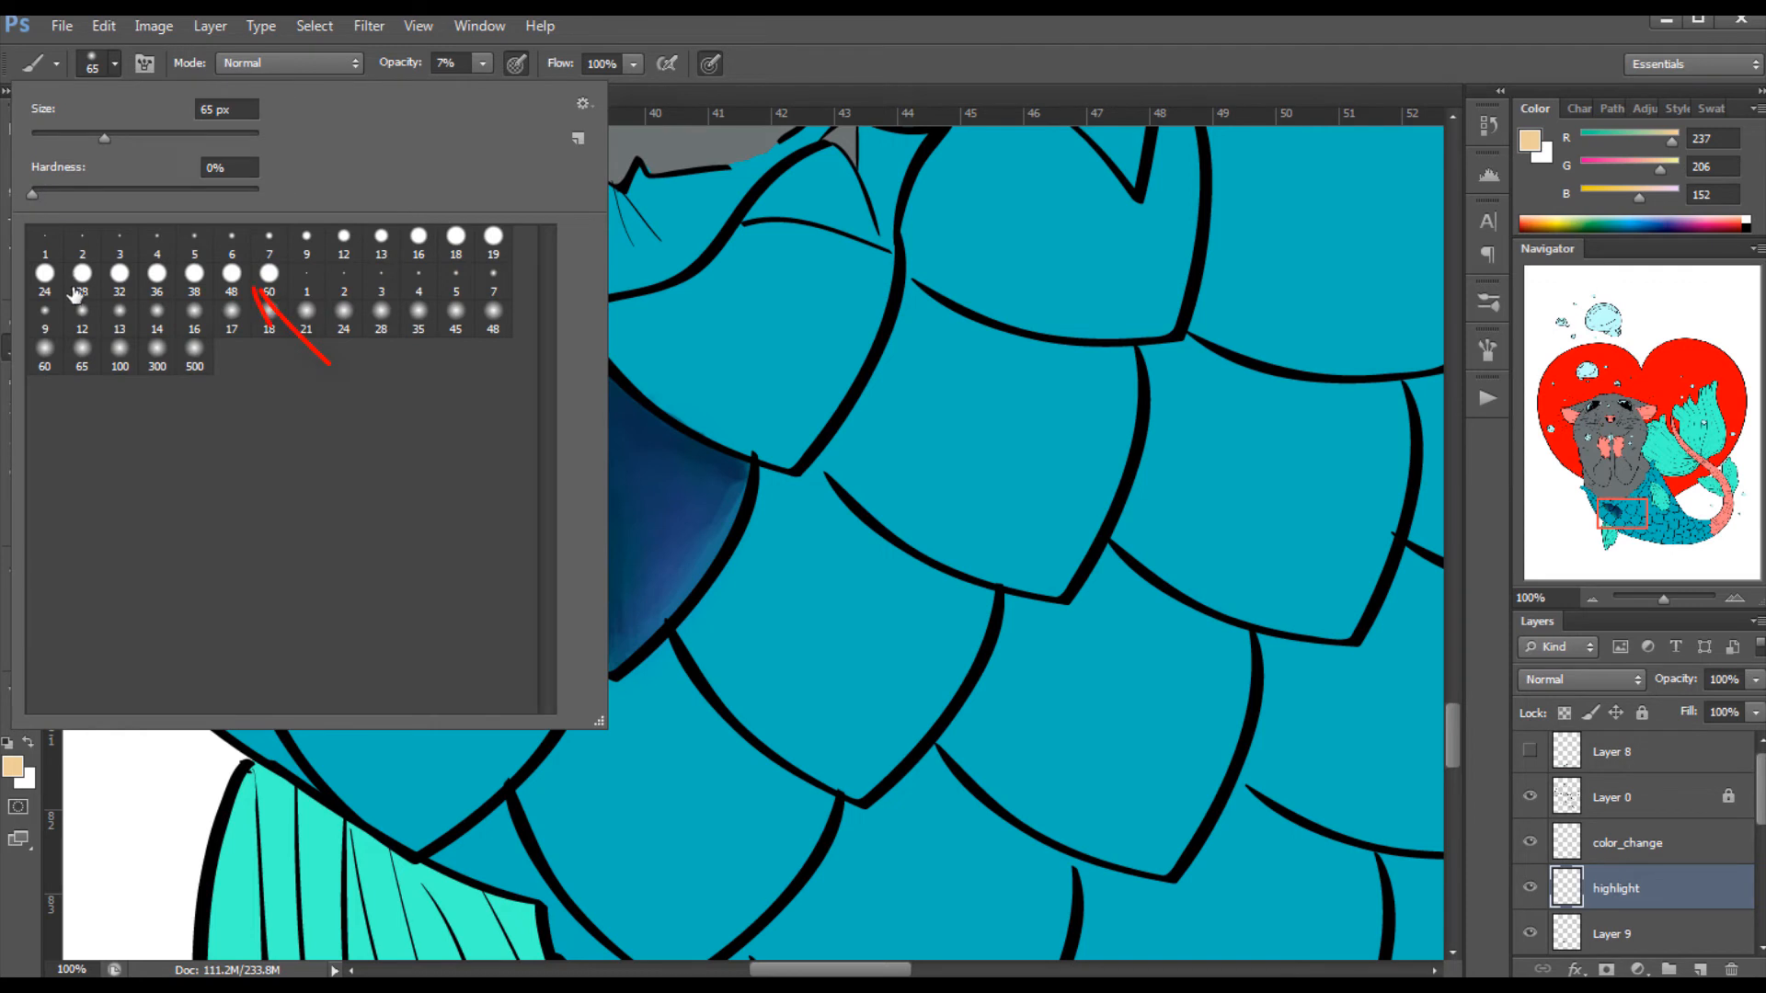
click(232, 241)
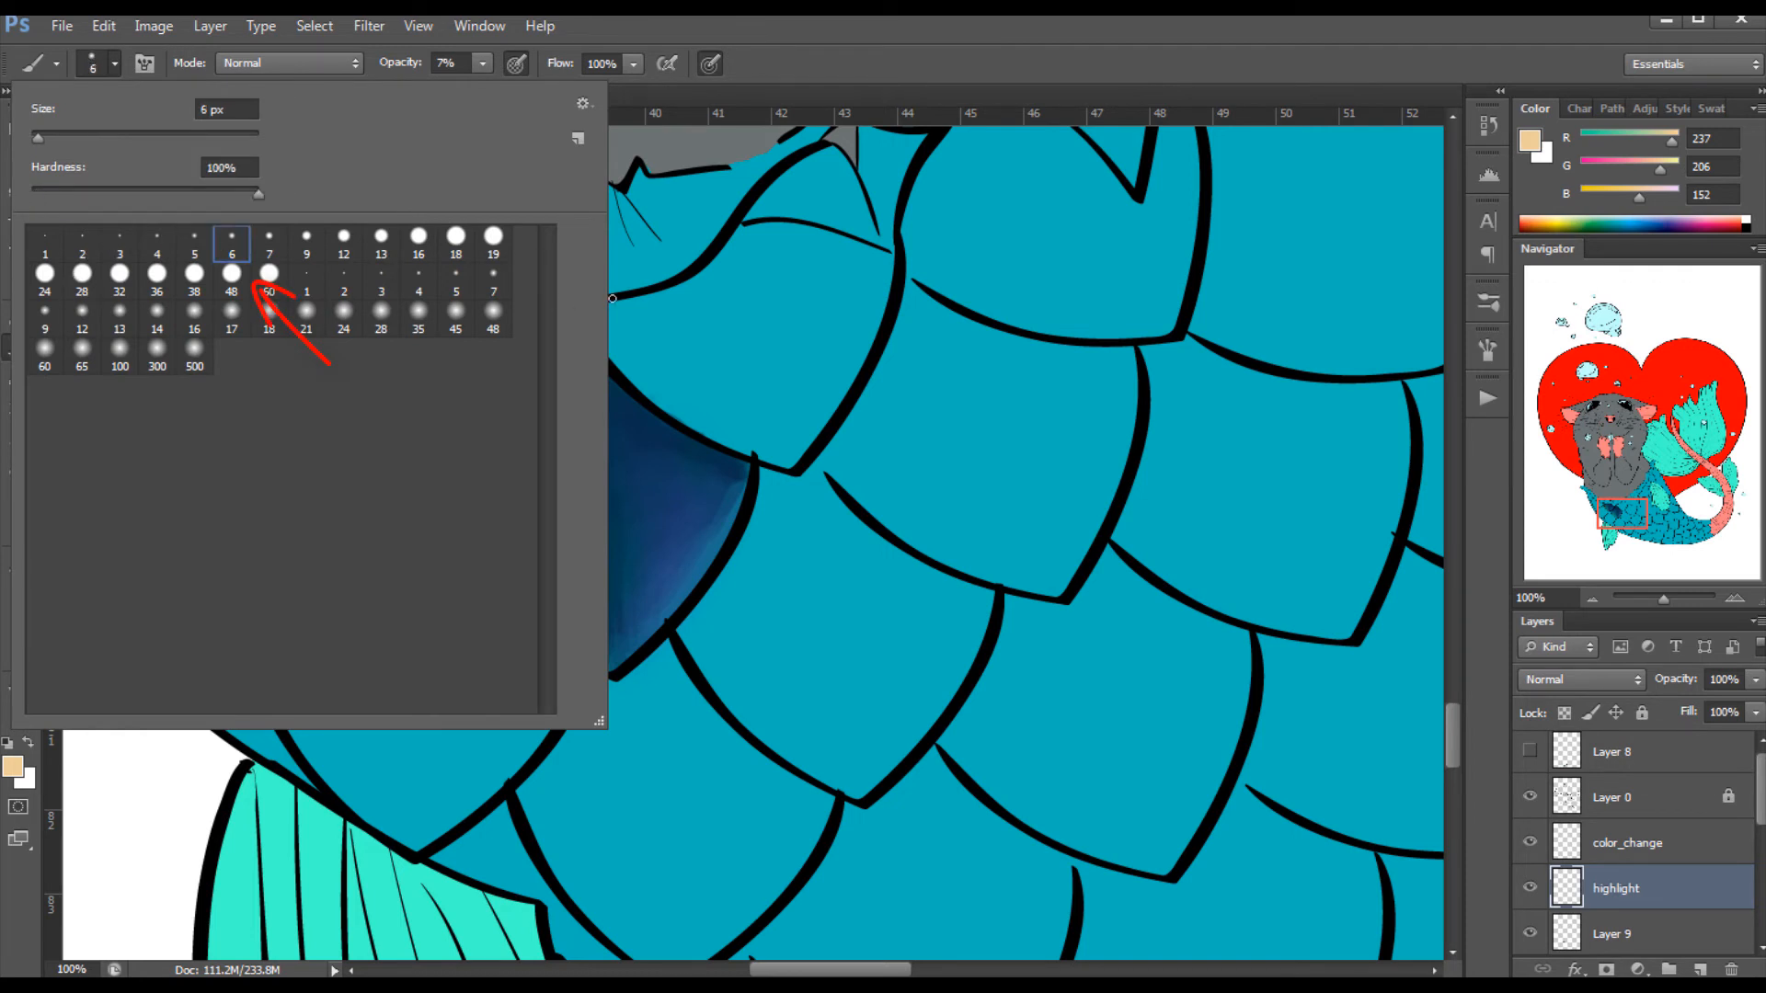
click(799, 23)
Set the 6 px brush's hardness to 88%.
click(1488, 349)
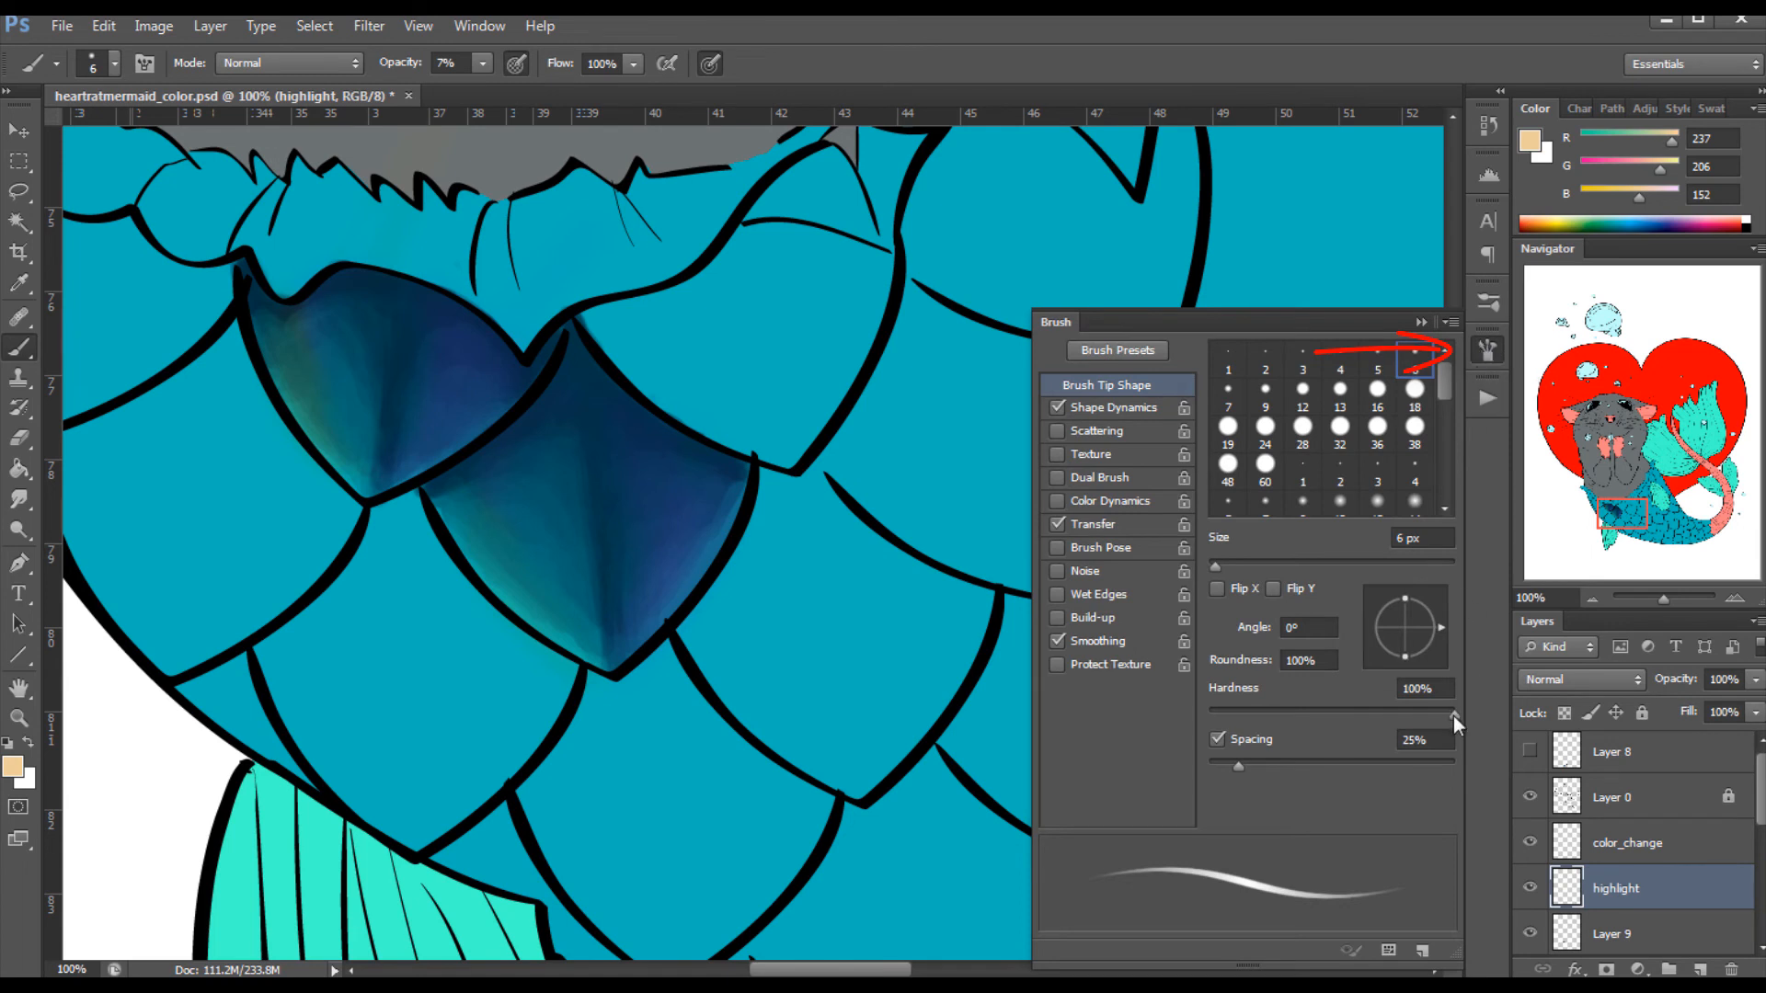
drag(1454, 716, 1434, 715)
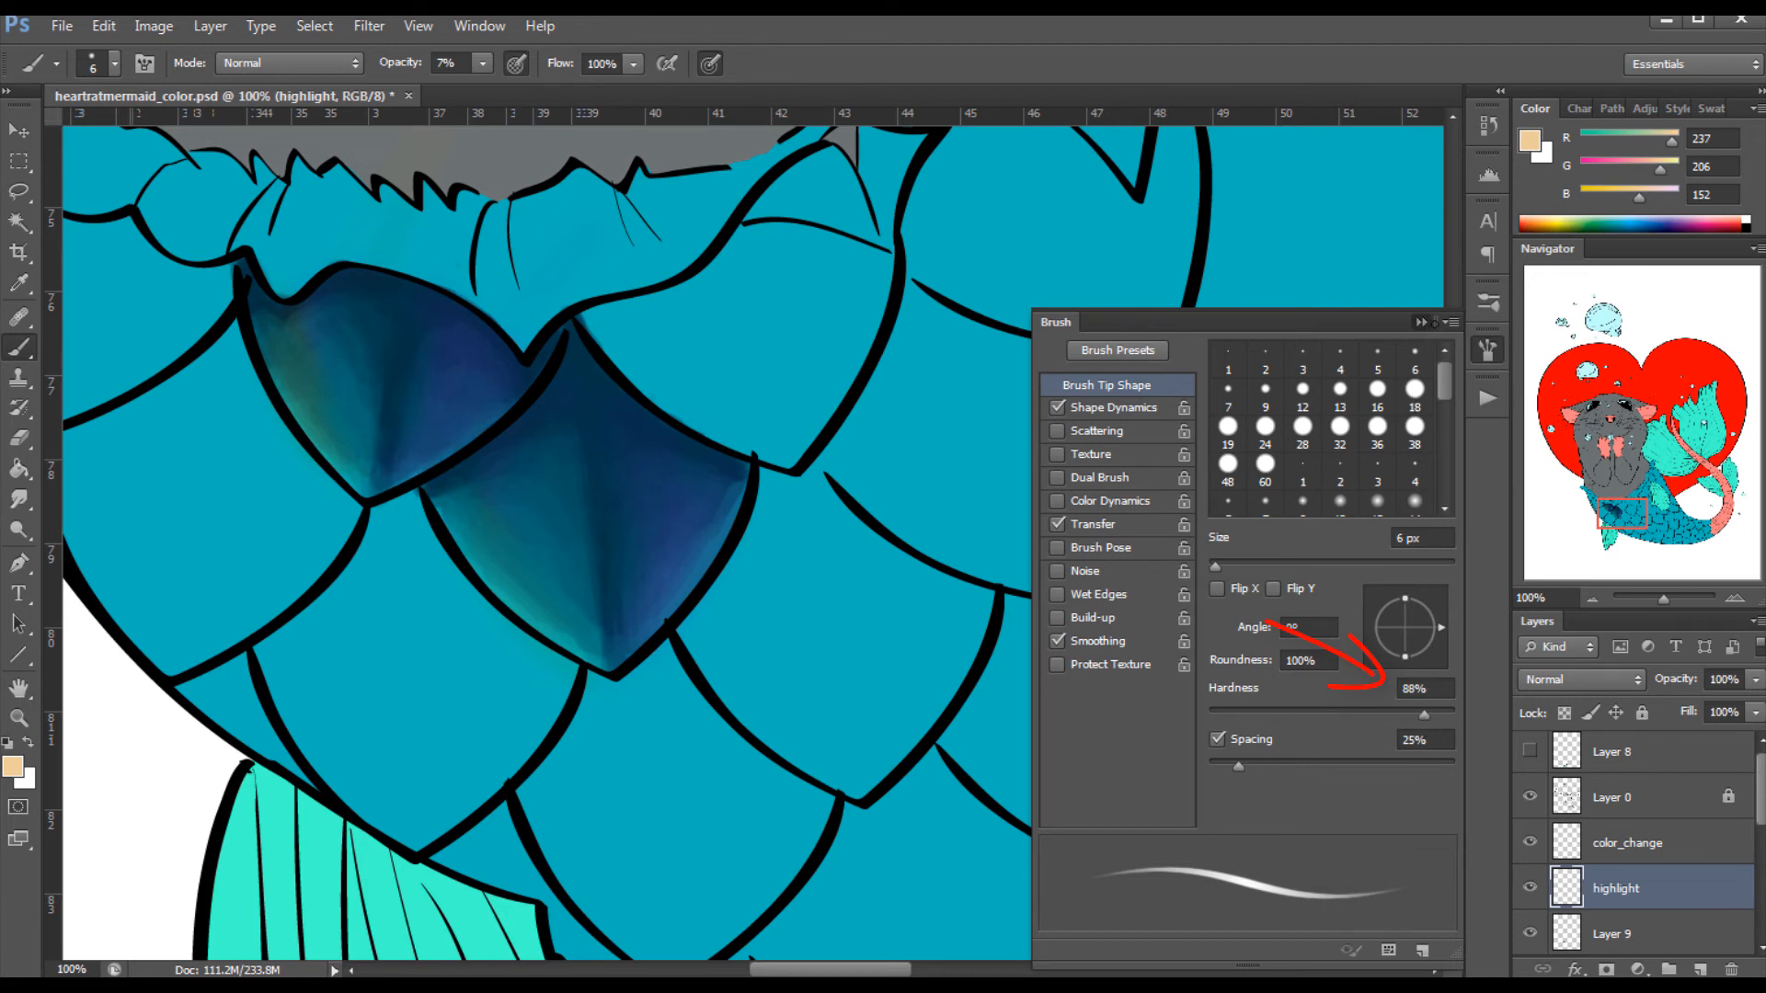
click(1422, 322)
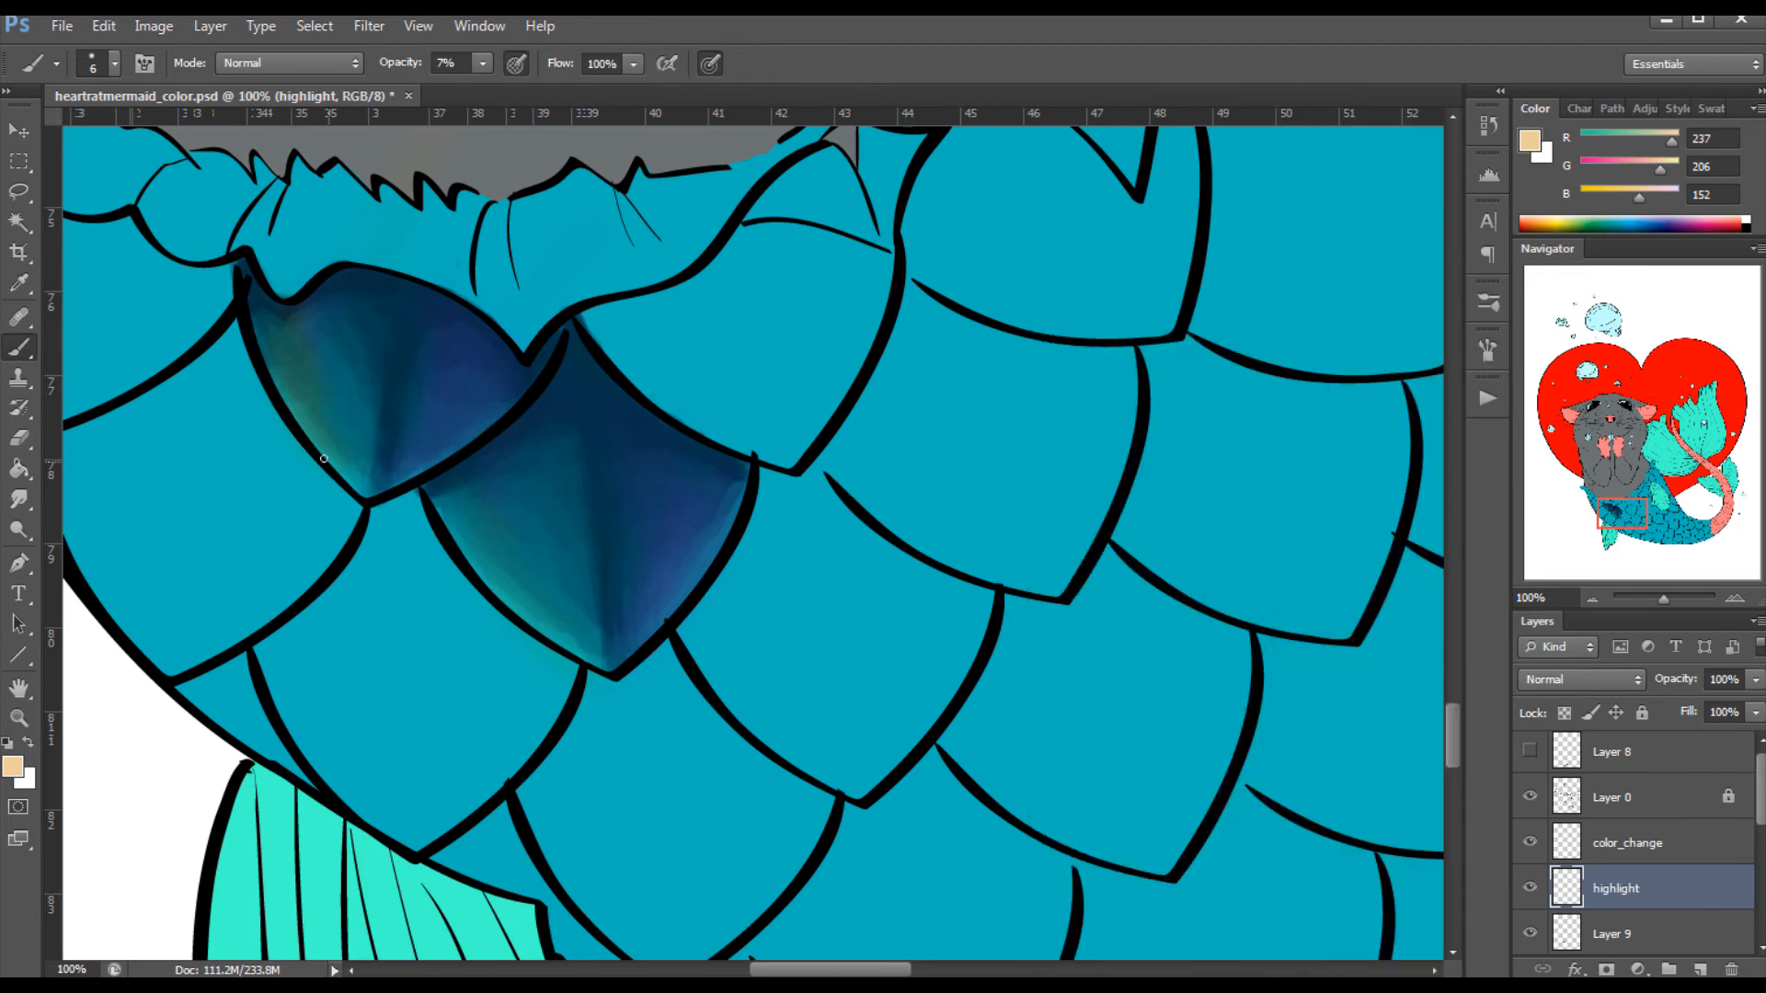
Paint pale peach highlights along the lower edges and centre ridges of the two shaded scales.
drag(324, 458, 362, 493)
drag(329, 462, 253, 317)
drag(364, 495, 540, 375)
mouse_move(610, 669)
mouse_down()
mouse_move(456, 534)
mouse_move(644, 655)
mouse_move(735, 515)
mouse_up()
mouse_move(392, 337)
mouse_down()
mouse_move(368, 480)
mouse_move(399, 303)
mouse_up()
drag(607, 663, 585, 467)
drag(368, 495, 380, 395)
Lighten the brush colour to RGB 255, 240, 222 and brighten the lower edges and tips of the two scales.
drag(1660, 170, 1673, 171)
drag(1672, 142, 1679, 142)
drag(1639, 198, 1666, 198)
drag(369, 495, 291, 396)
drag(602, 629, 607, 666)
drag(607, 667, 532, 622)
Add thin diagonal highlight streaks across the left halves of the two scales.
drag(566, 468, 528, 511)
drag(573, 530, 520, 595)
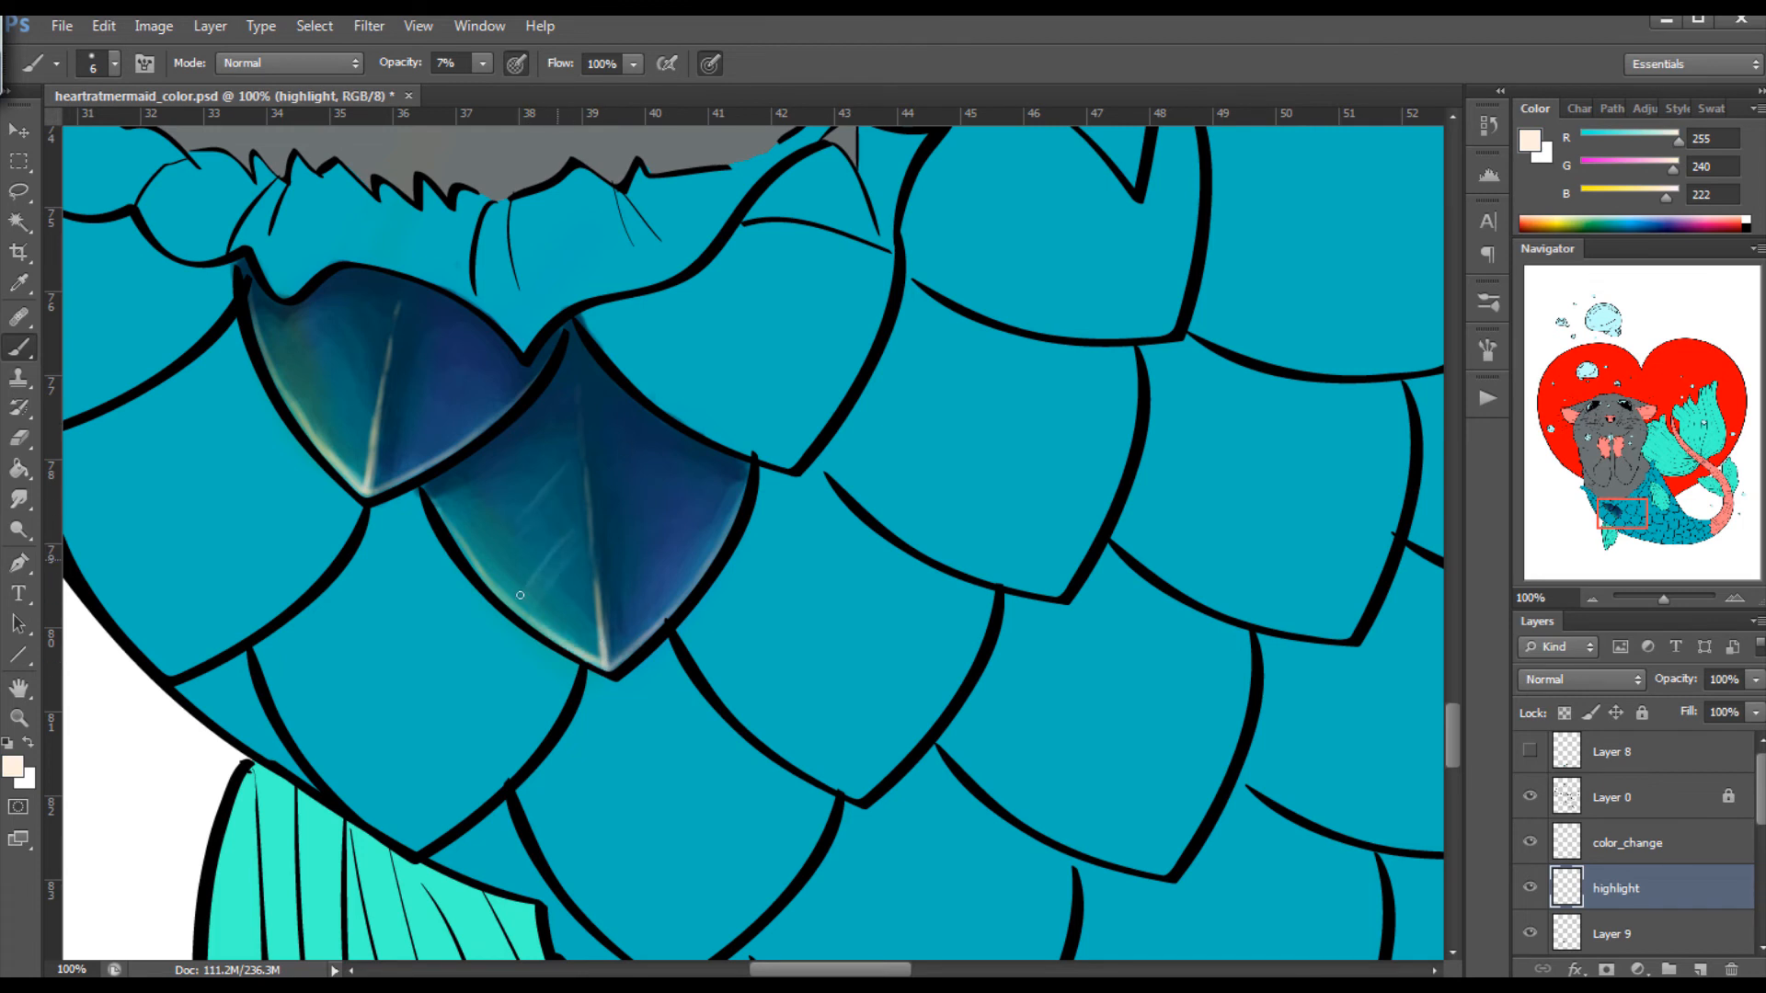
mouse_move(368, 379)
mouse_down()
mouse_move(326, 425)
mouse_move(314, 411)
mouse_up()
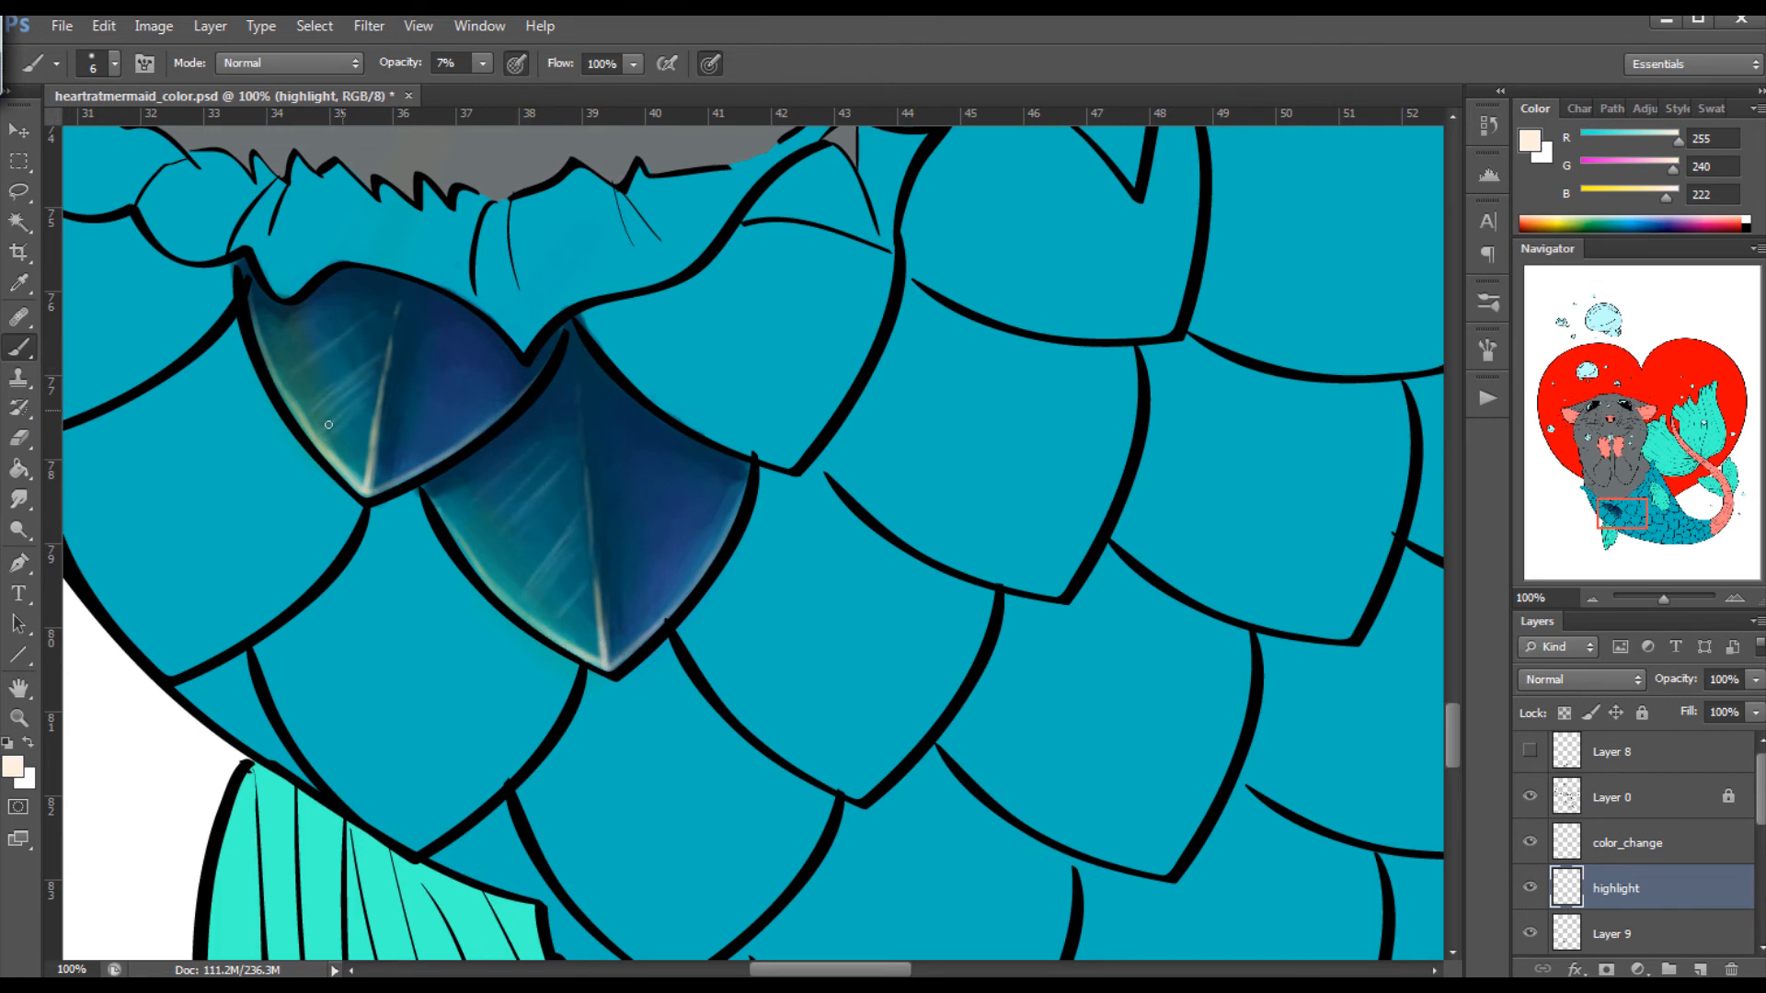
drag(385, 351, 341, 392)
drag(390, 295, 292, 379)
drag(336, 310, 288, 349)
drag(540, 470, 481, 529)
drag(542, 492, 482, 554)
drag(521, 465, 492, 489)
drag(568, 548, 534, 587)
drag(574, 529, 519, 593)
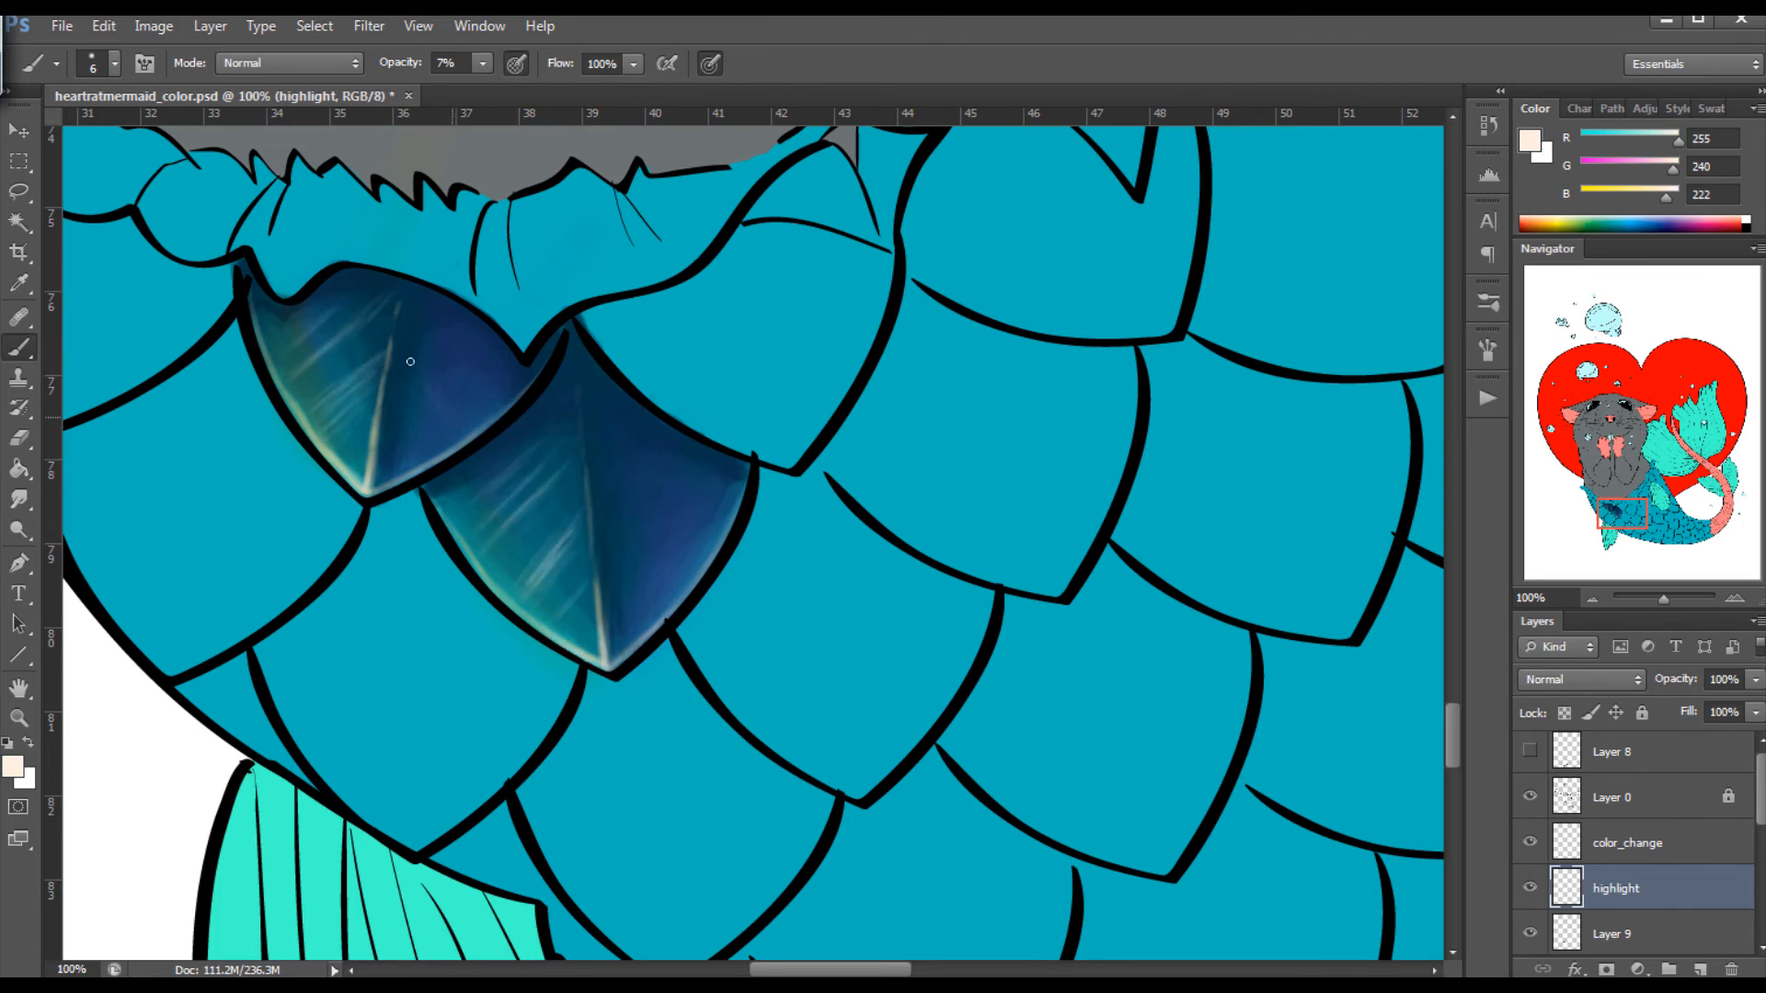
Make Layer 9 active, sample dark blue from the upper scale's shadow, and set the brush opacity to 23%.
key(alt+bracketleft)
alt+click(272, 296)
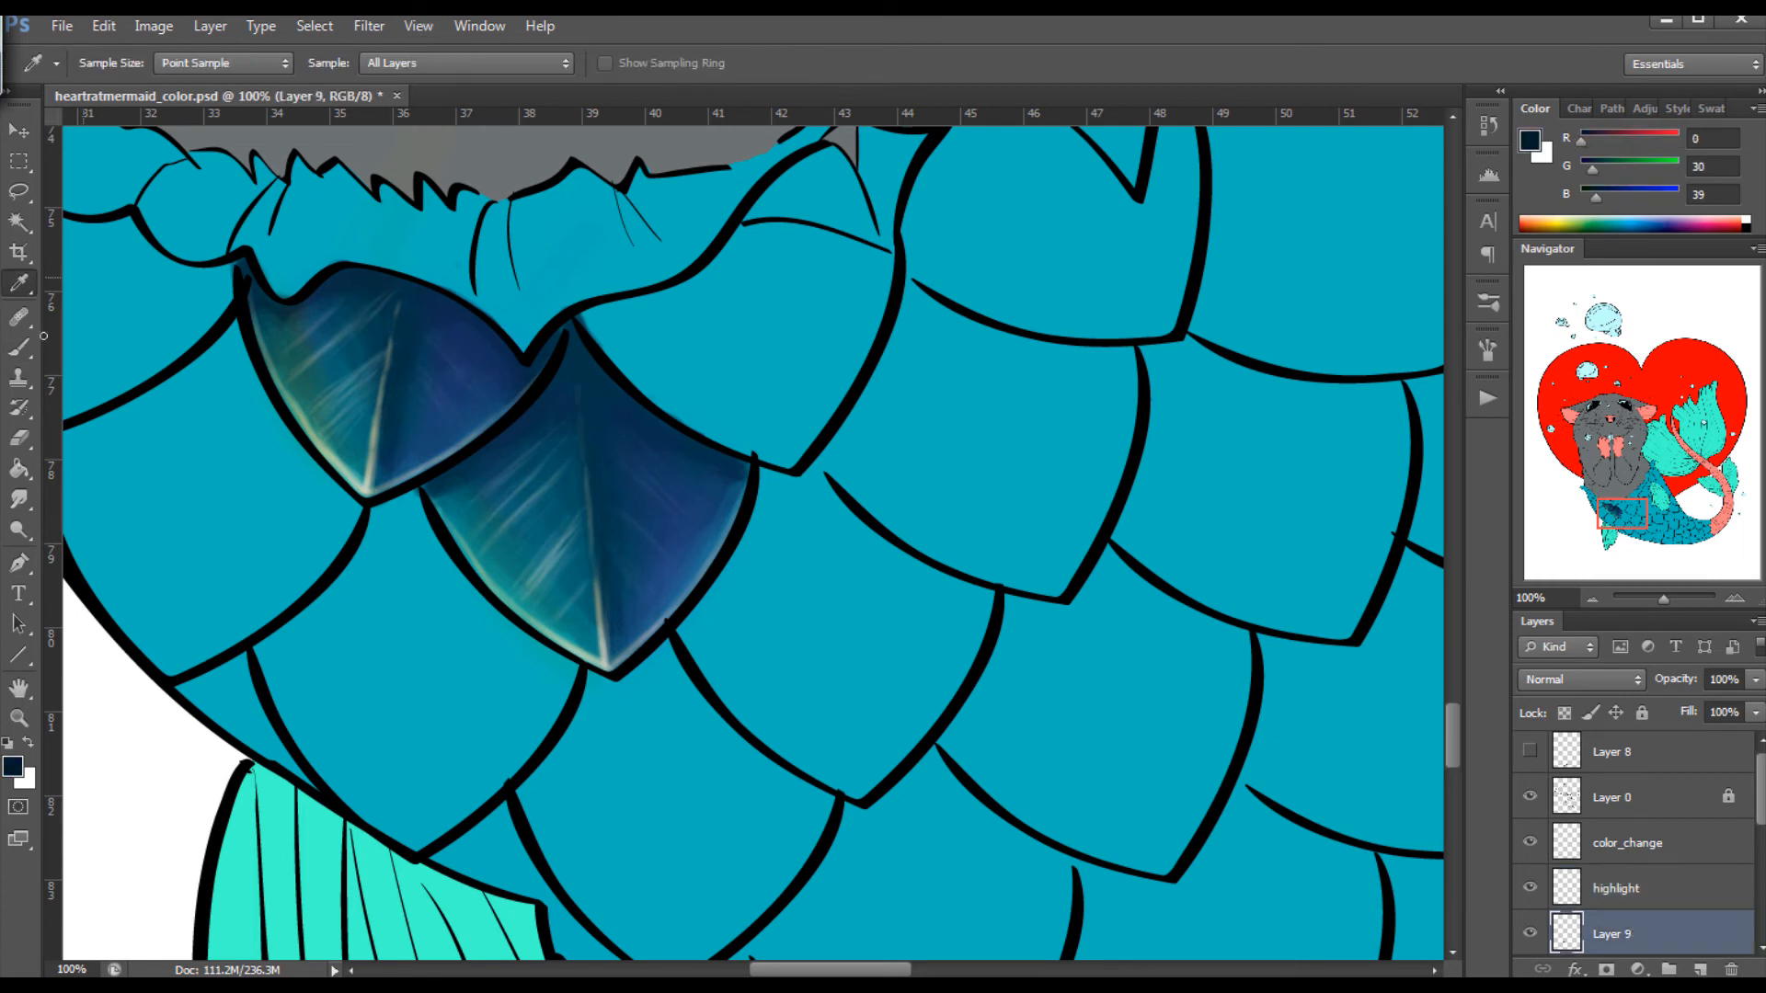
key(2)
key(3)
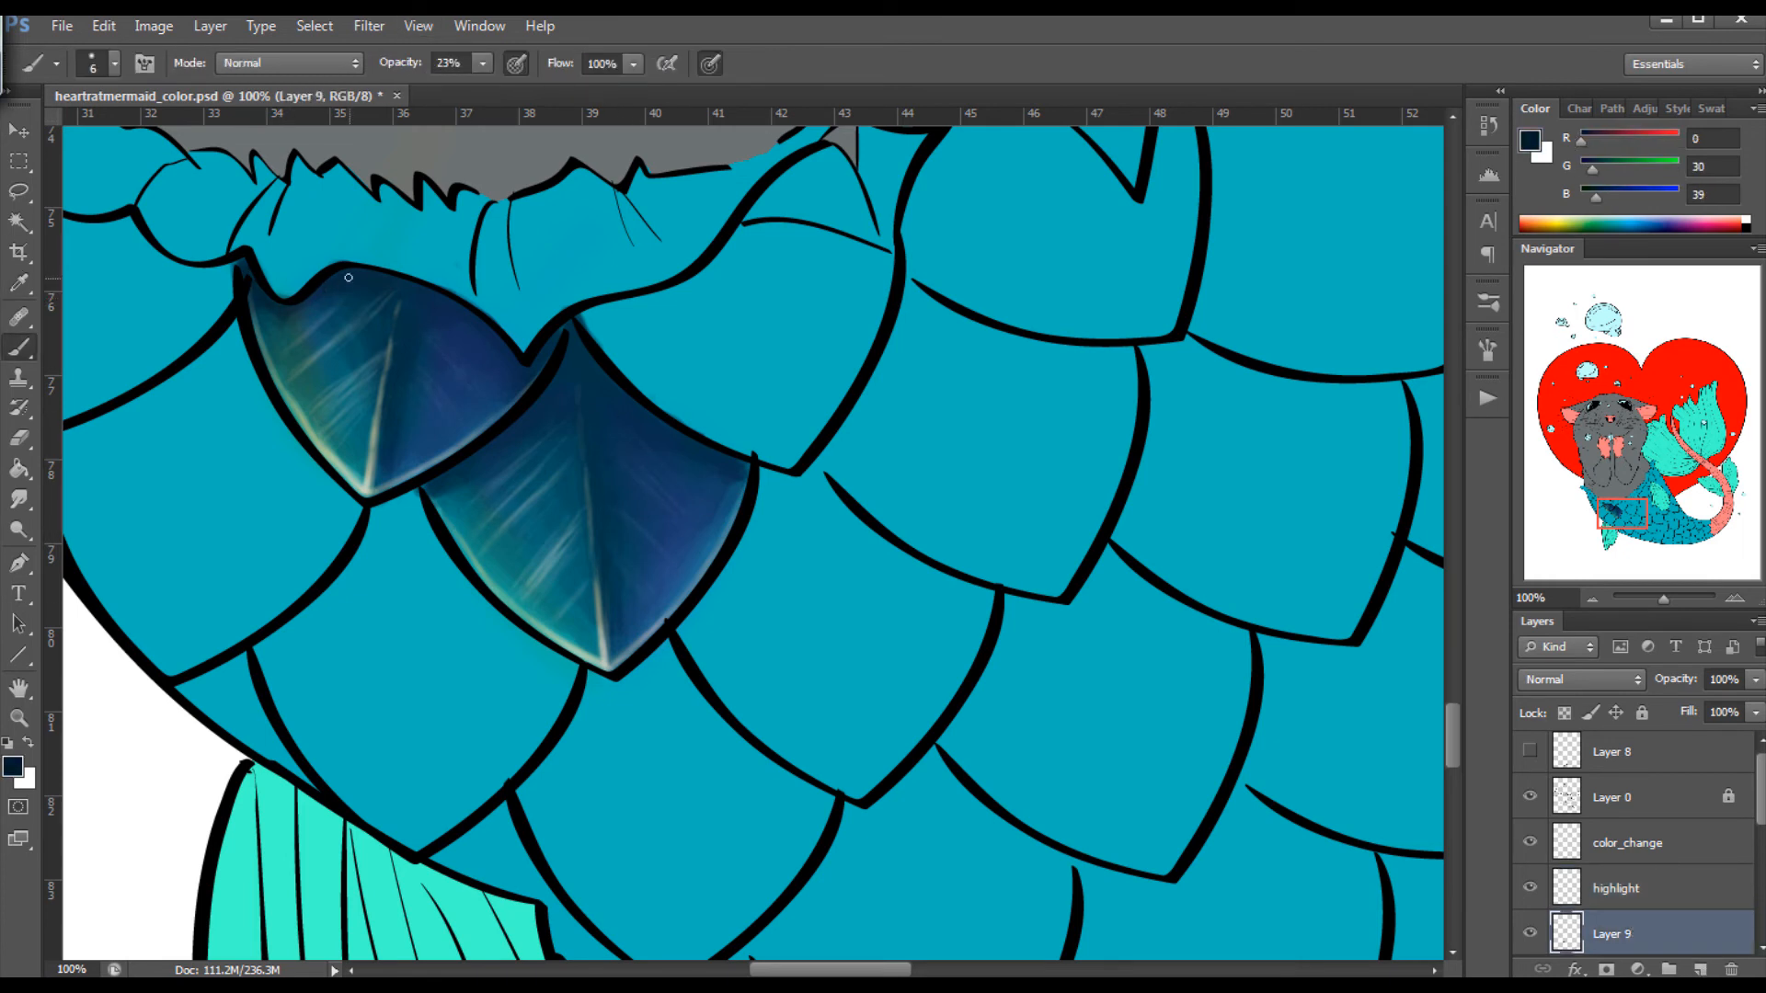
Set the brush size to 15 px and deepen the shadows along the upper edges of the two scales.
click(115, 63)
click(57, 136)
click(544, 28)
click(114, 64)
drag(57, 137, 46, 136)
click(322, 291)
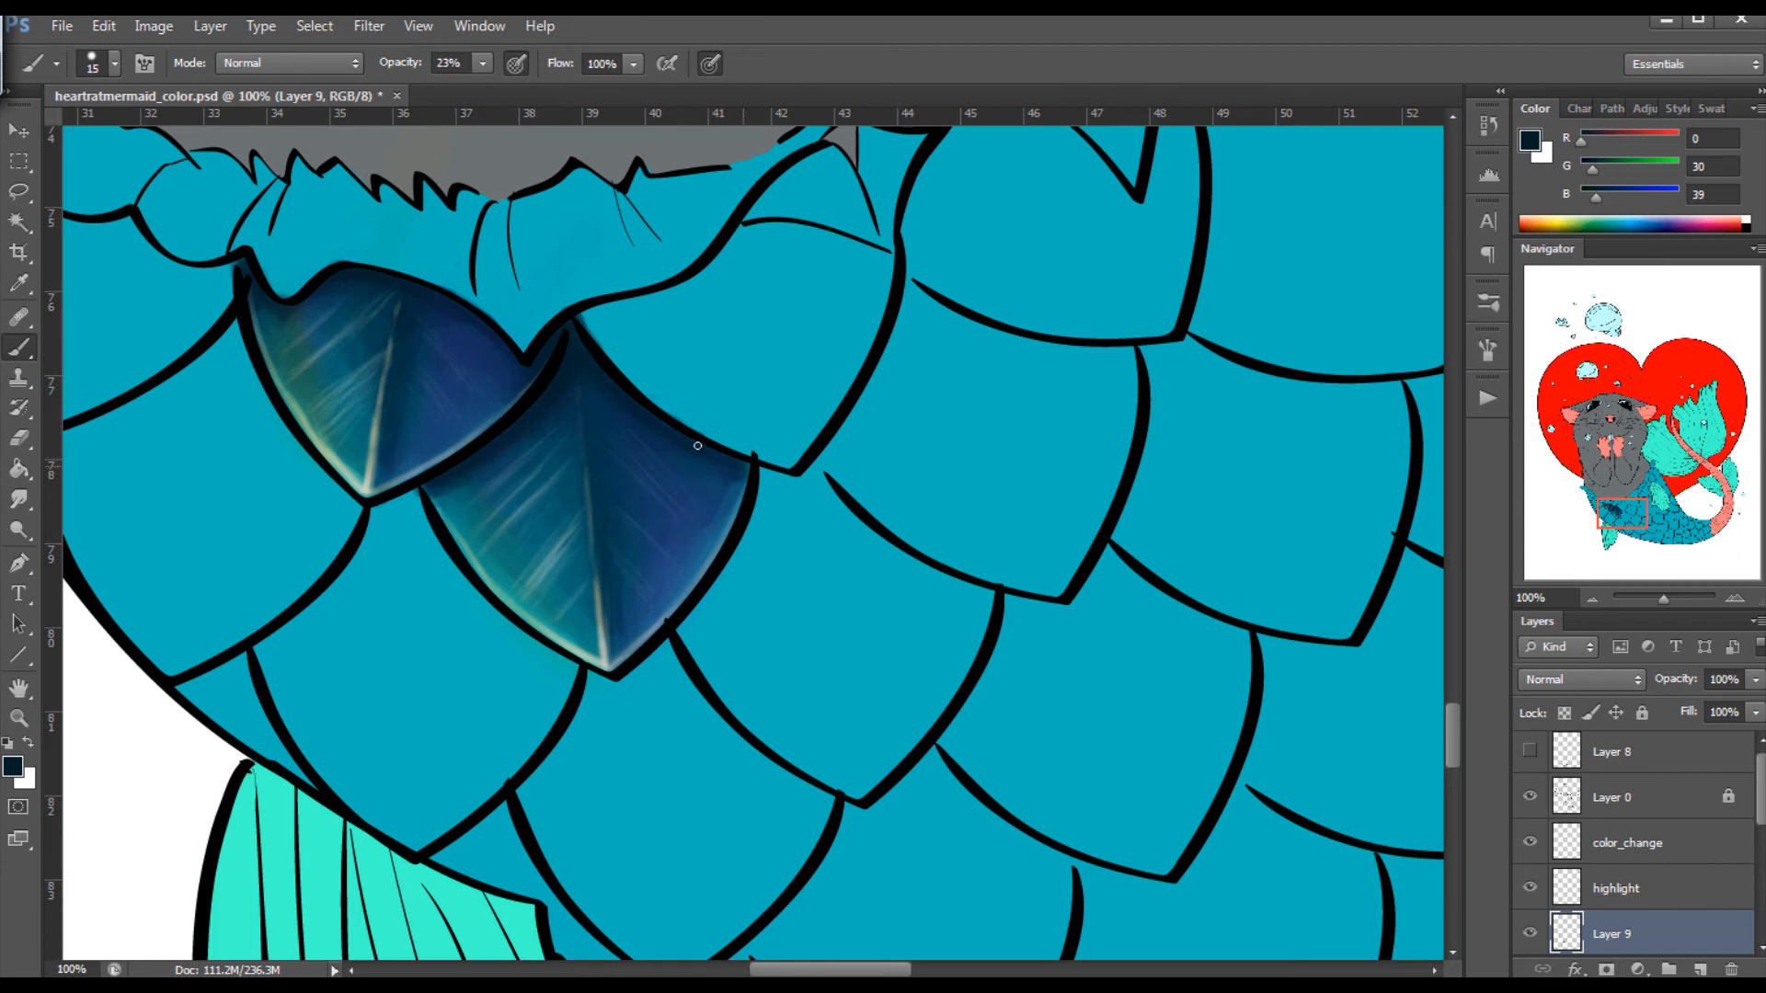
Examine the shading and highlights of the two scales from farther out and up close at 300%.
click(419, 26)
click(721, 20)
key(ctrl+minus)
key(ctrl+minus)
key(ctrl+minus)
key(ctrl+plus)
key(ctrl+plus)
key(ctrl+plus)
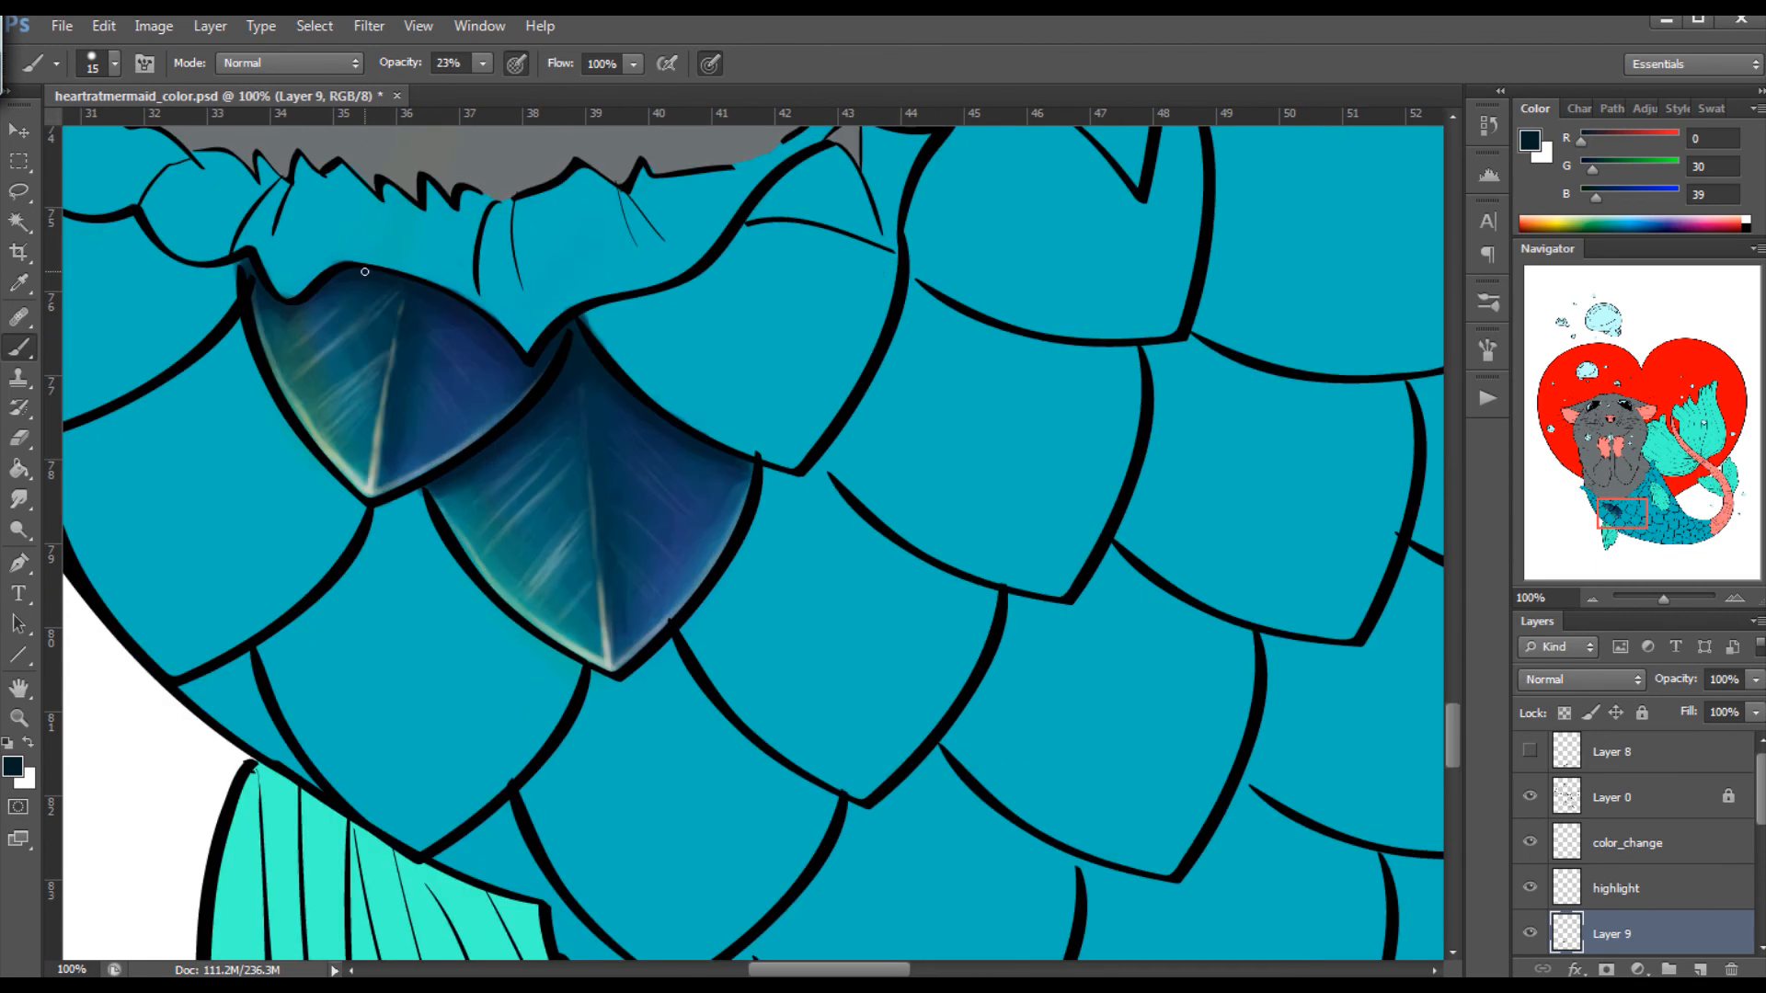
key(ctrl+plus)
key(ctrl+plus)
drag(815, 969, 786, 969)
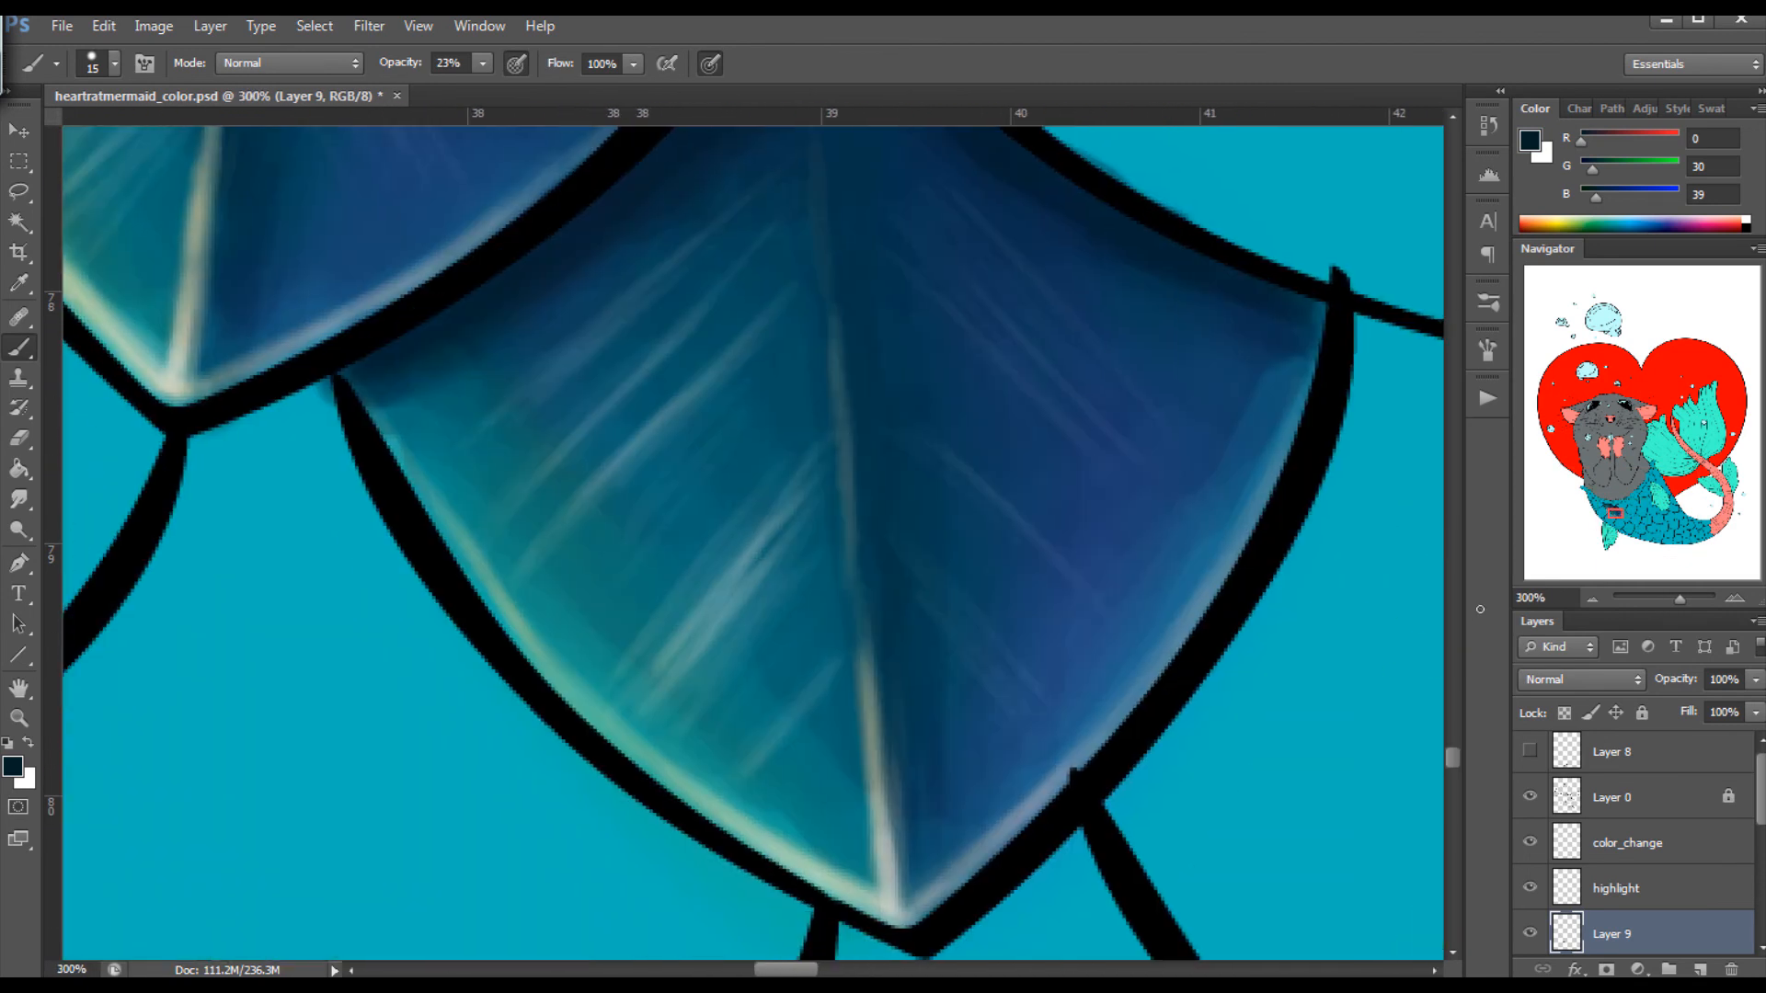
drag(1453, 755, 1454, 740)
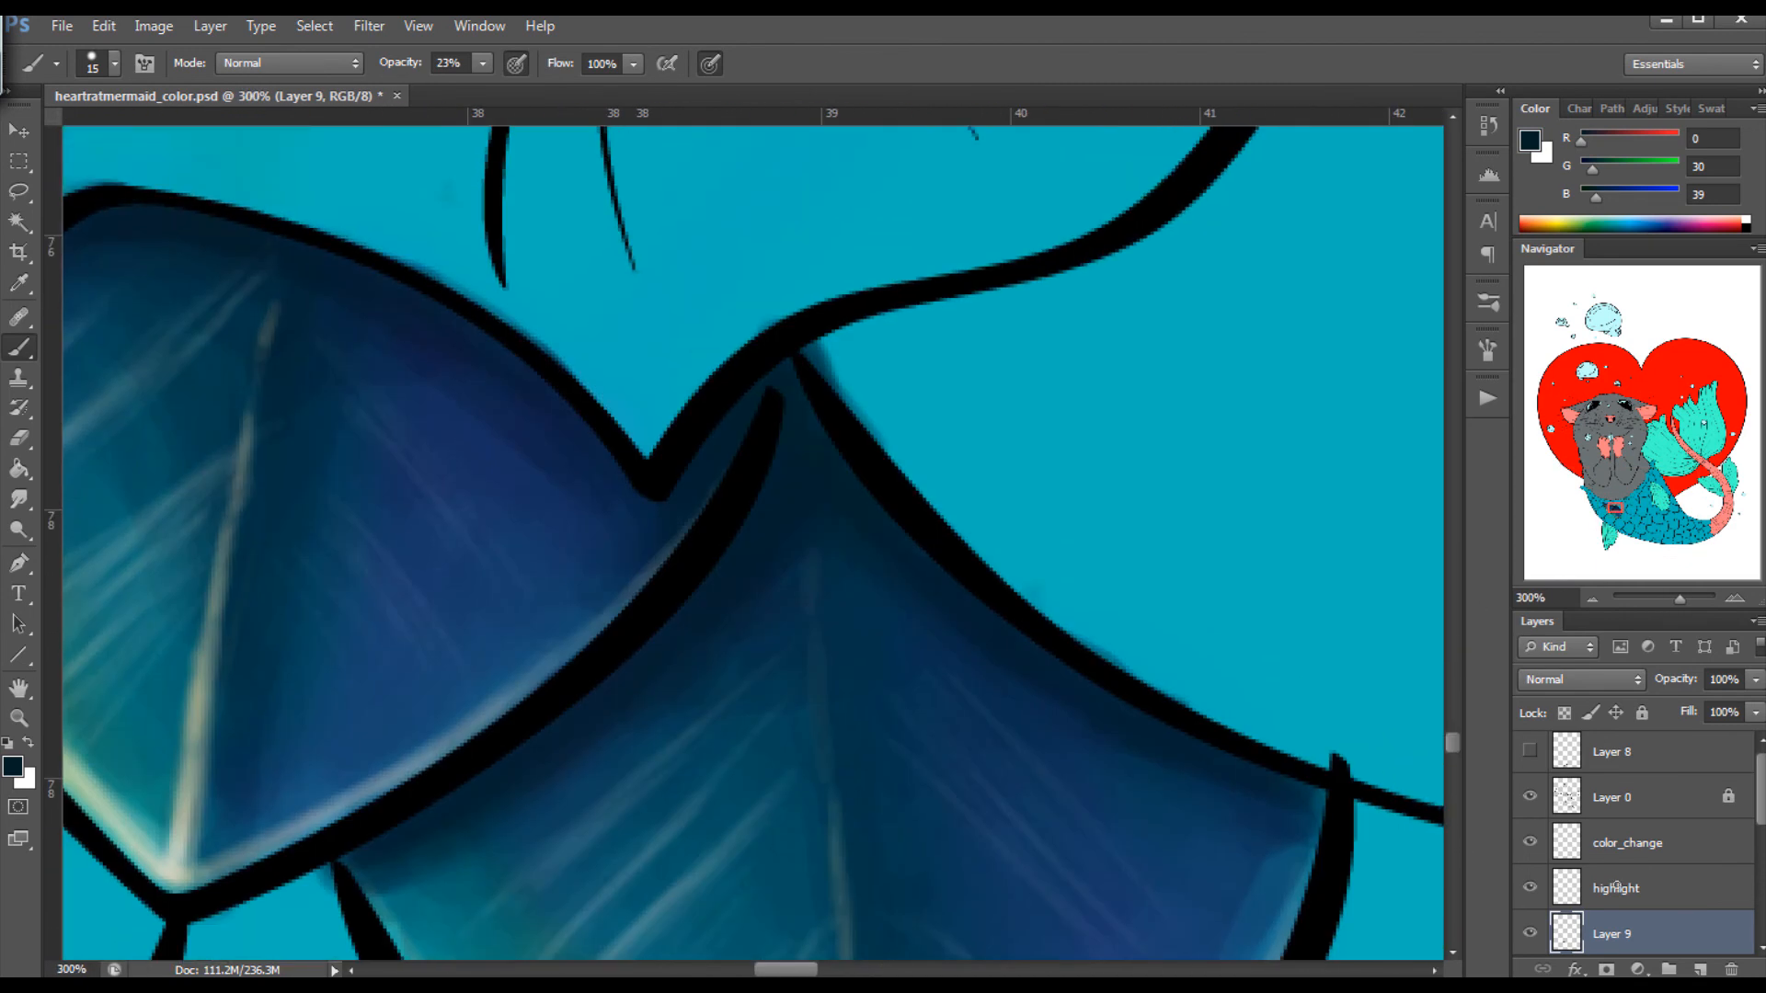
Fit the whole artwork on screen and save the document.
click(419, 26)
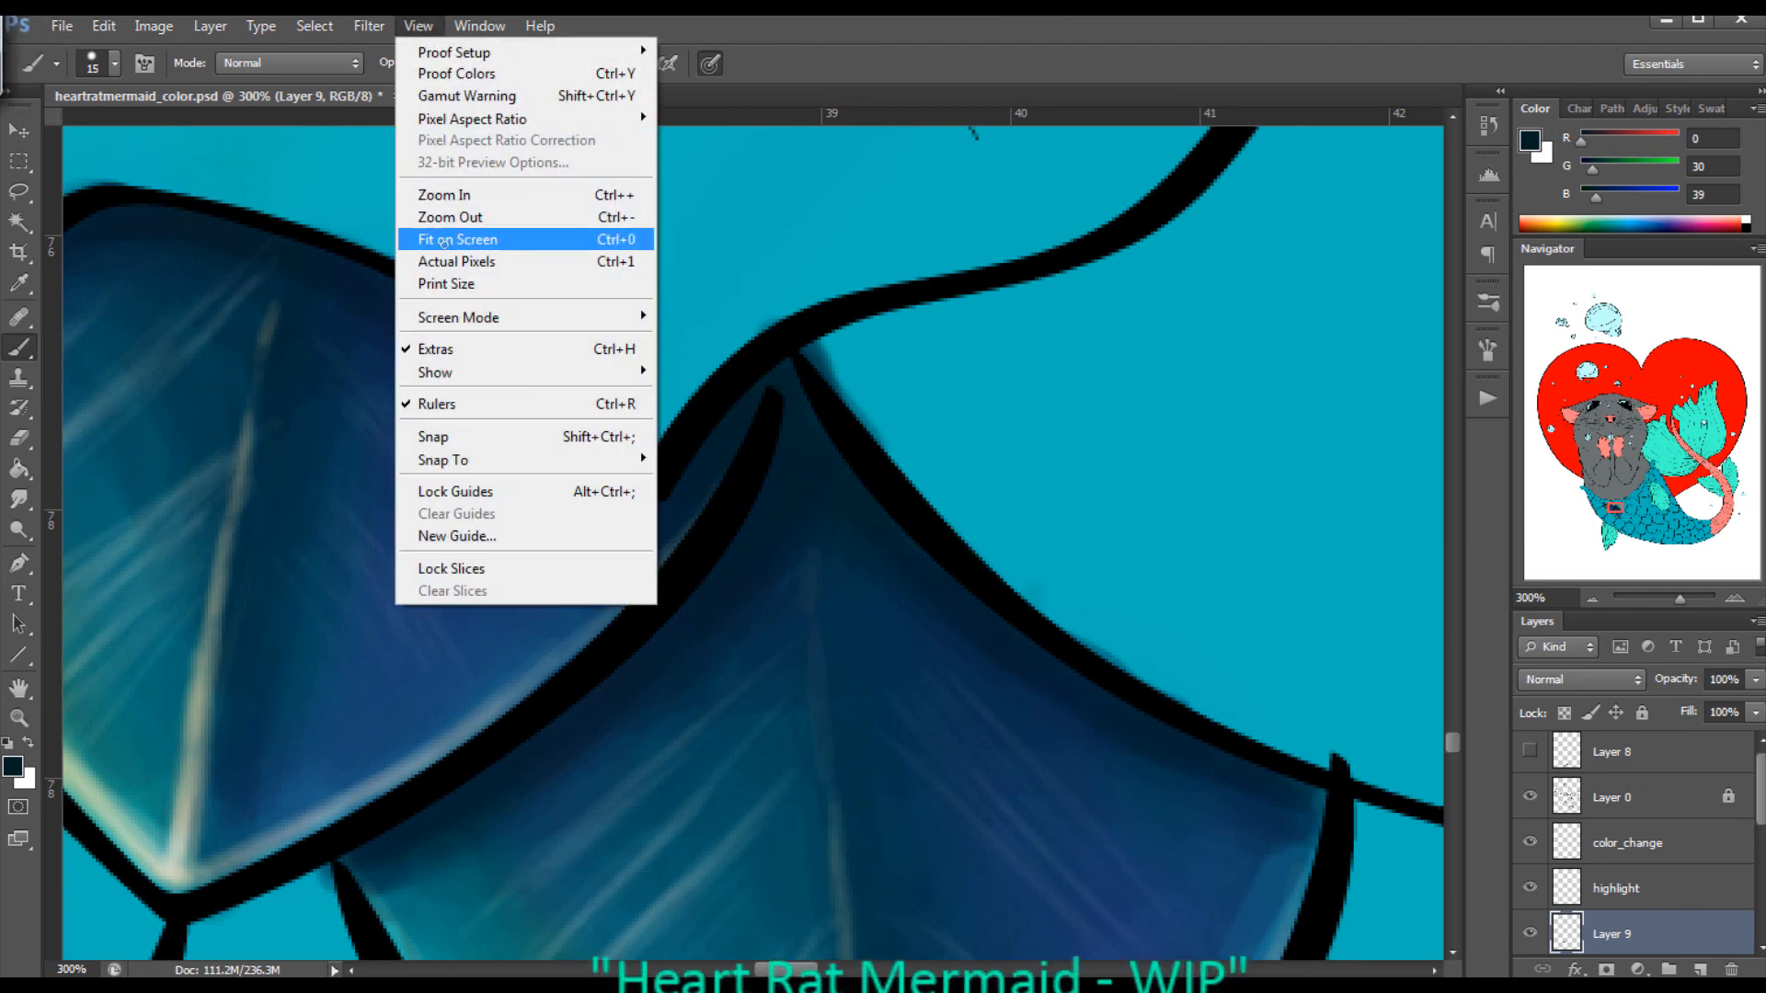
click(445, 238)
click(61, 26)
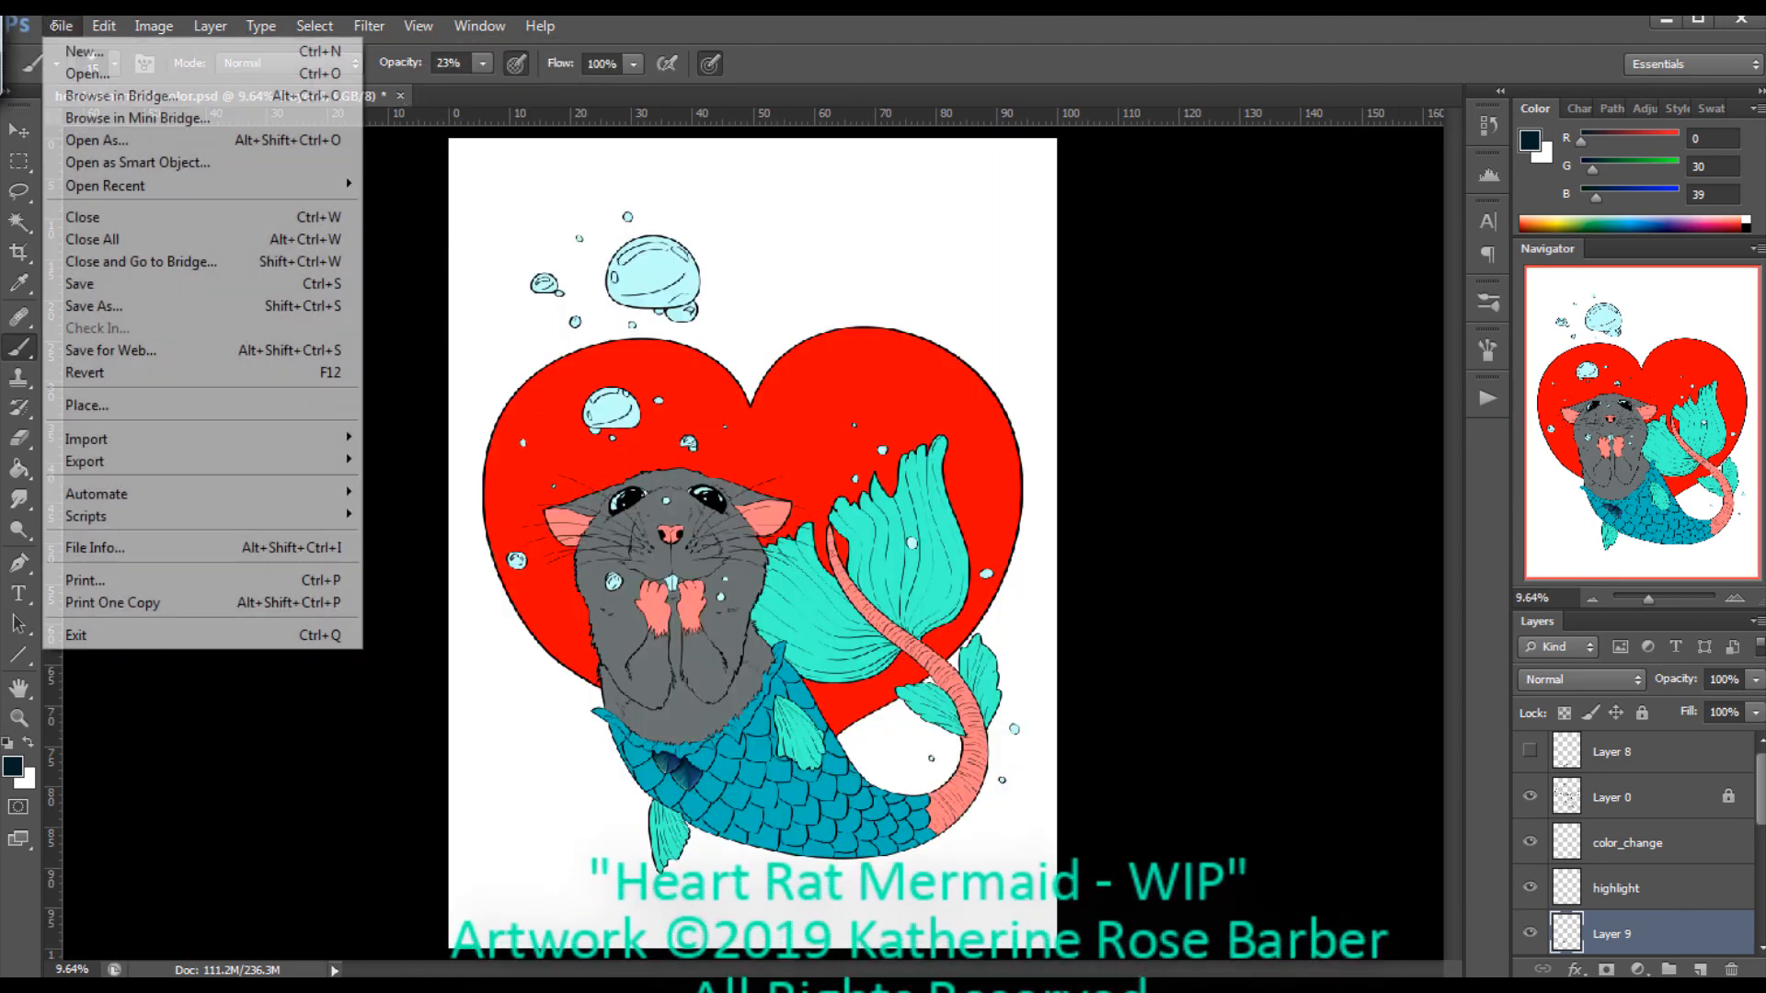
click(64, 279)
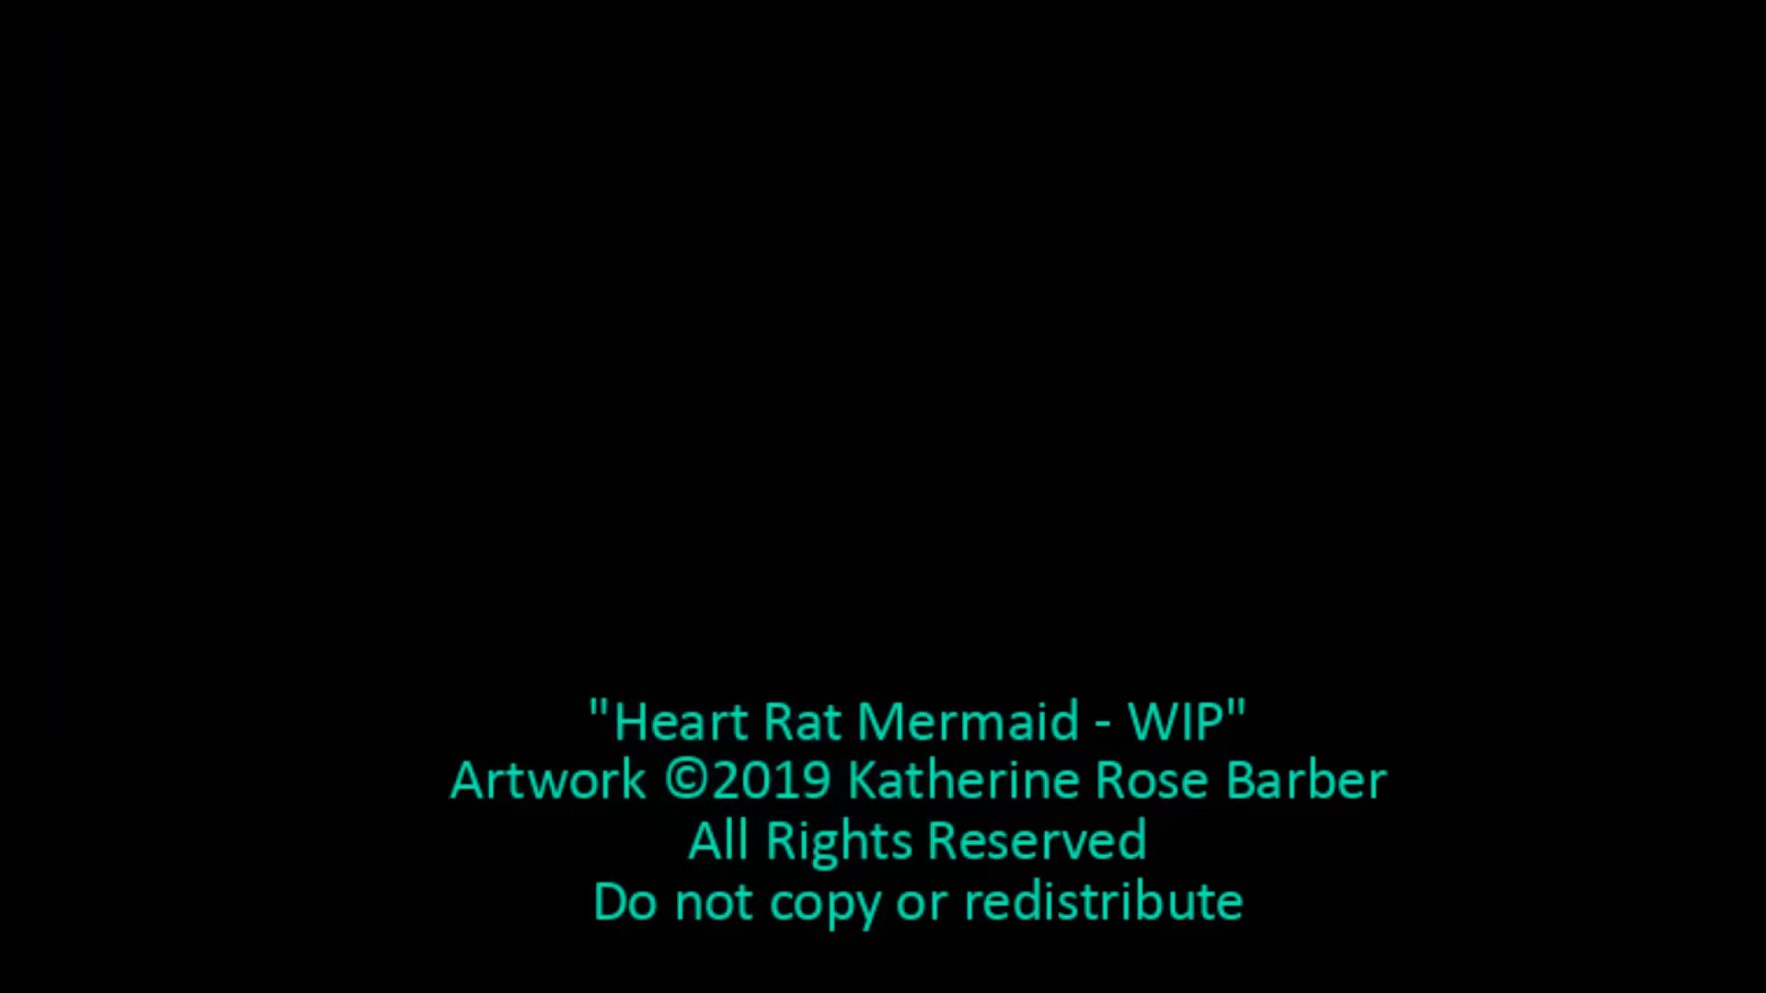